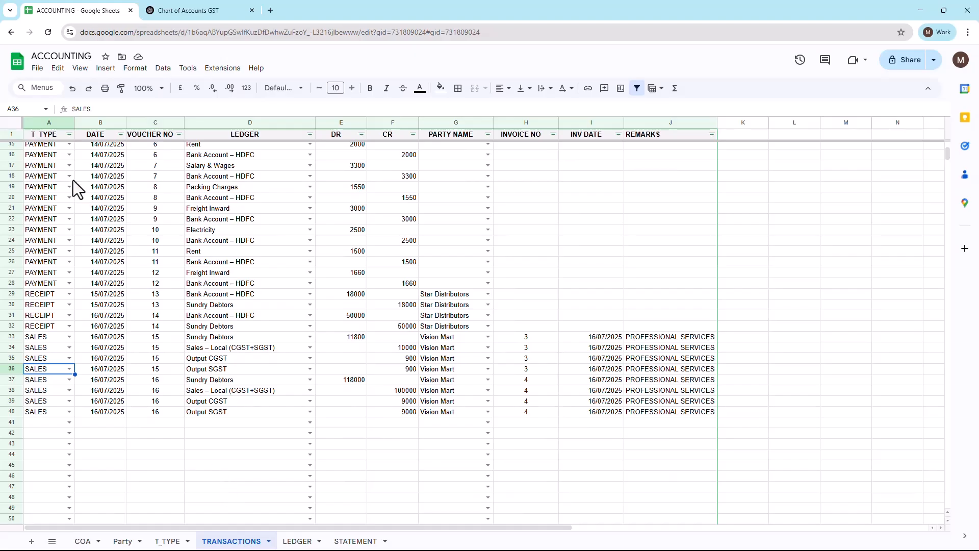
Step: Review the entries on the TRANSACTIONS sheet and the account choices offered by the LEDGER sheet's account selector
scroll(136, 280, up, 5)
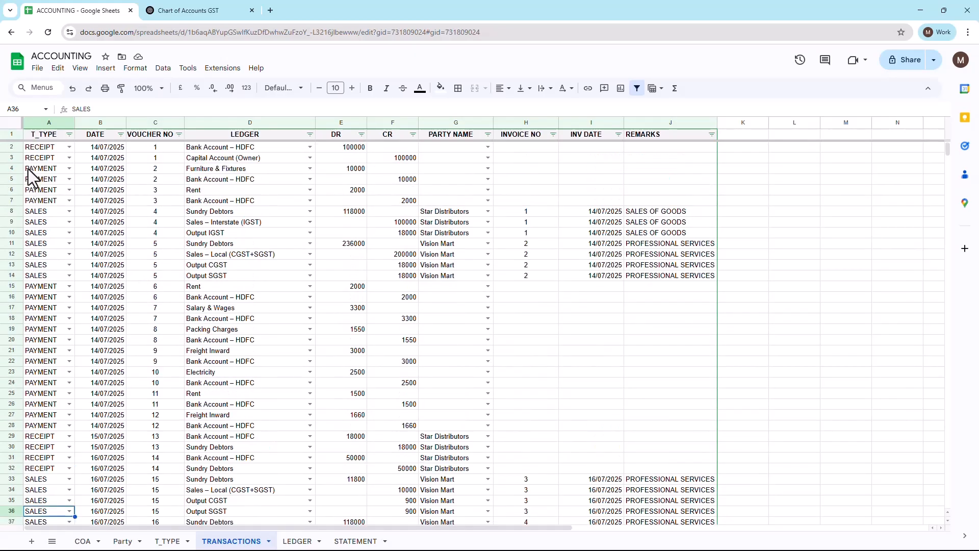
scroll(51, 261, down, 5)
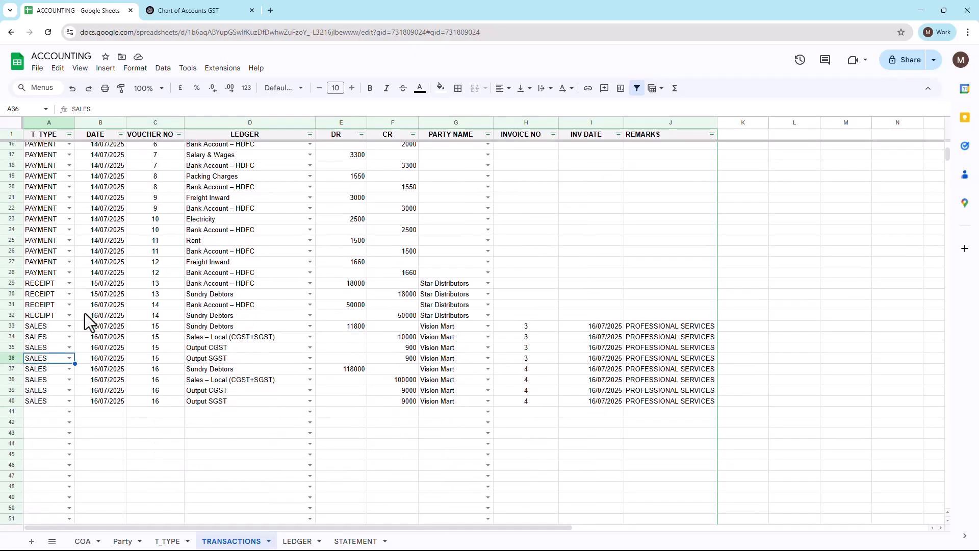
click(298, 541)
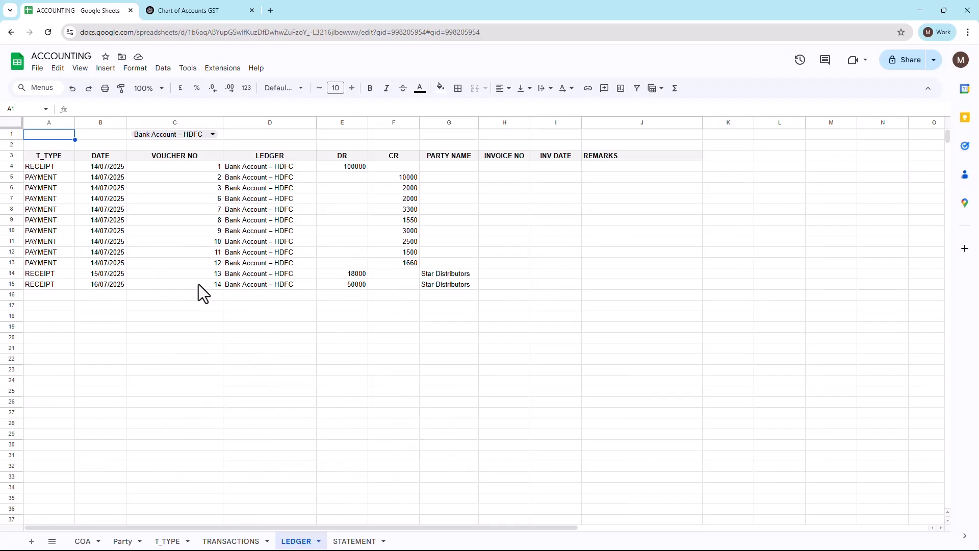
click(211, 135)
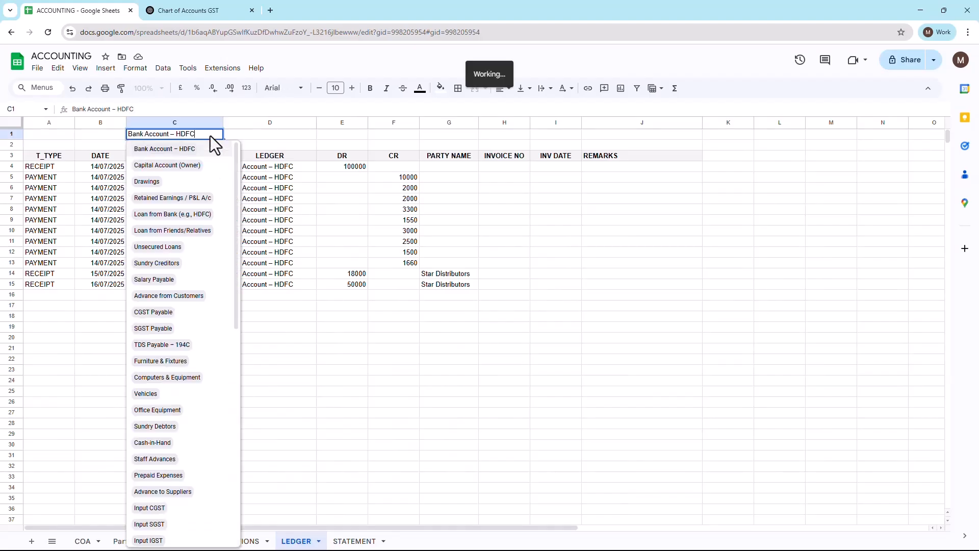
drag(235, 233, 234, 349)
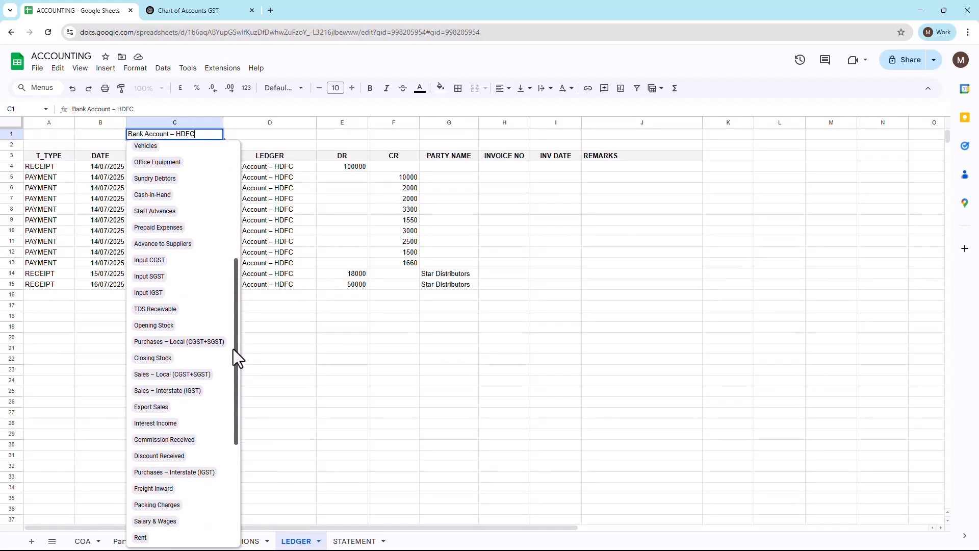
click(403, 401)
Step: View the STATEMENT sheet and examine its trial balance table
click(356, 540)
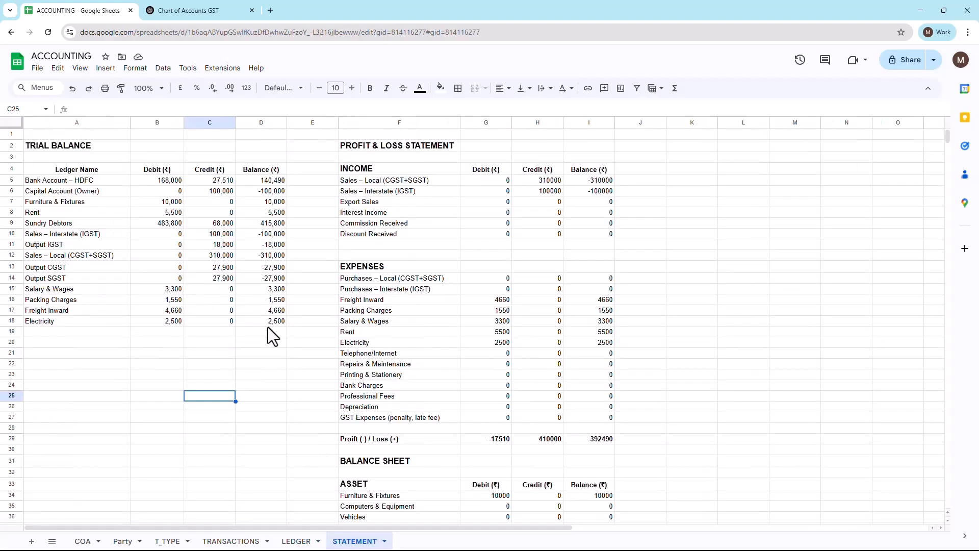
drag(59, 169, 275, 279)
click(814, 247)
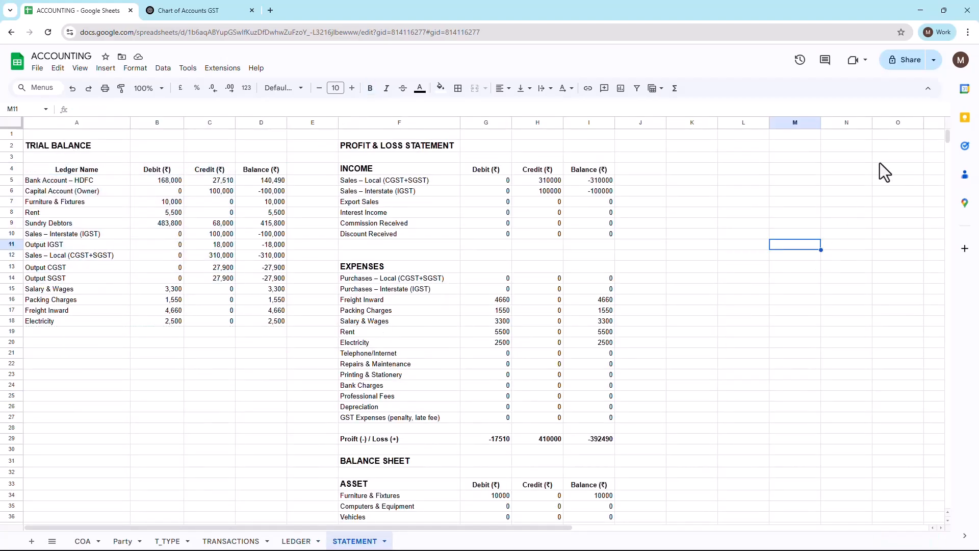
Step: View the spreadsheet's sharing settings and close them without making changes
click(908, 65)
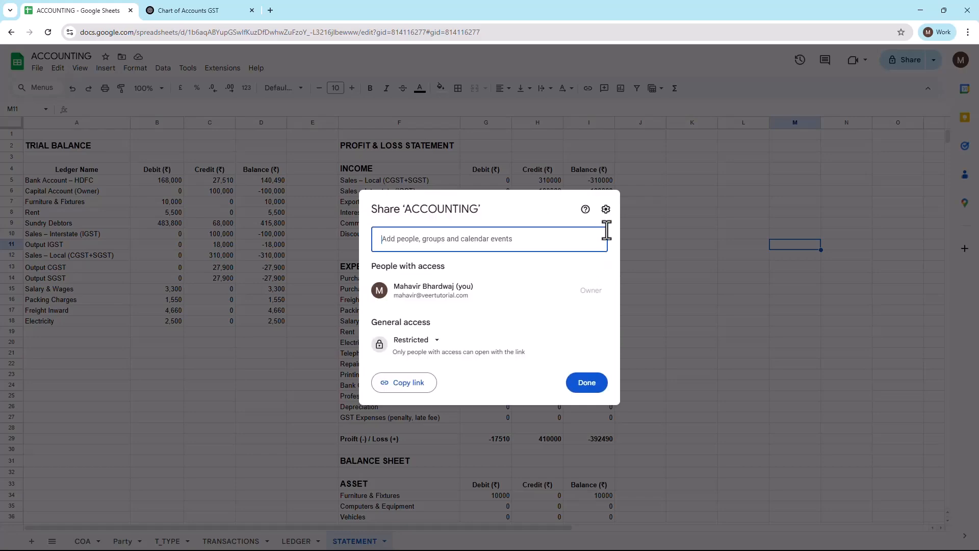
click(587, 384)
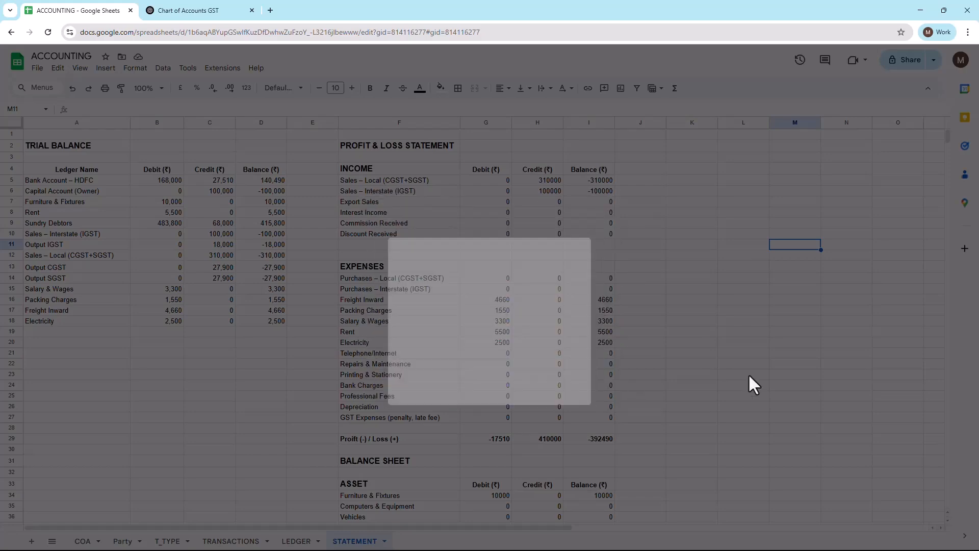
click(748, 374)
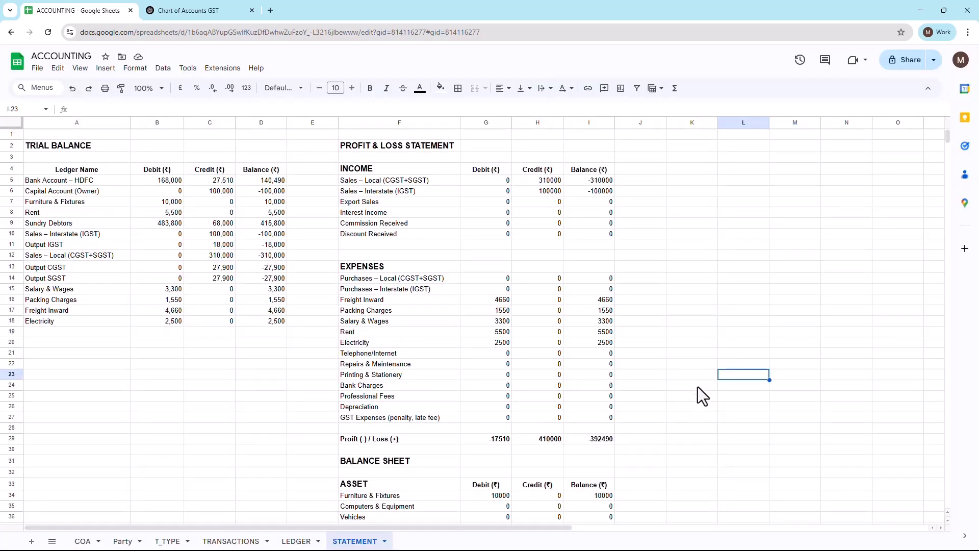
click(678, 334)
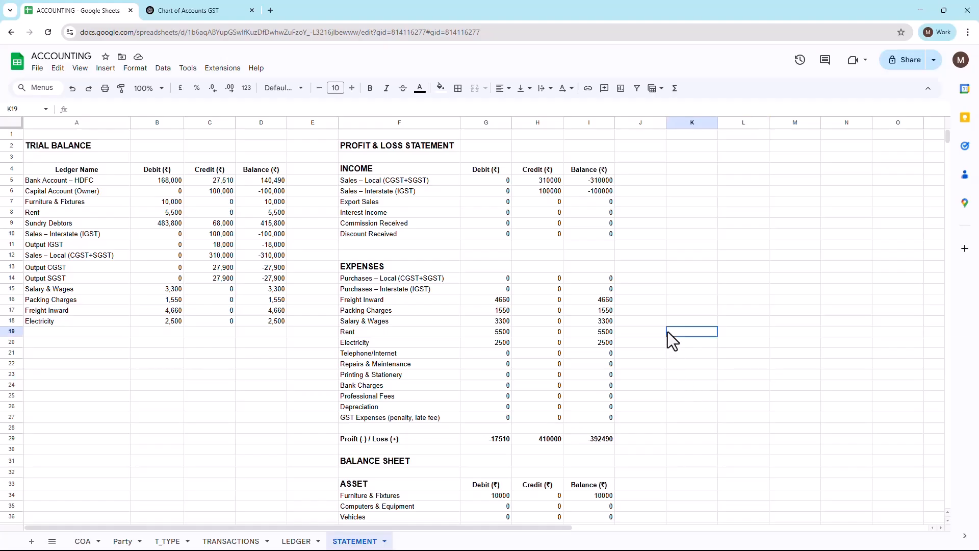
Step: Look through the LEDGER, TRANSACTIONS, T_TYPE and Party sheets in turn
click(295, 542)
click(220, 540)
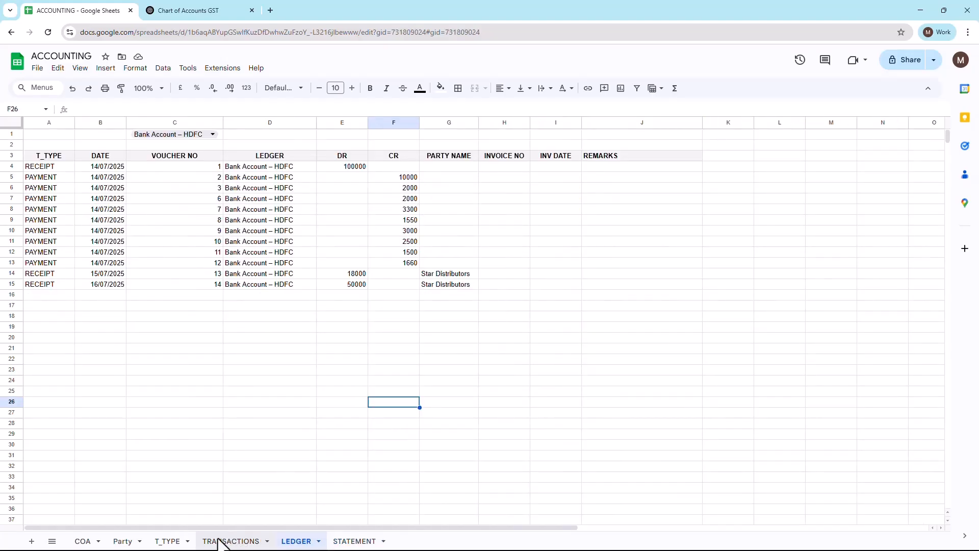
click(157, 542)
click(124, 542)
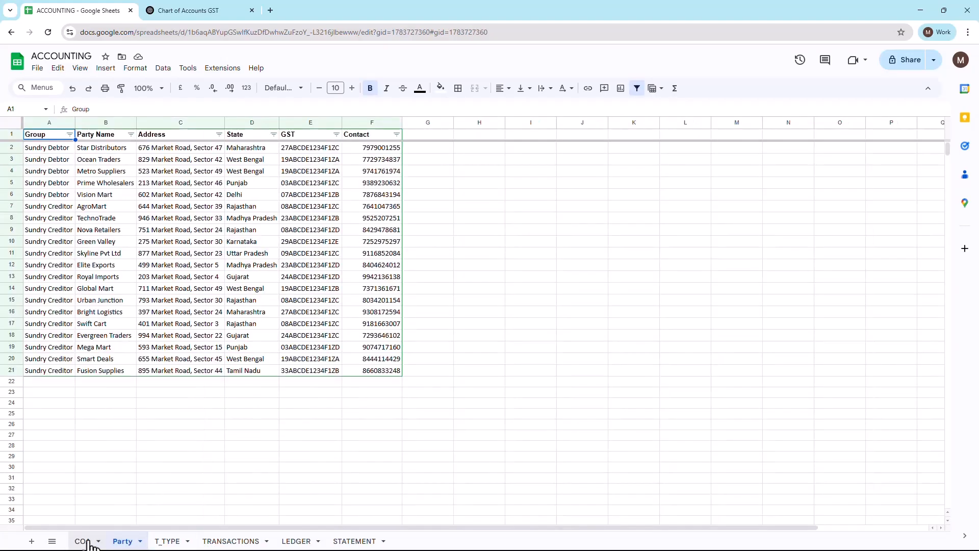
Step: Go to the COA sheet and examine its chart of accounts from the first row downward
click(83, 541)
click(444, 415)
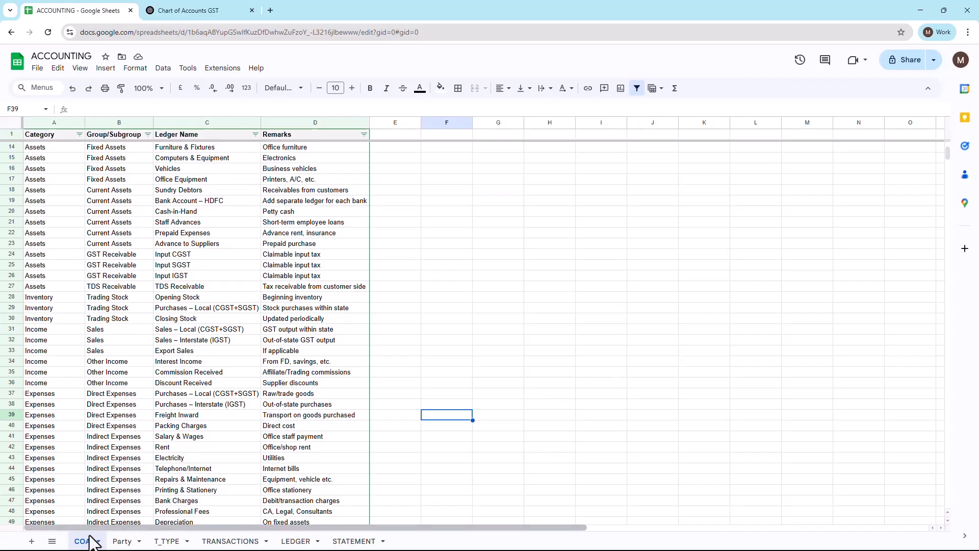
scroll(204, 295, up, 2)
scroll(204, 296, up, 1)
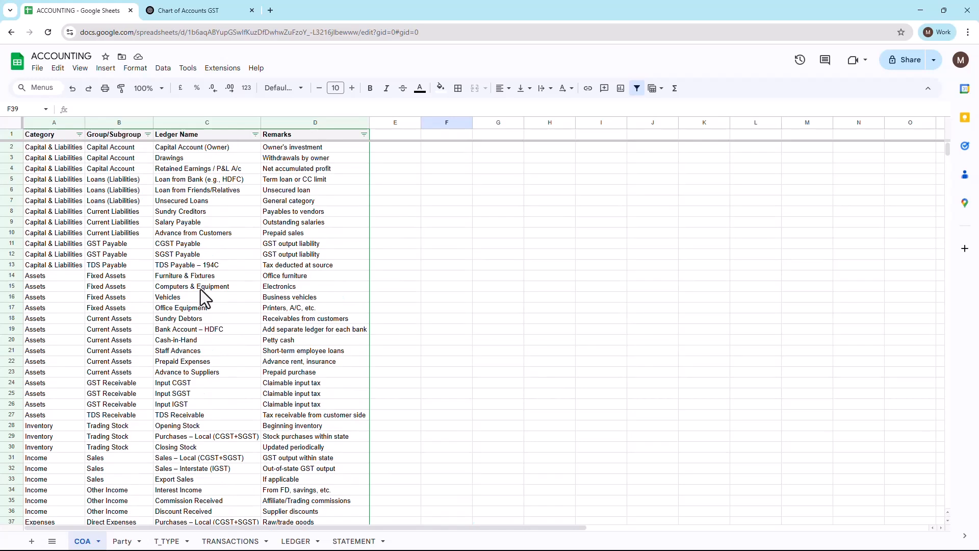
scroll(245, 255, down, 5)
Step: Switch to the ChatGPT conversation and review its chart of accounts prompt, the answer and the Excel file requests
click(212, 9)
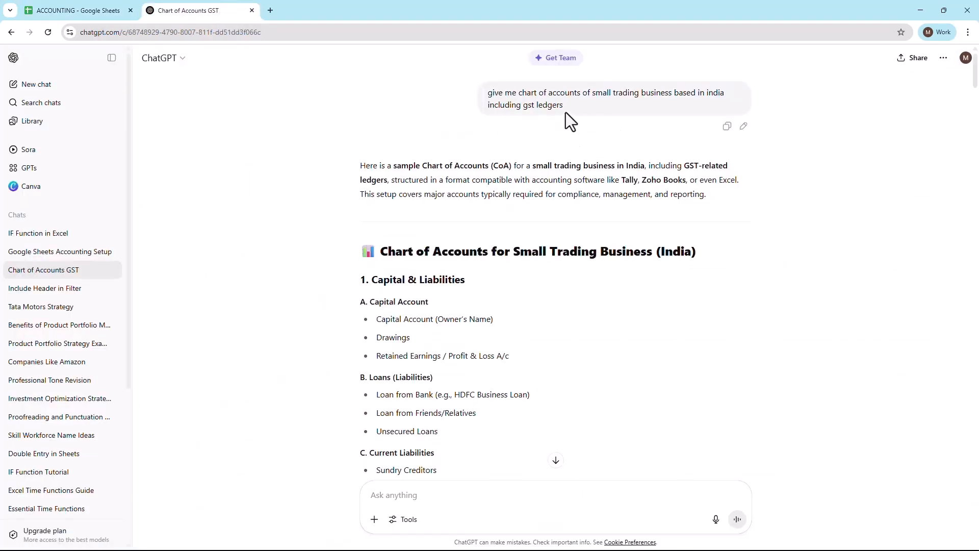
drag(565, 107, 485, 94)
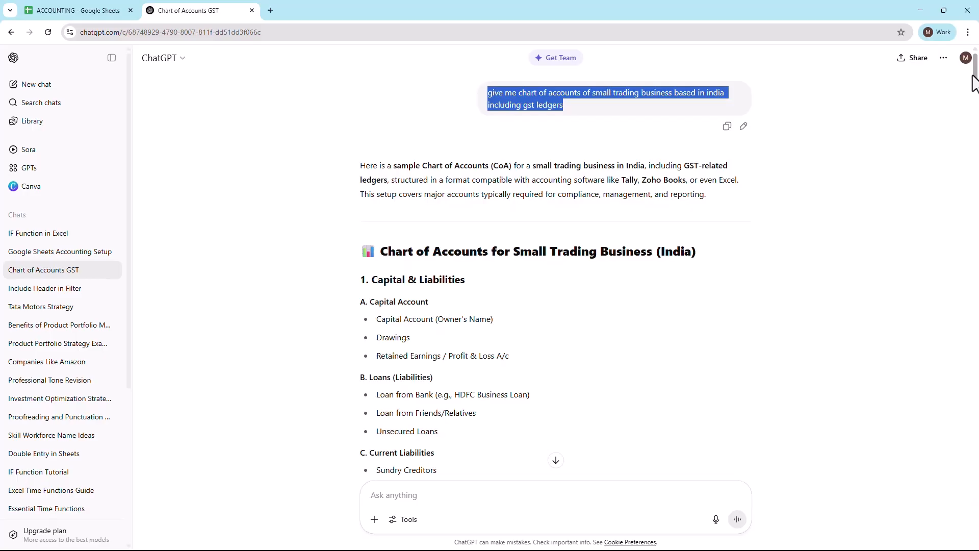
drag(971, 62, 955, 343)
scroll(952, 237, up, 1)
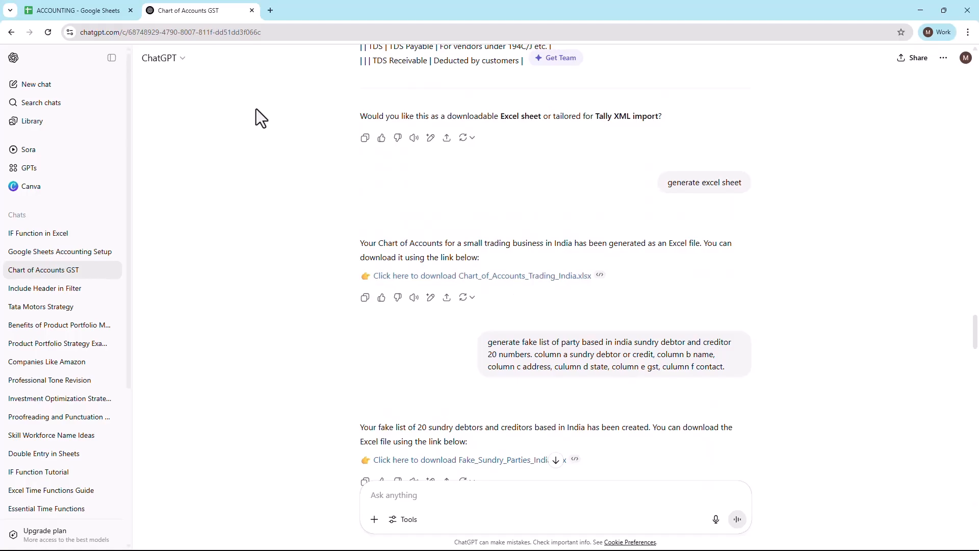
Step: Return to Google Sheets and examine the COA sheet's Category, Group/Subgroup, Ledger Name and Remarks columns and the Group/Subgroup filter values
click(72, 7)
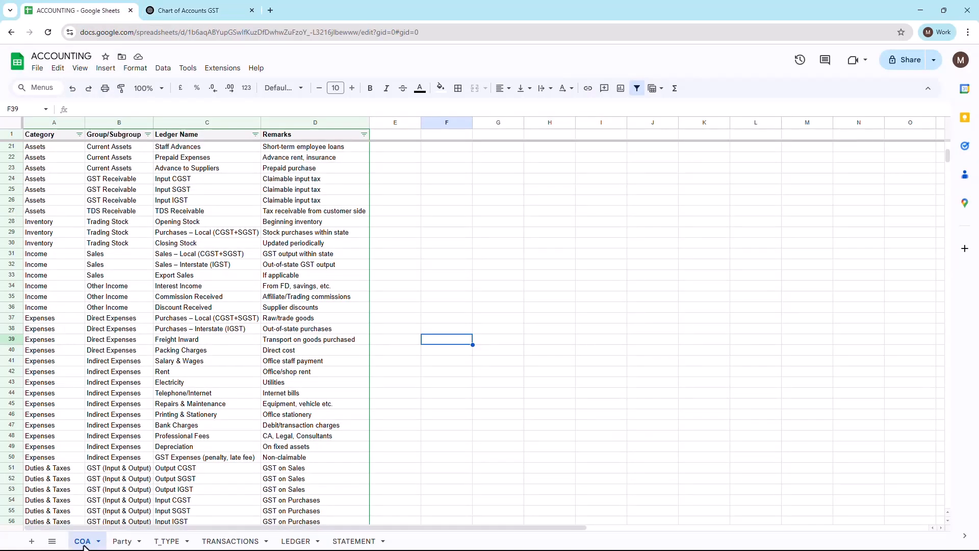
click(53, 122)
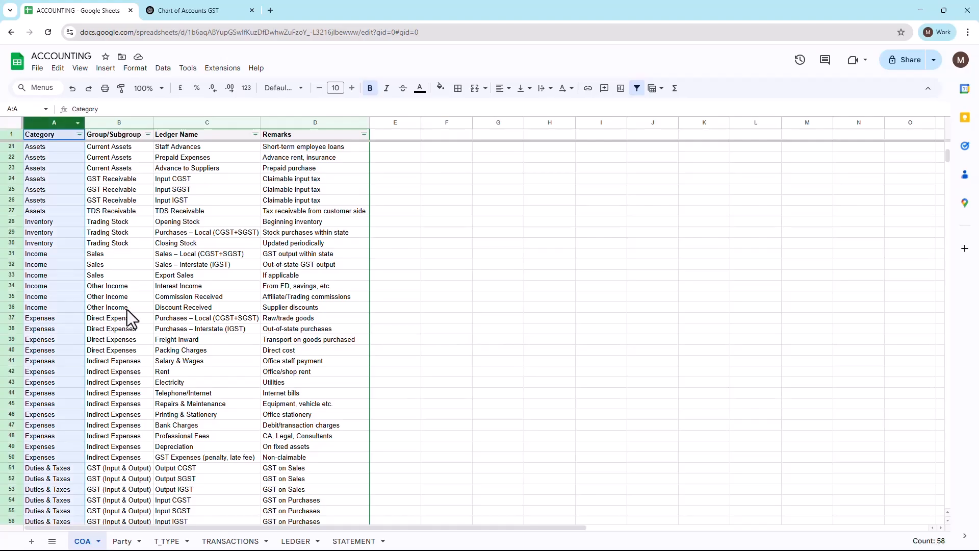
click(112, 122)
click(194, 125)
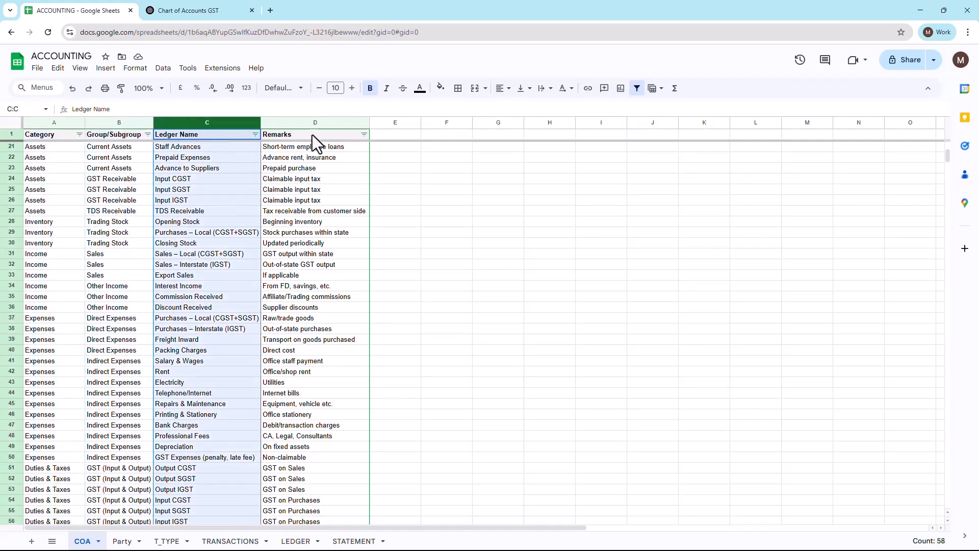
click(313, 123)
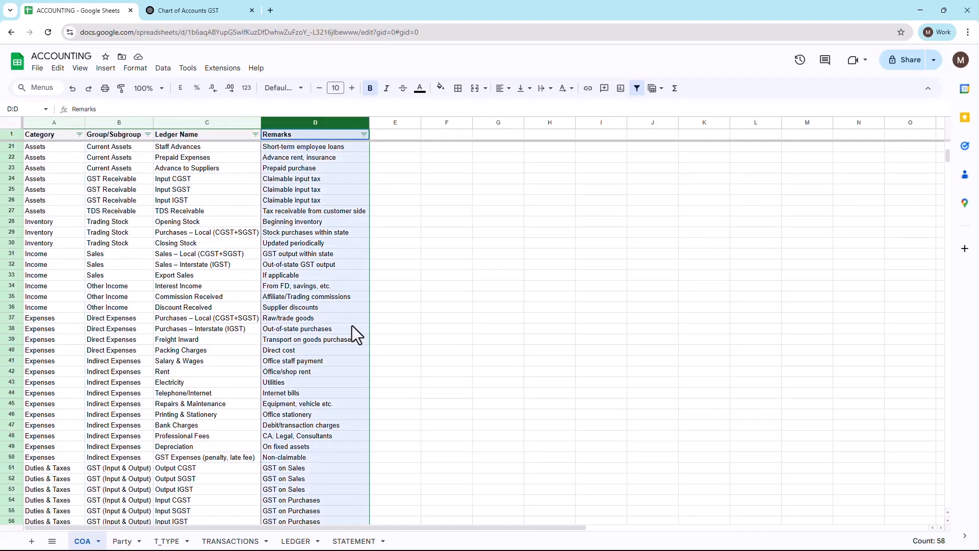
click(43, 122)
click(117, 123)
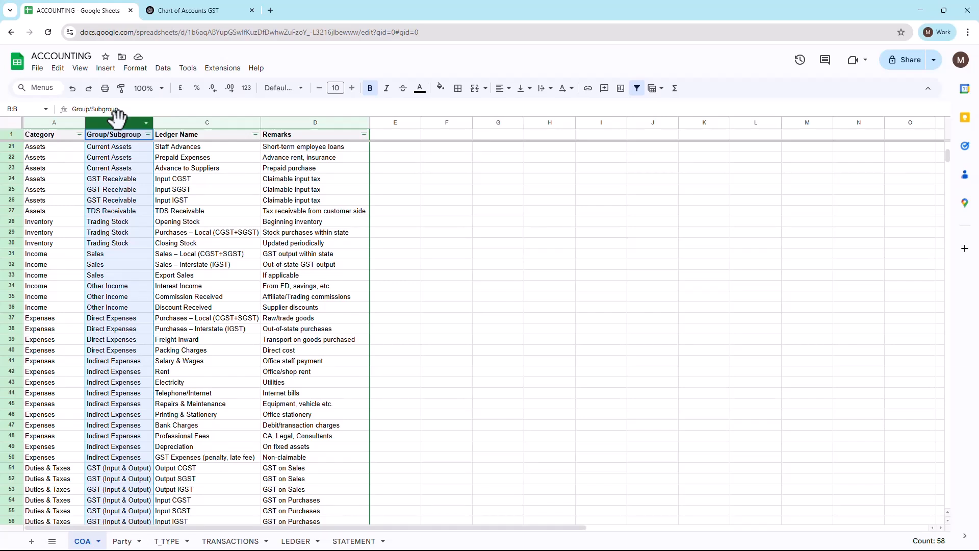
click(147, 134)
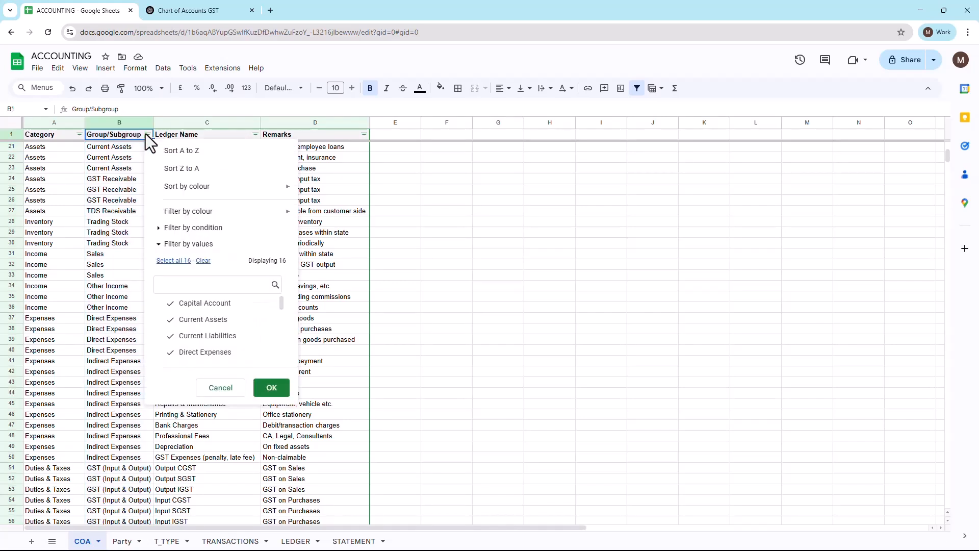
click(220, 388)
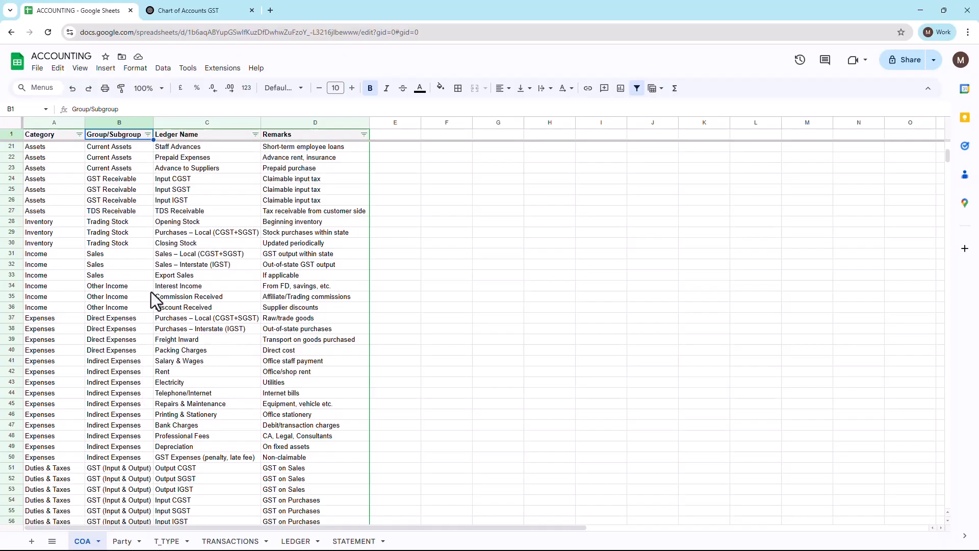
Step: Widen the Remarks column of the COA sheet slightly beyond its longest text
click(219, 121)
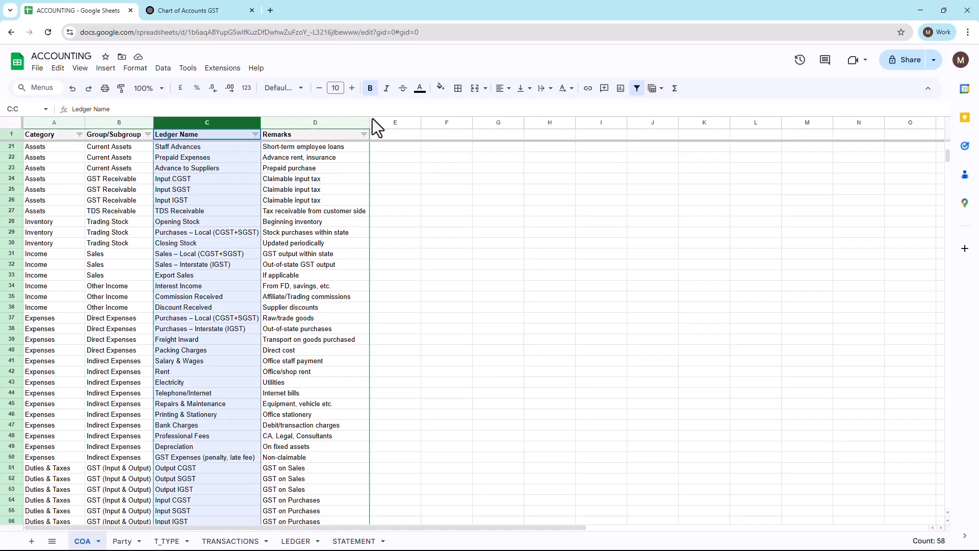
drag(369, 122, 406, 122)
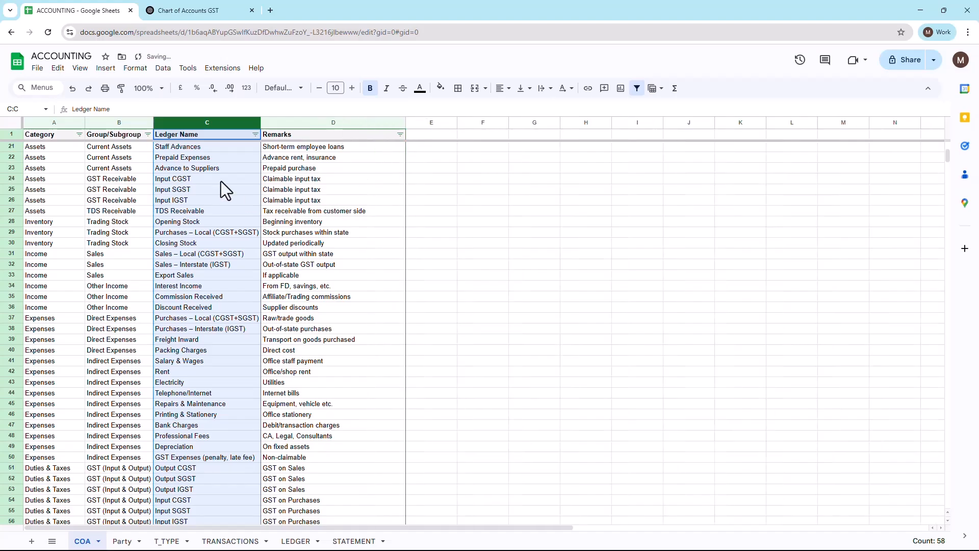
click(190, 220)
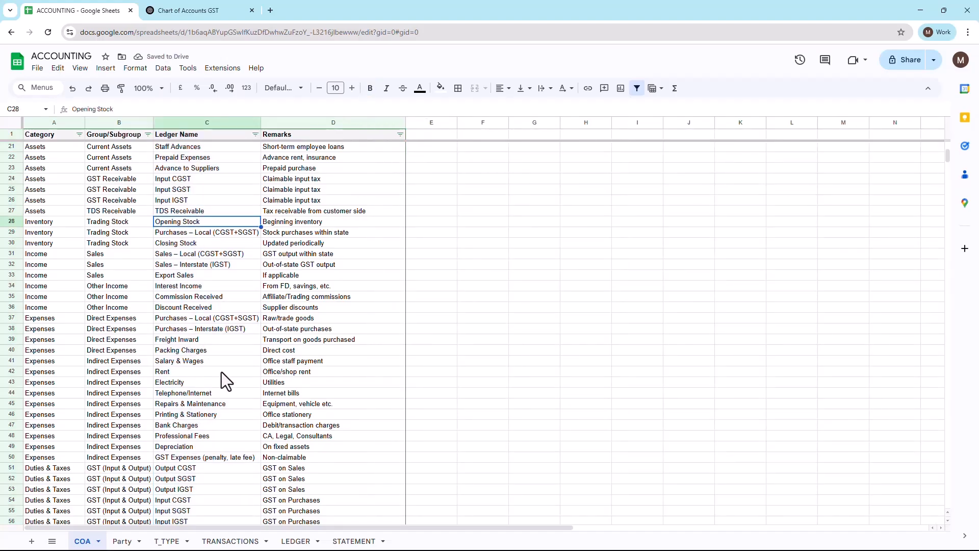
click(330, 124)
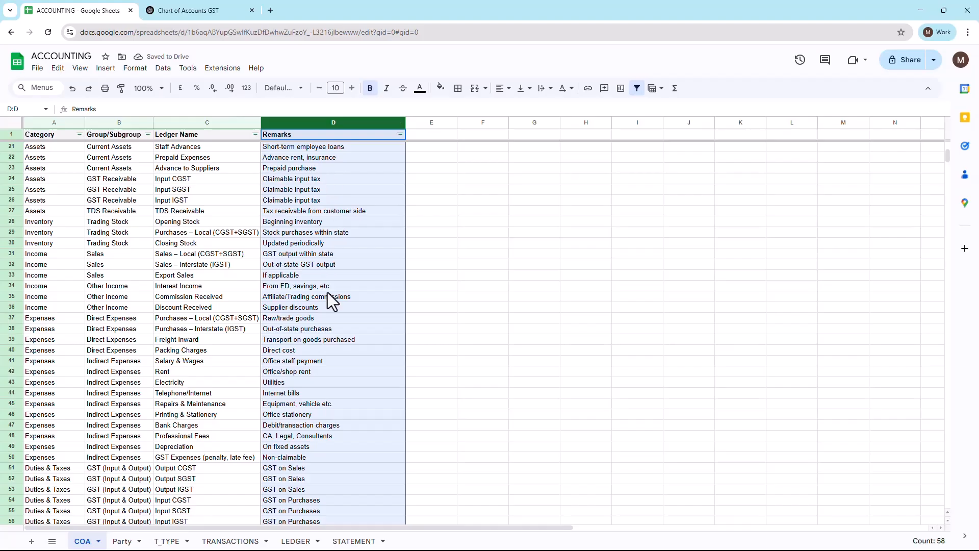
Step: Go to the Party sheet and examine its Group, Party Name, Address, State, GST and Contact columns one by one
click(123, 542)
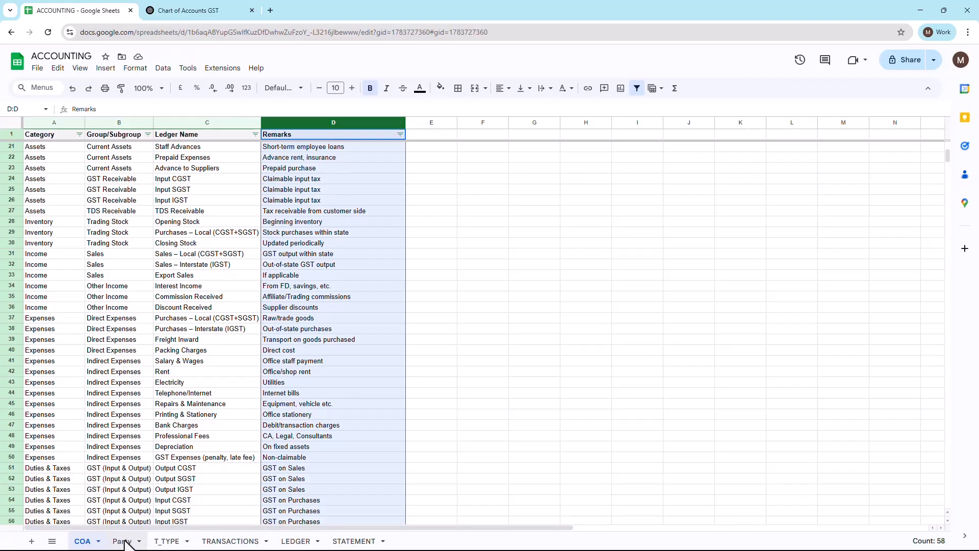
click(151, 417)
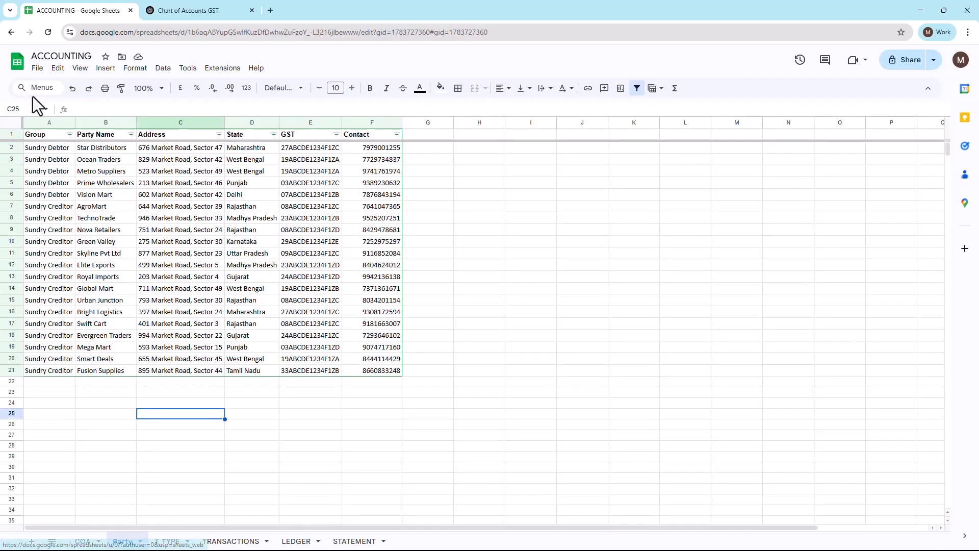
click(55, 124)
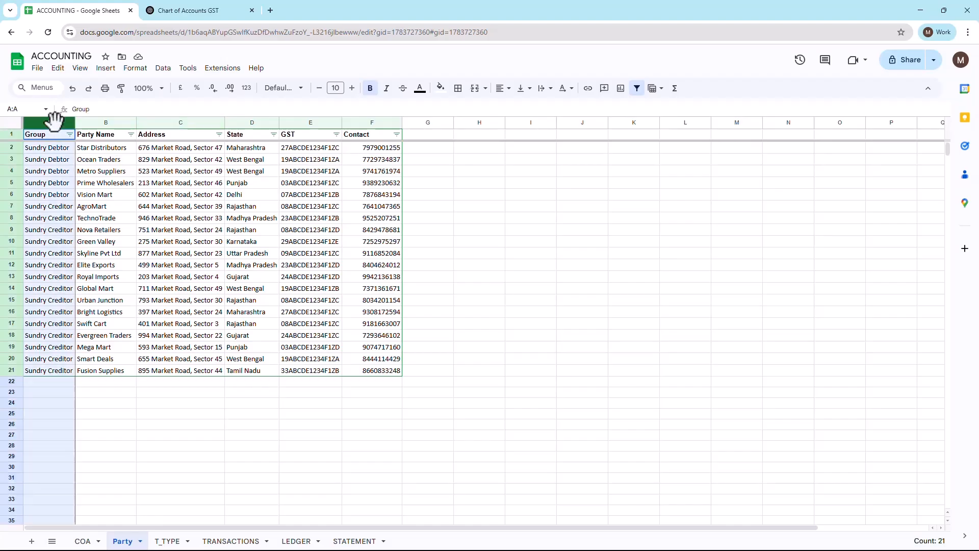
click(100, 120)
click(183, 121)
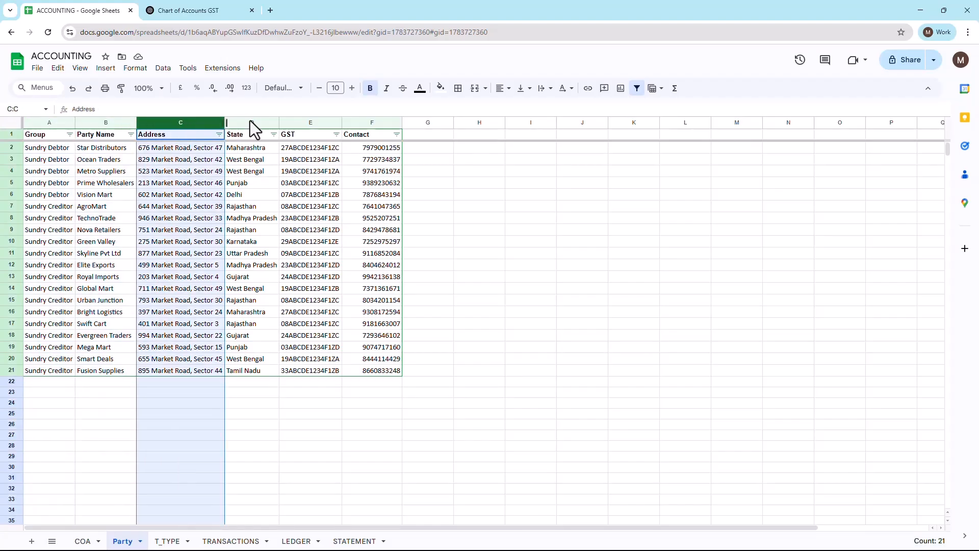
click(252, 121)
click(305, 120)
click(371, 124)
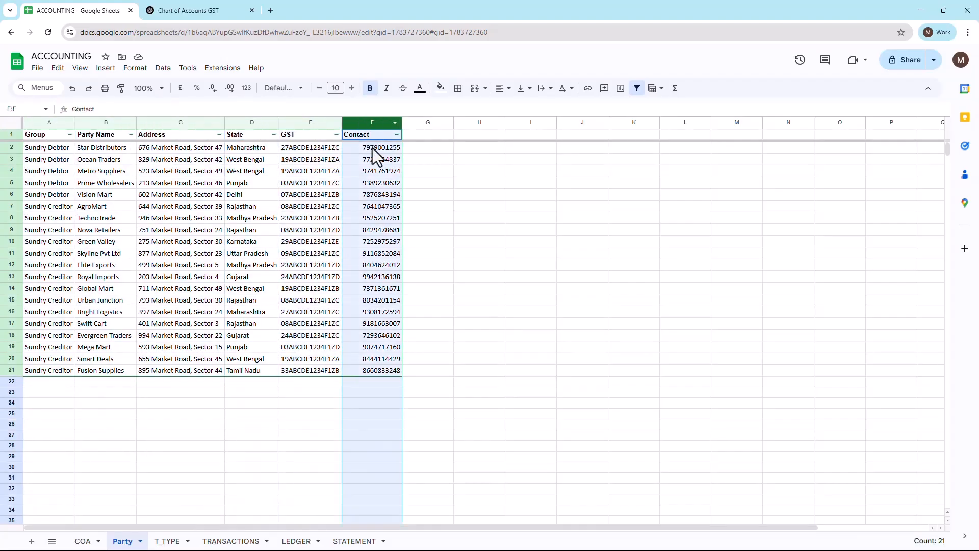
click(442, 242)
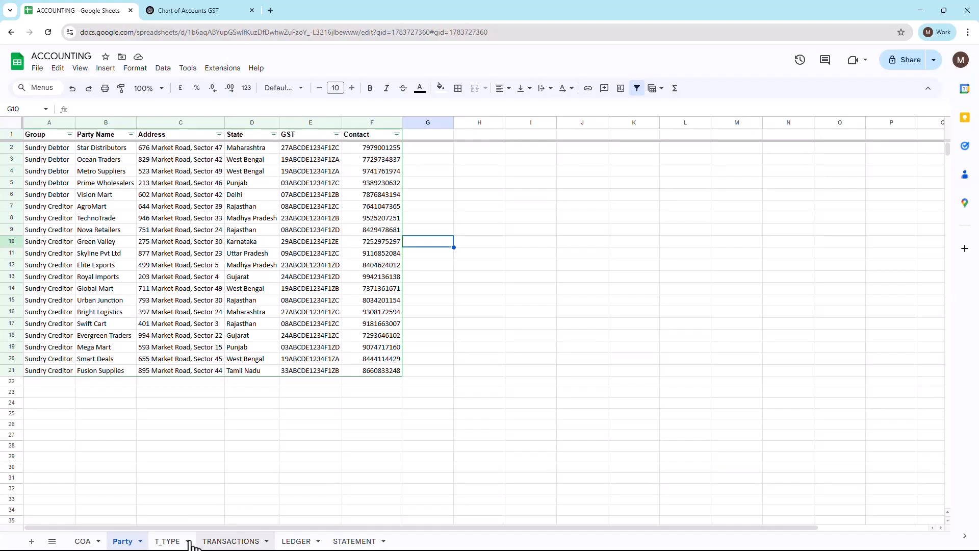
Step: Go to the TRANSACTIONS sheet and examine its entries and the transaction type choices offered in an empty T_TYPE cell
click(167, 542)
click(227, 541)
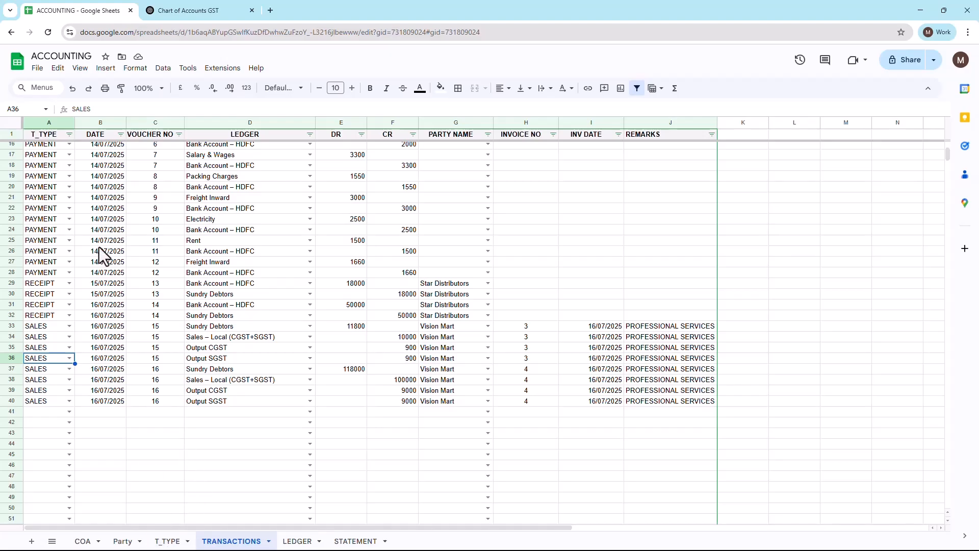
scroll(100, 244, down, 3)
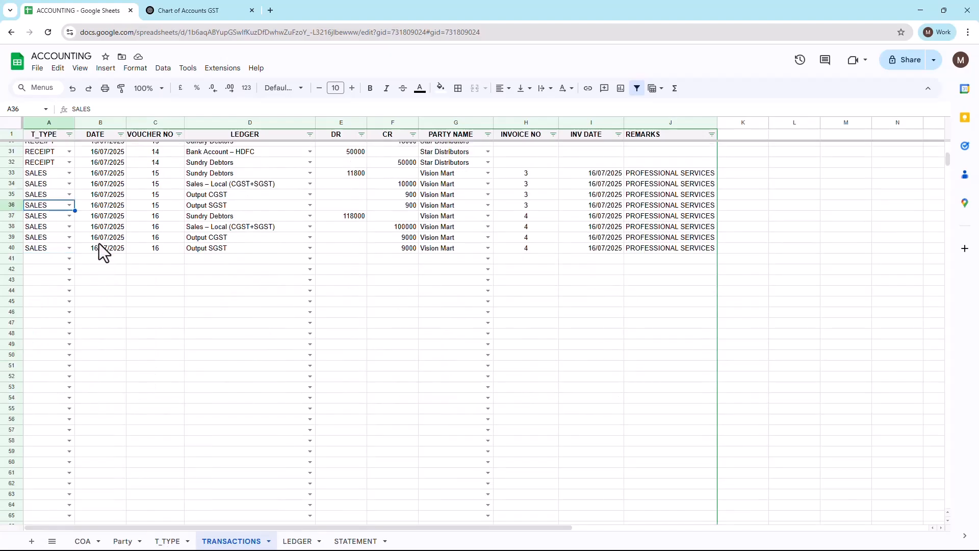
click(68, 260)
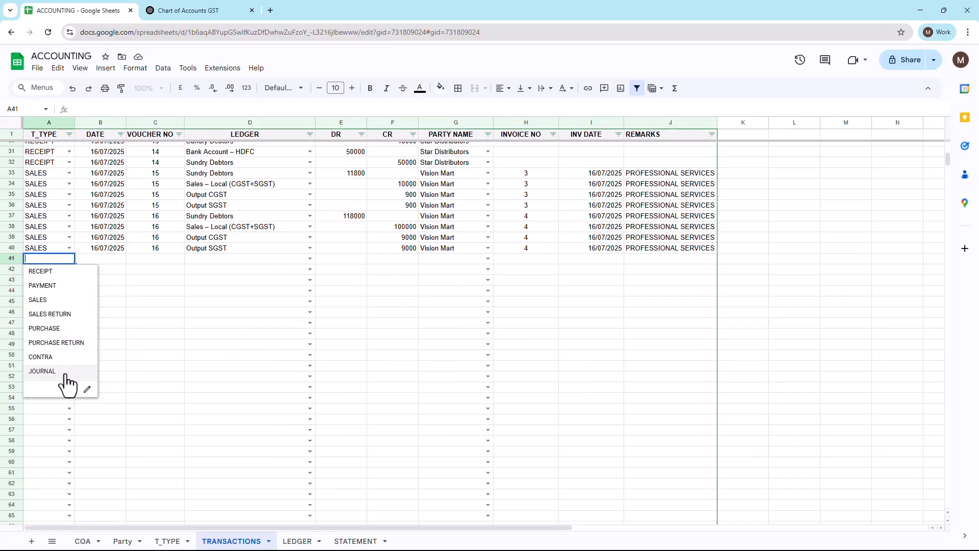
click(284, 353)
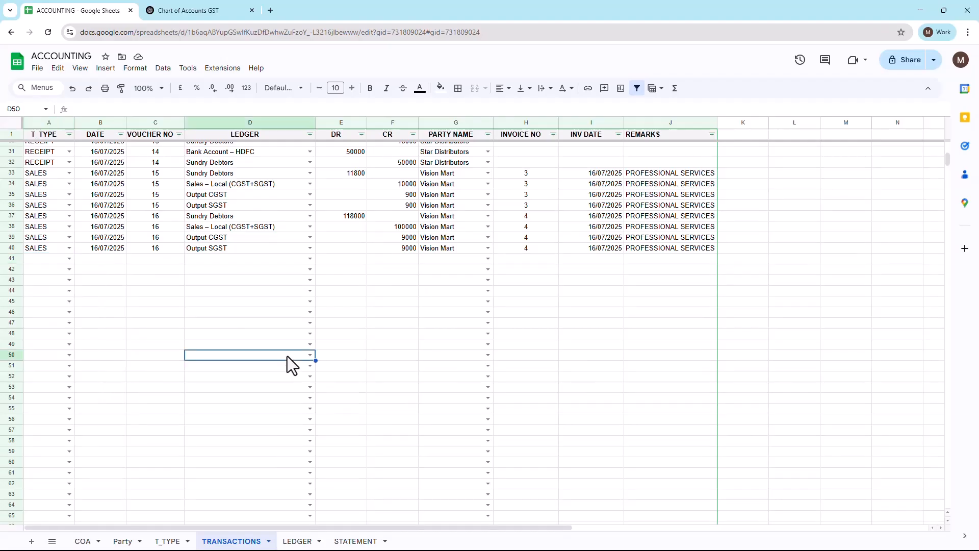
scroll(257, 331, down, 4)
scroll(257, 332, up, 10)
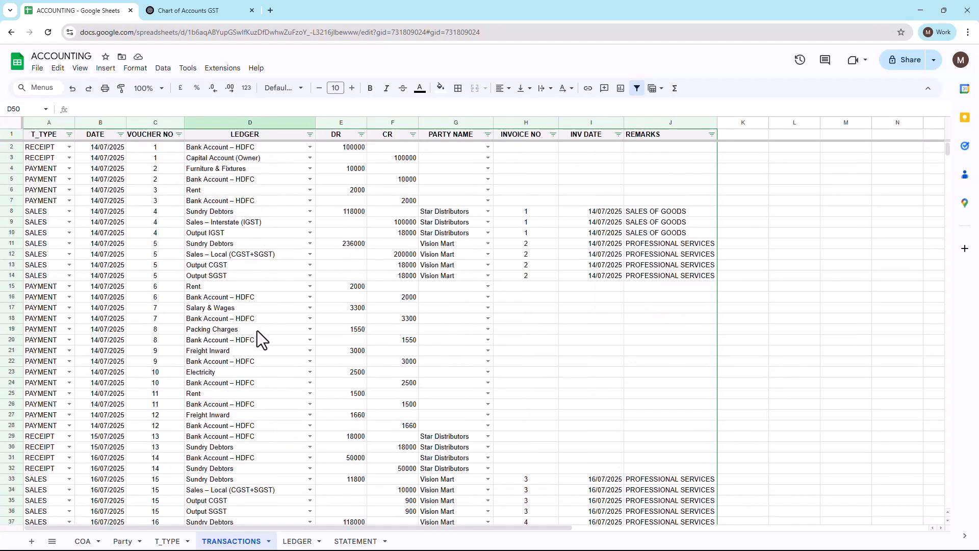
scroll(257, 330, down, 4)
scroll(257, 330, up, 4)
Step: Examine the TRANSACTIONS sheet's columns one by one, from T_TYPE, DATE and VOUCHER NO through to REMARKS
click(40, 123)
click(111, 122)
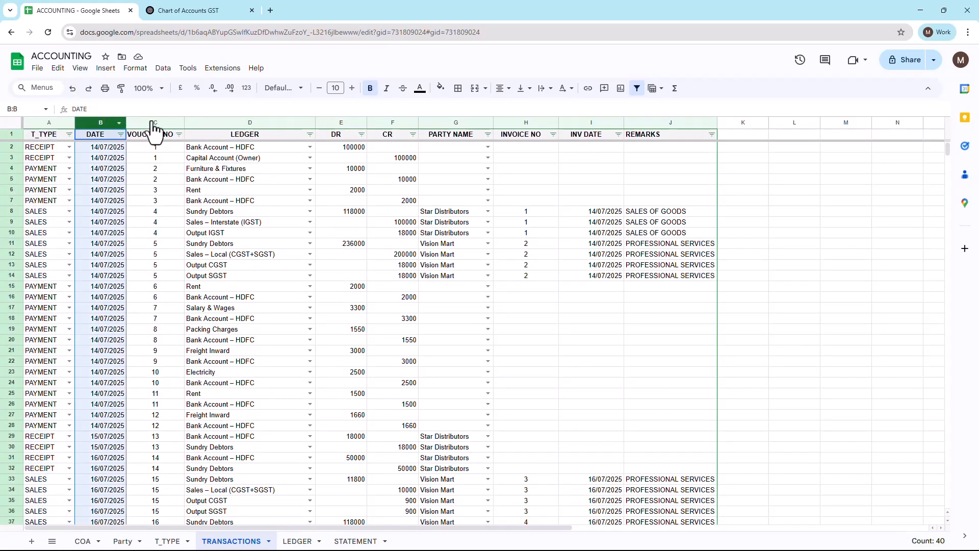
click(161, 121)
click(248, 122)
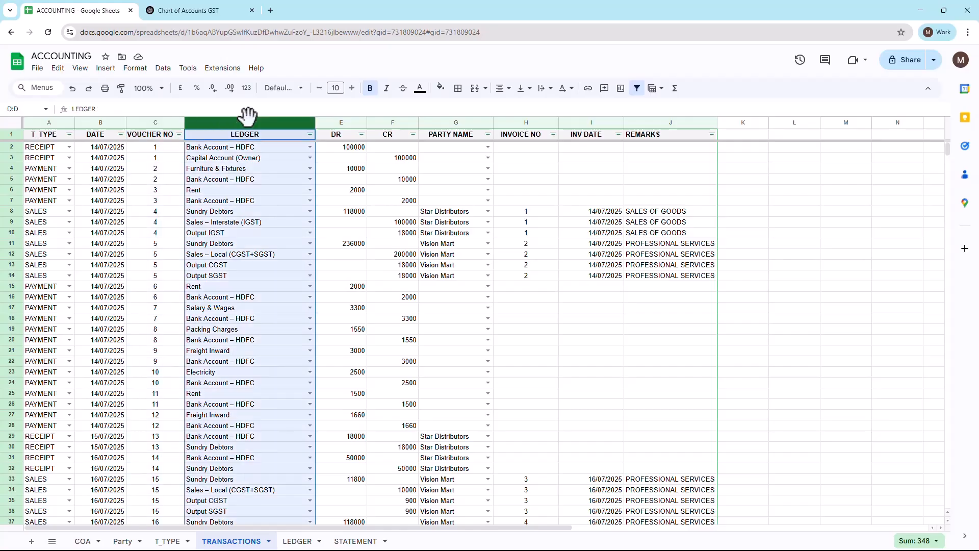
click(350, 124)
click(397, 123)
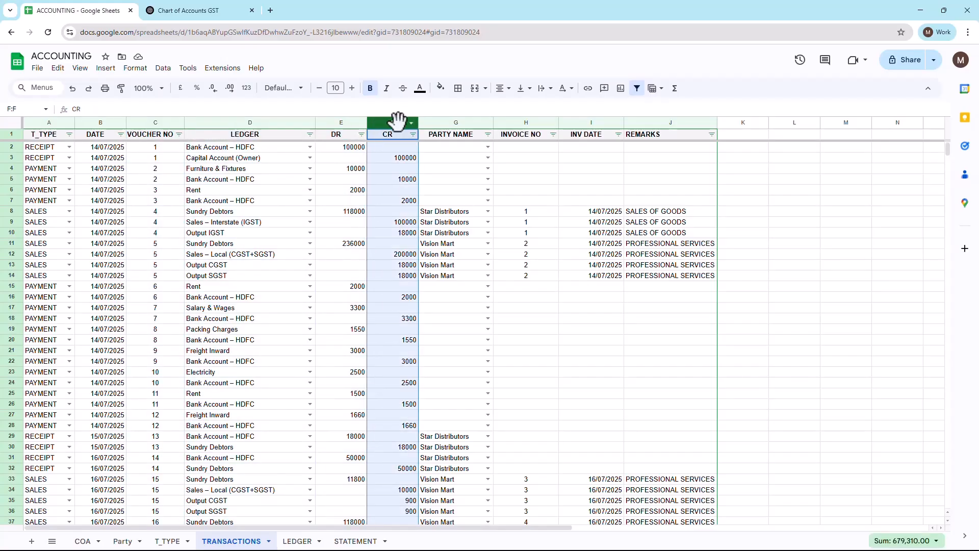
click(464, 122)
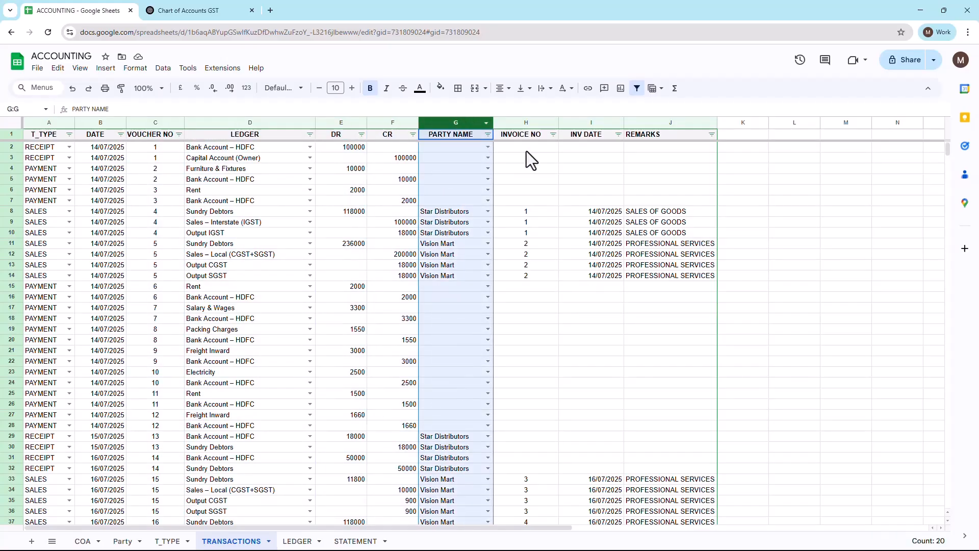
click(534, 121)
click(592, 121)
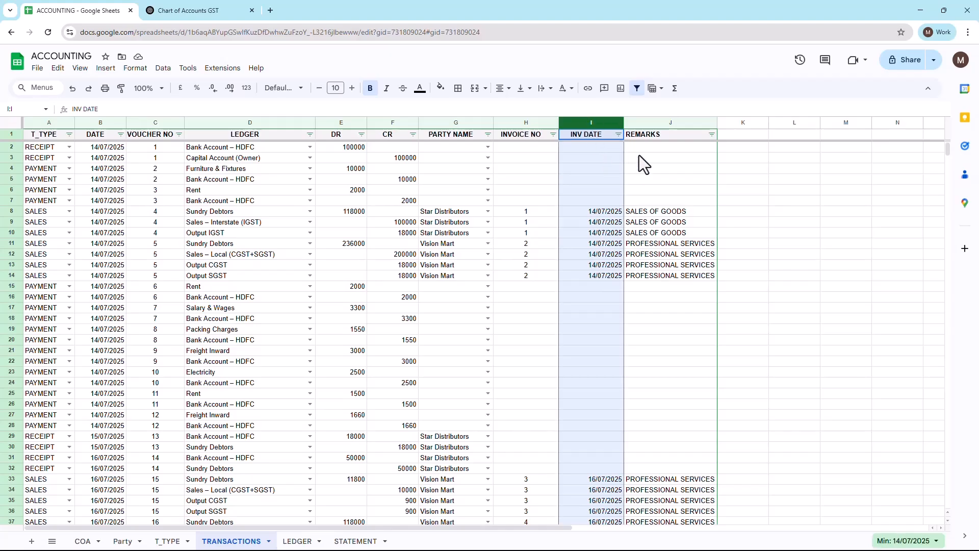
click(658, 123)
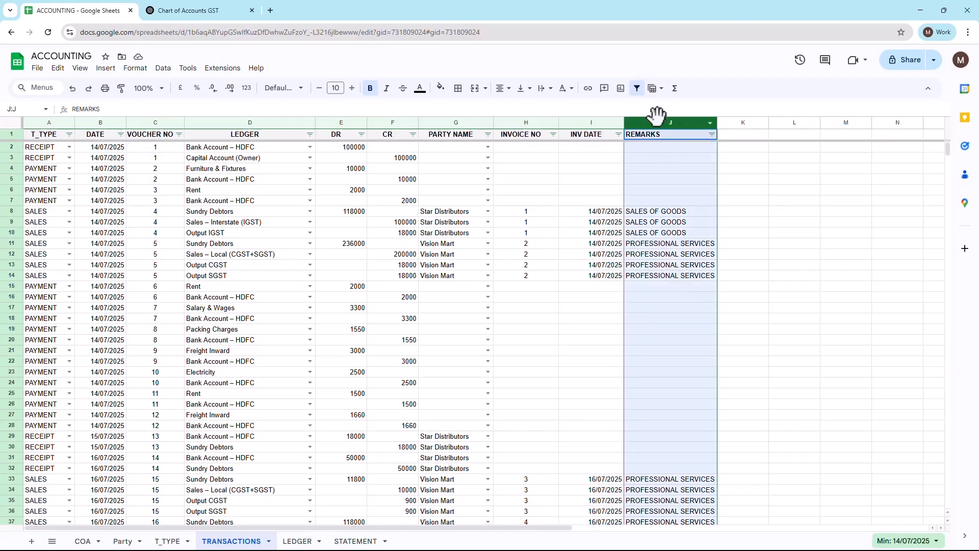
click(644, 353)
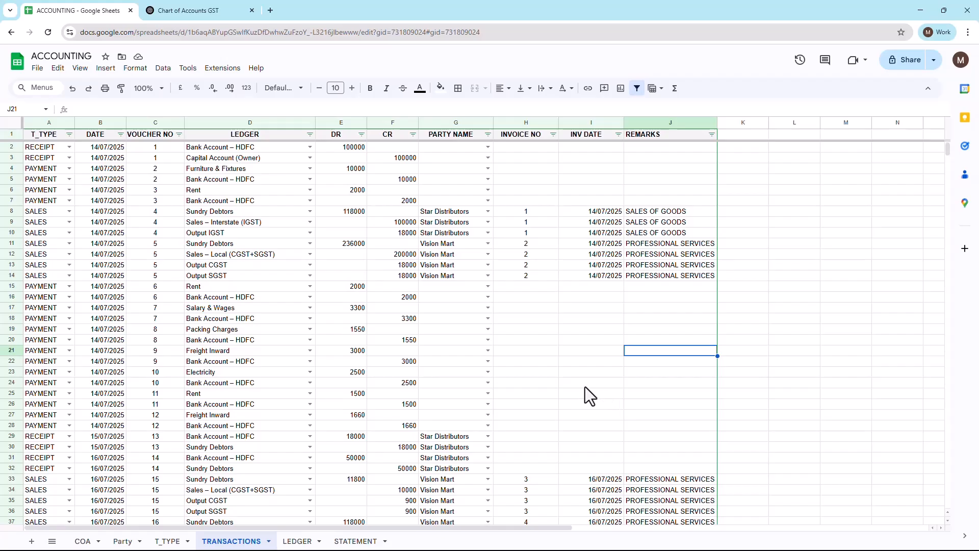
Step: Review the drop-down choices in the first T_TYPE entry and compare them with the T_TYPE sheet, returning to TRANSACTIONS
click(70, 147)
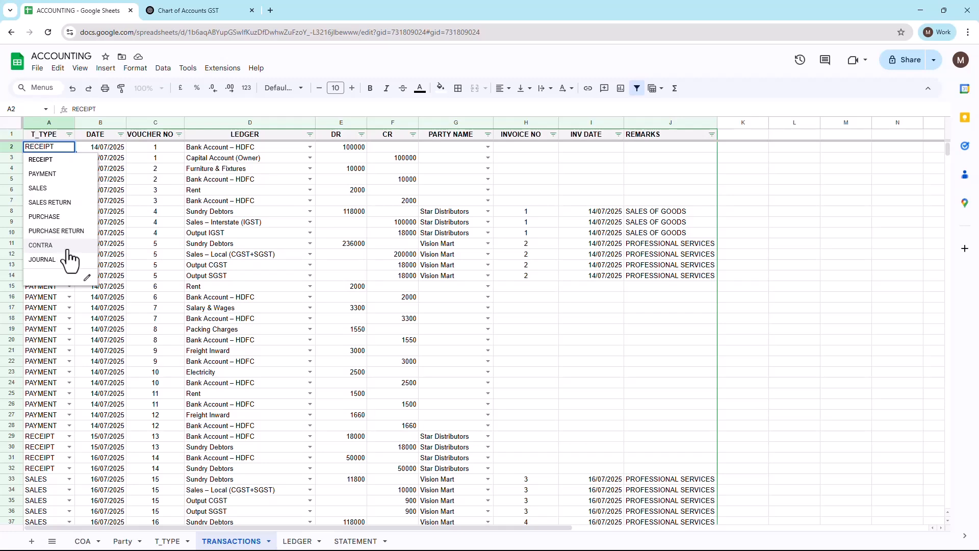
key(Escape)
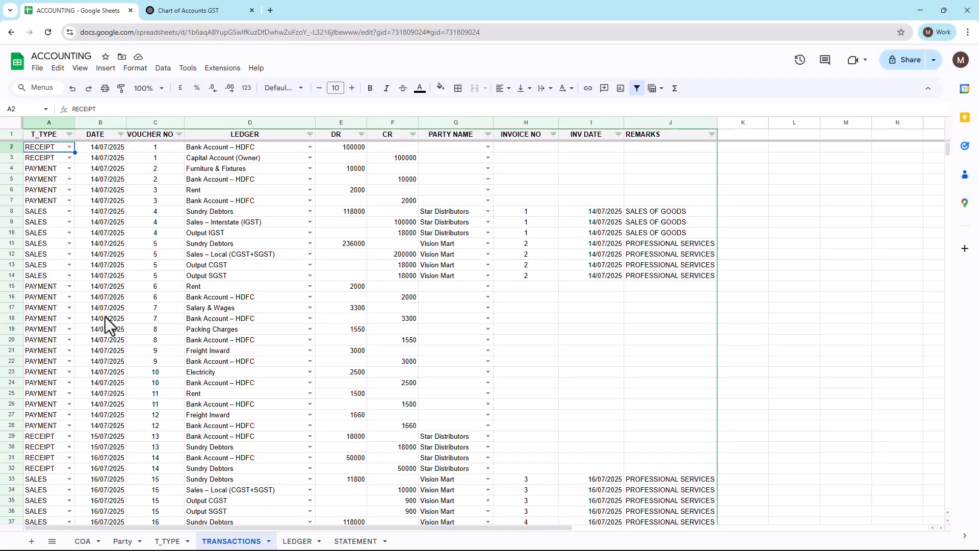
click(166, 542)
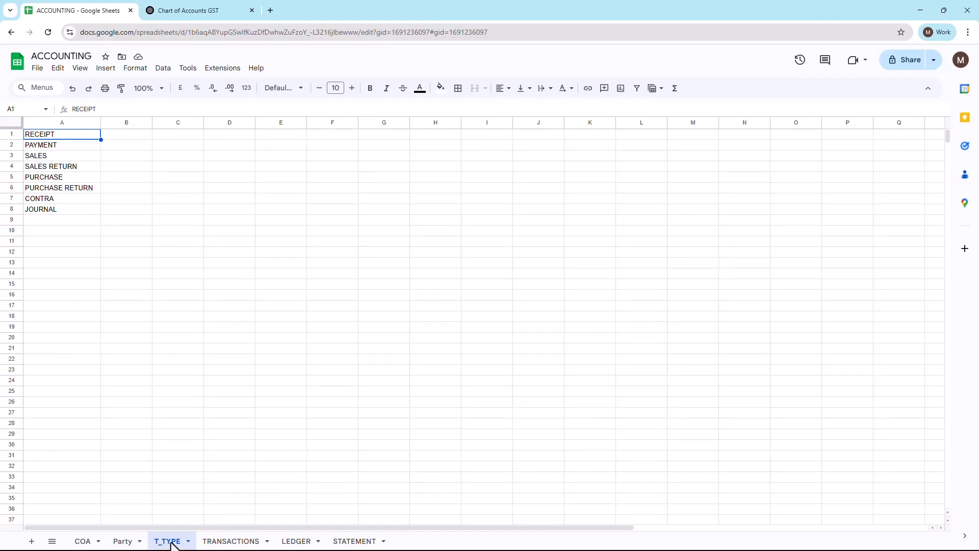
click(234, 541)
Step: Review the LEDGER and PARTY NAME drop-down choices in row 2 and their source lists in the Party and COA sheets
click(309, 147)
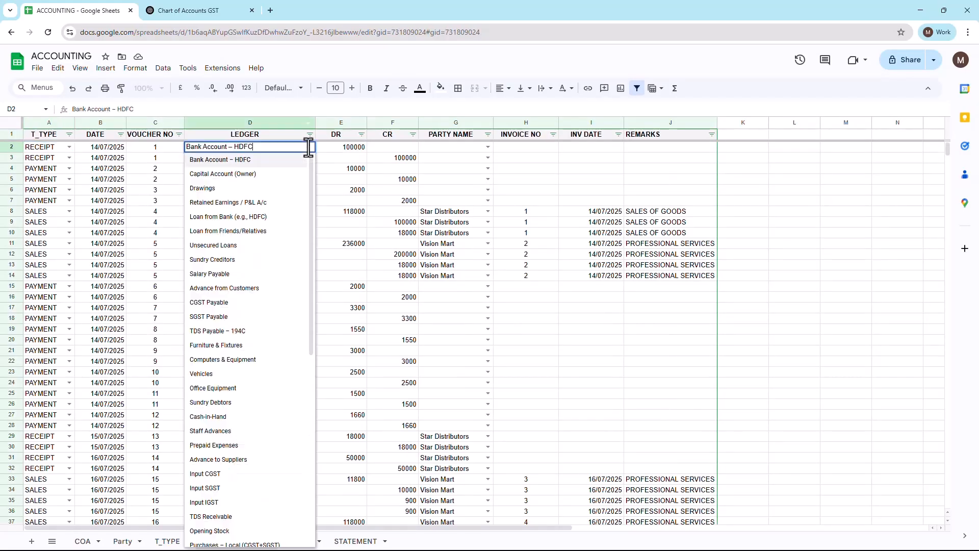
mouse_move(310, 179)
mouse_down()
mouse_move(306, 325)
mouse_move(321, 192)
mouse_up()
key(Escape)
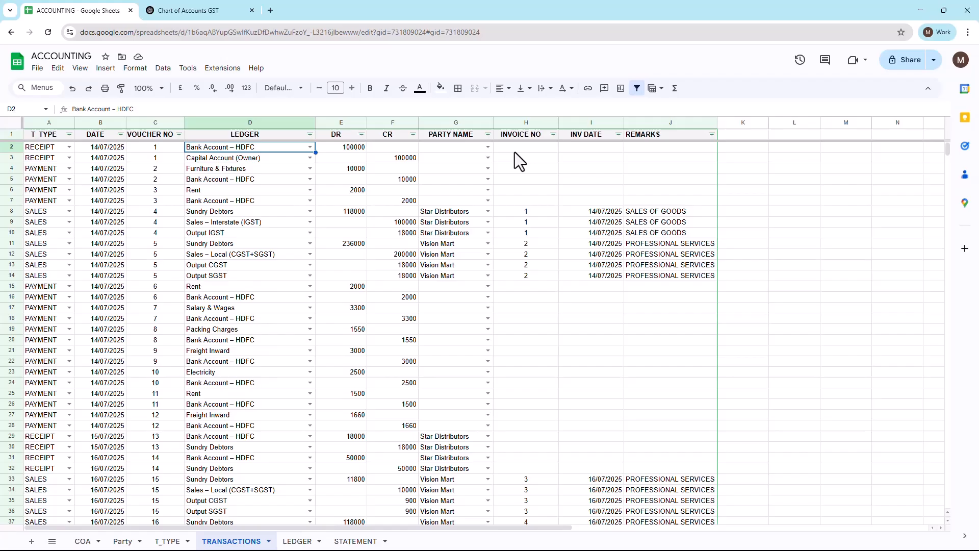
click(486, 147)
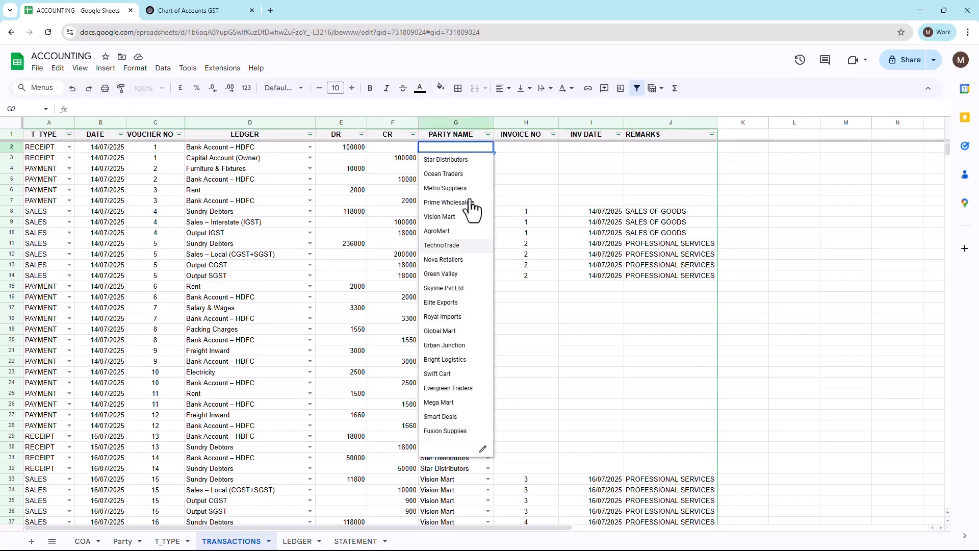
key(Escape)
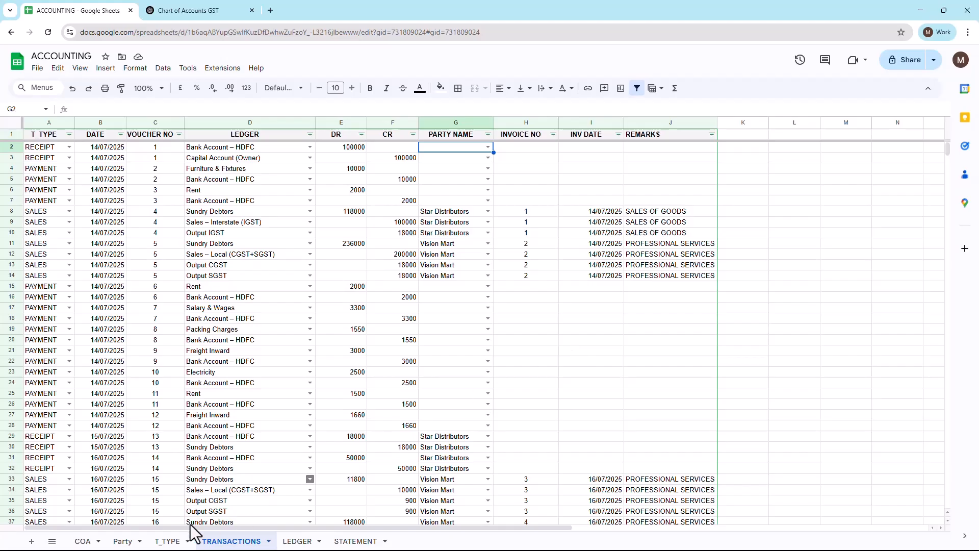
click(122, 541)
click(85, 541)
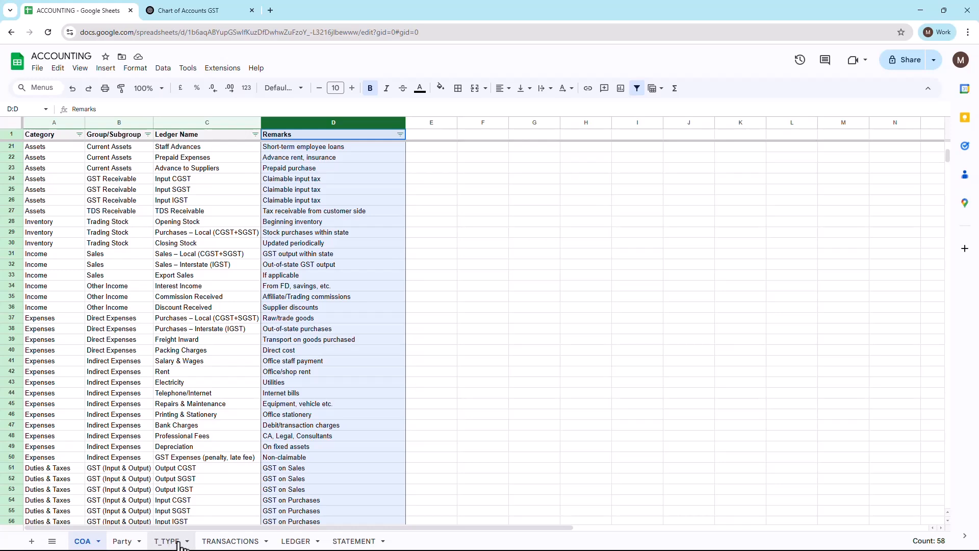
click(235, 542)
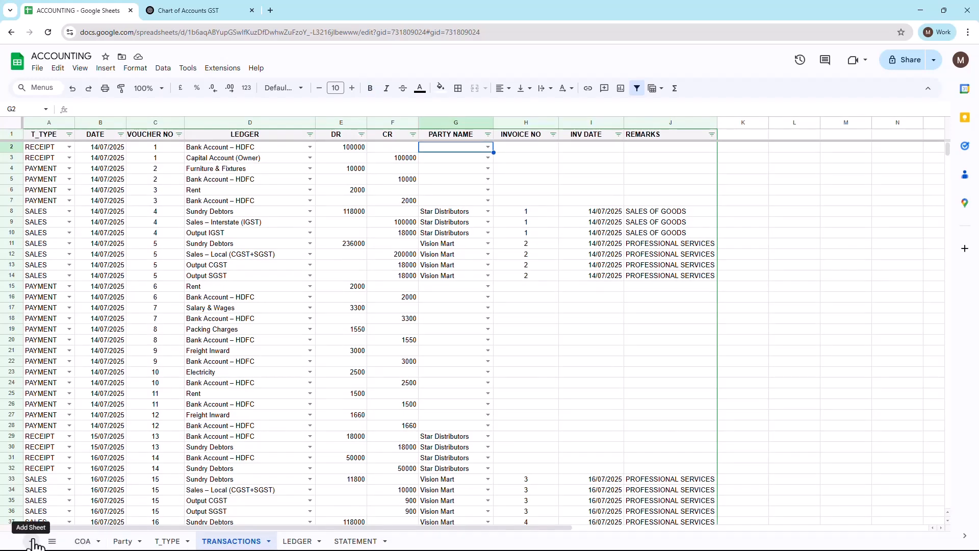
Step: Go to the T_TYPE sheet and examine its transaction types one by one, down to JOURNAL
click(168, 541)
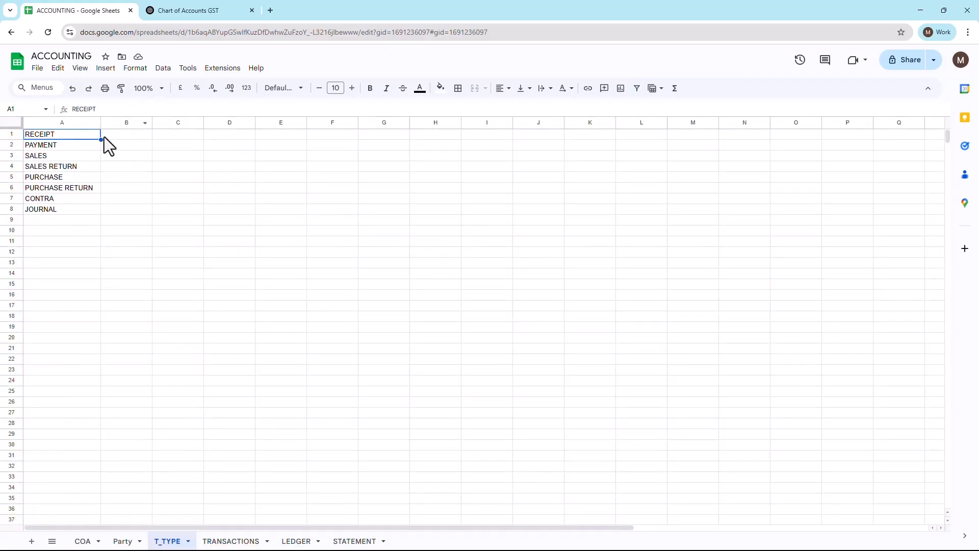
click(72, 149)
click(65, 155)
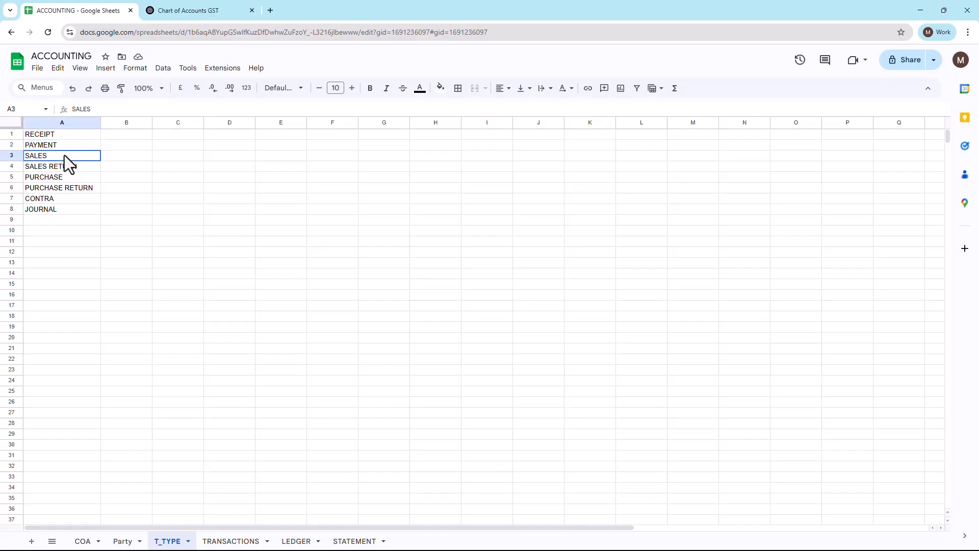
click(60, 168)
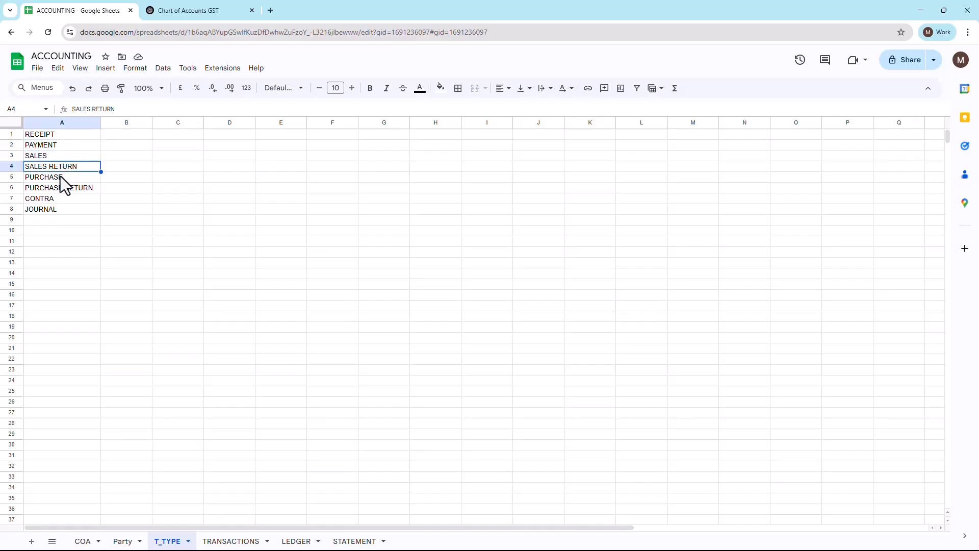
click(60, 179)
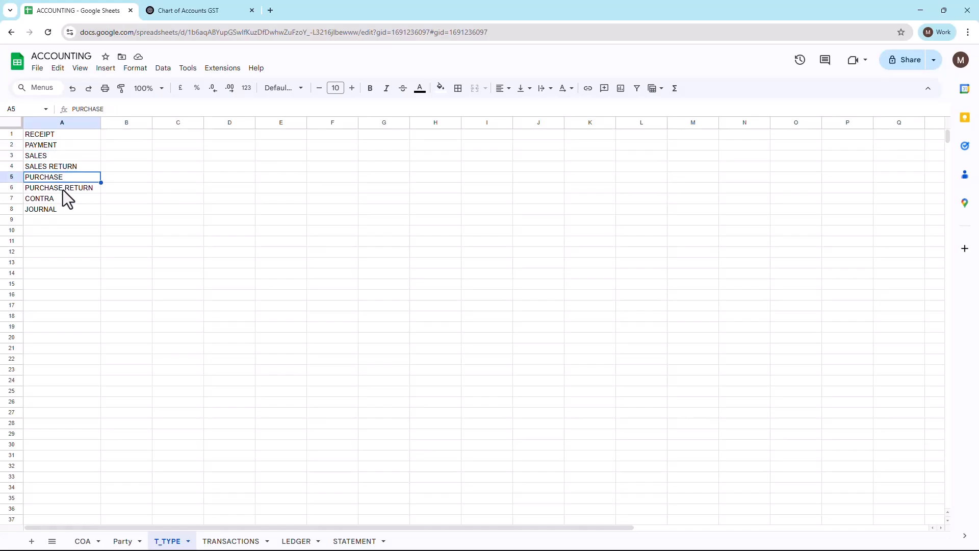
click(62, 190)
click(58, 200)
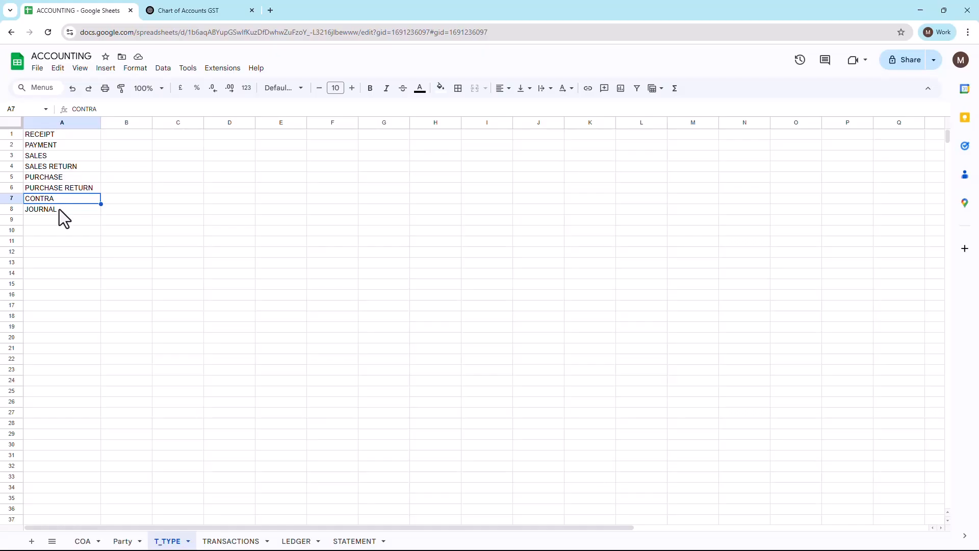
click(59, 209)
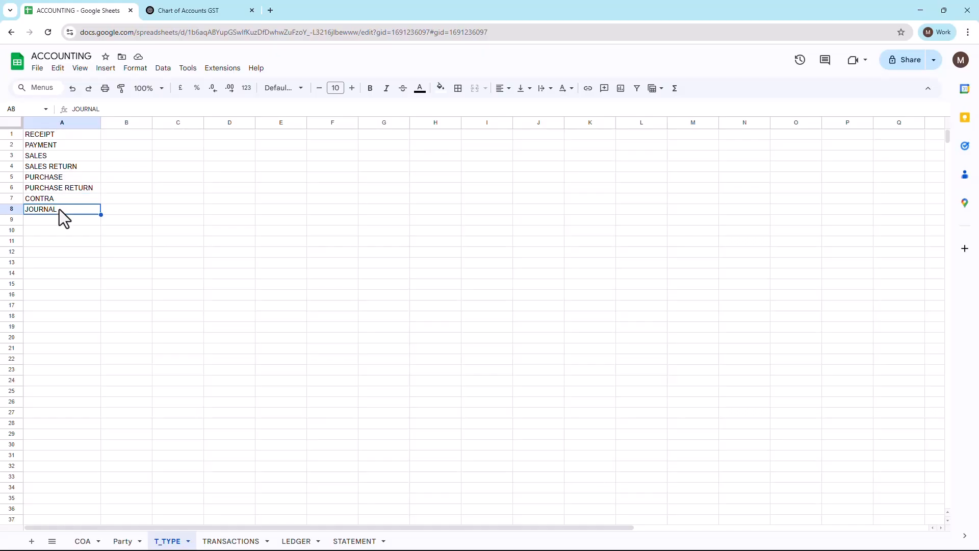
Step: Add a new sheet and copy the TRANSACTIONS header row, T_TYPE through REMARKS, into its first row
click(31, 541)
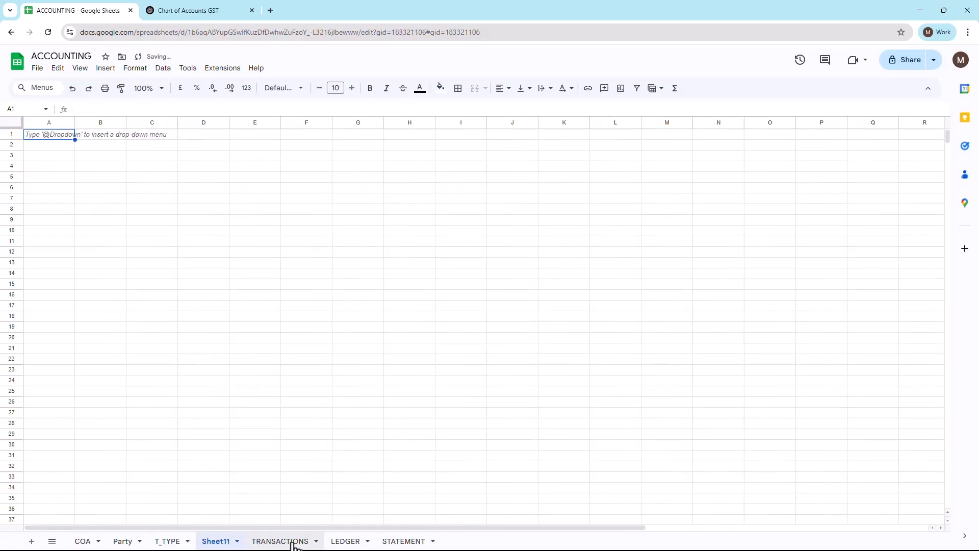
click(292, 543)
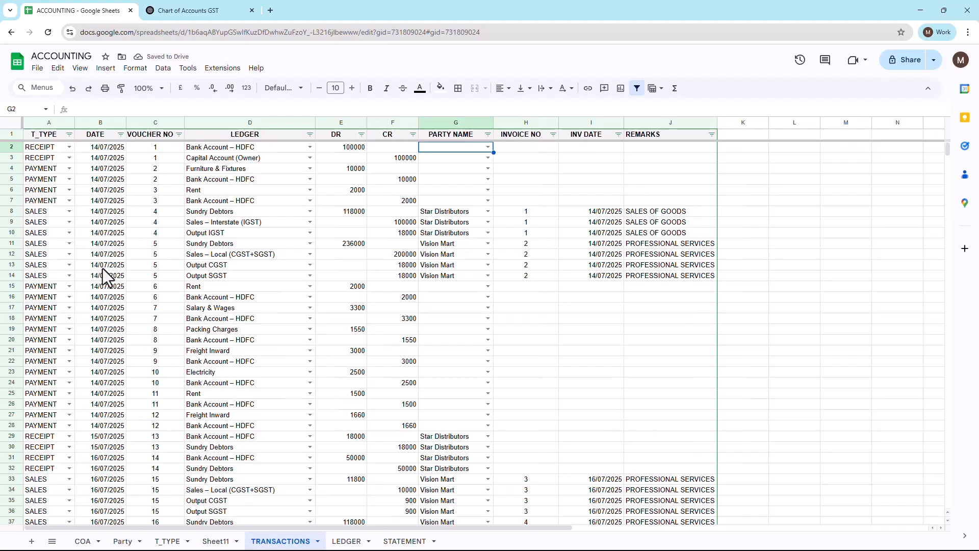
click(57, 137)
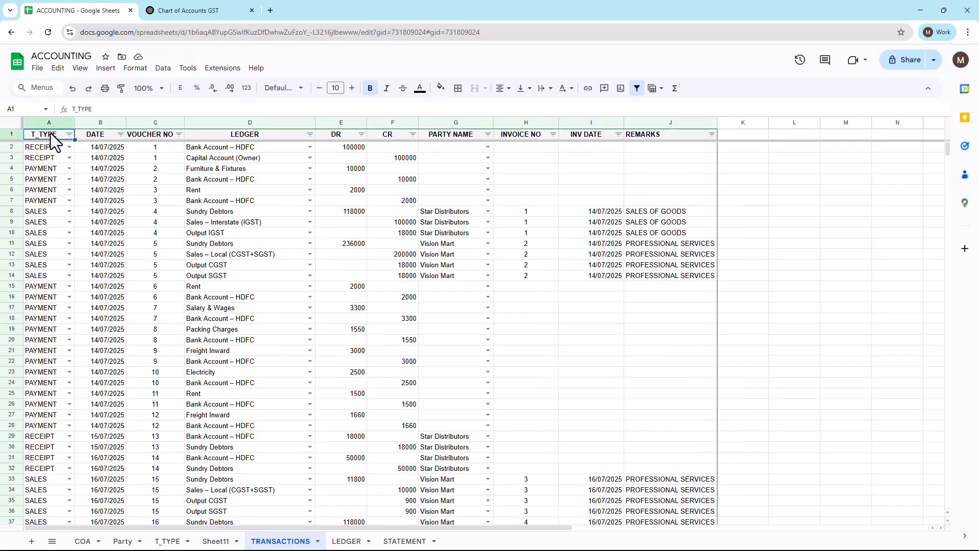
key(ctrl+shift+Right)
key(ctrl+c)
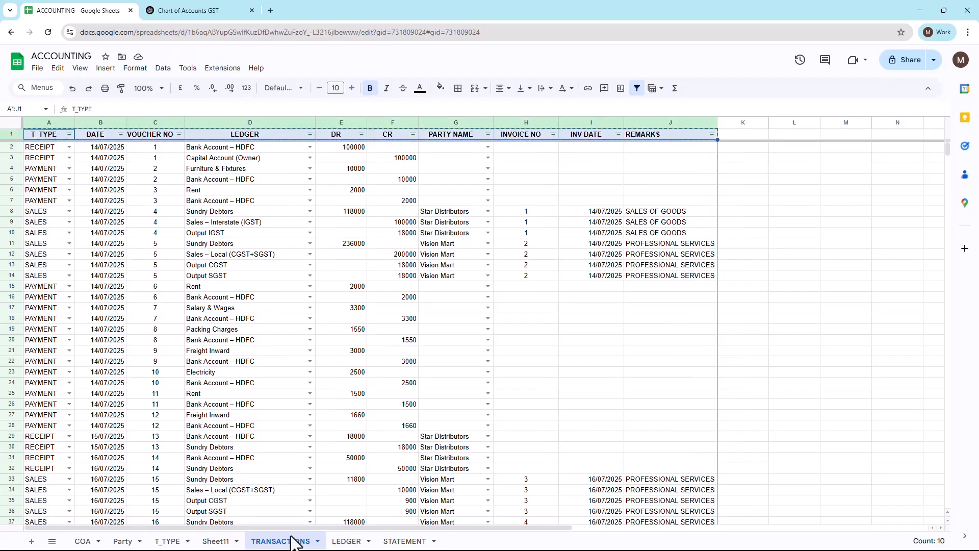
click(214, 541)
key(ctrl+v)
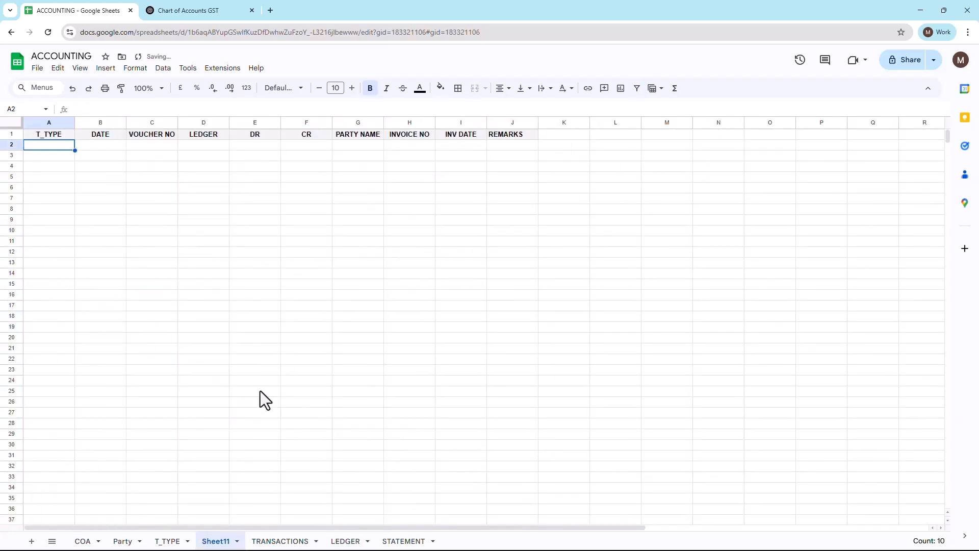
Step: Add a drop-down validation rule sourced from a range to the new sheet's T_TYPE column, cells A2:A1000
key(Down)
key(ctrl+shift+Down)
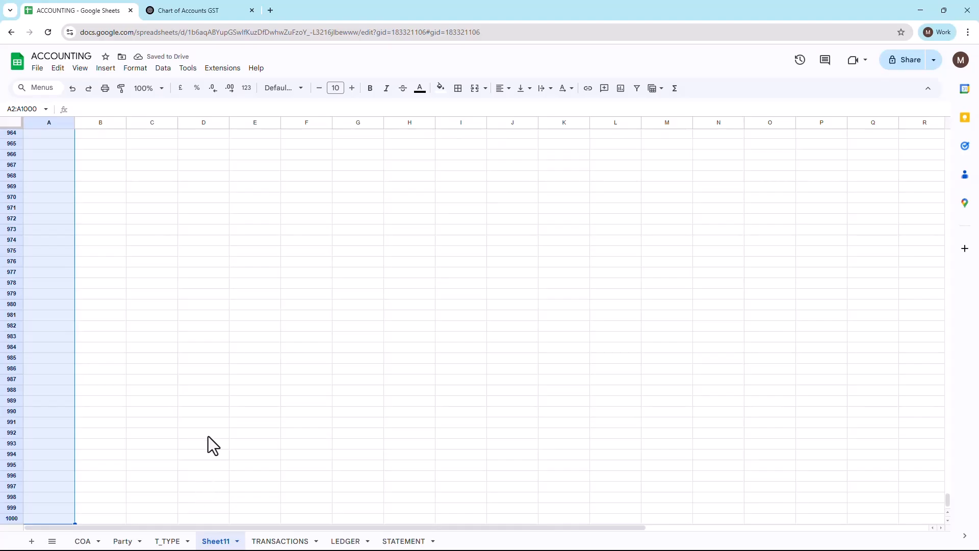
click(105, 68)
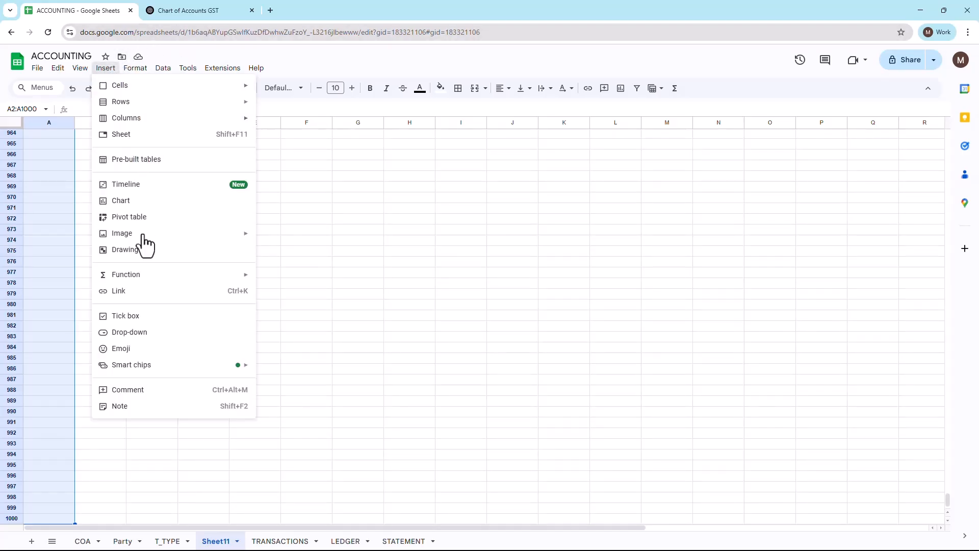
click(148, 332)
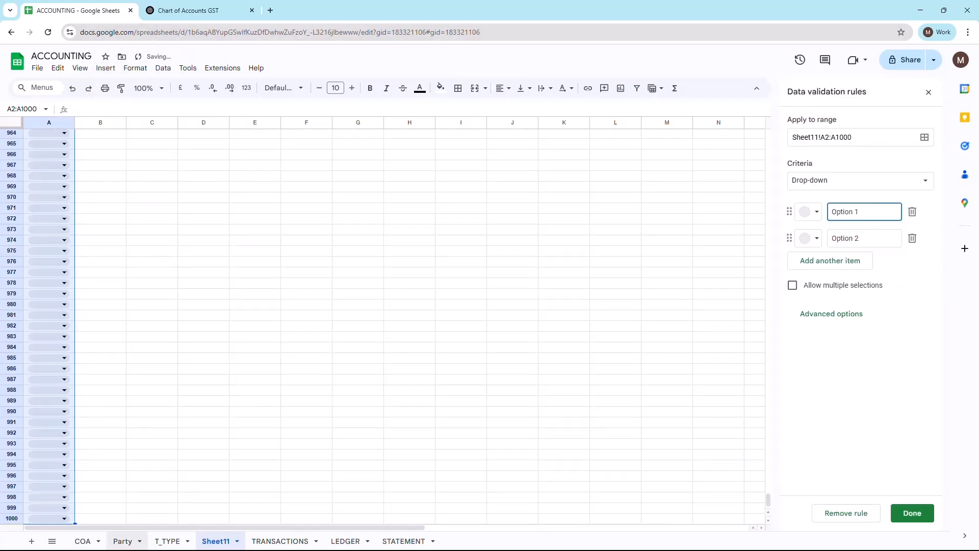
click(920, 187)
click(842, 196)
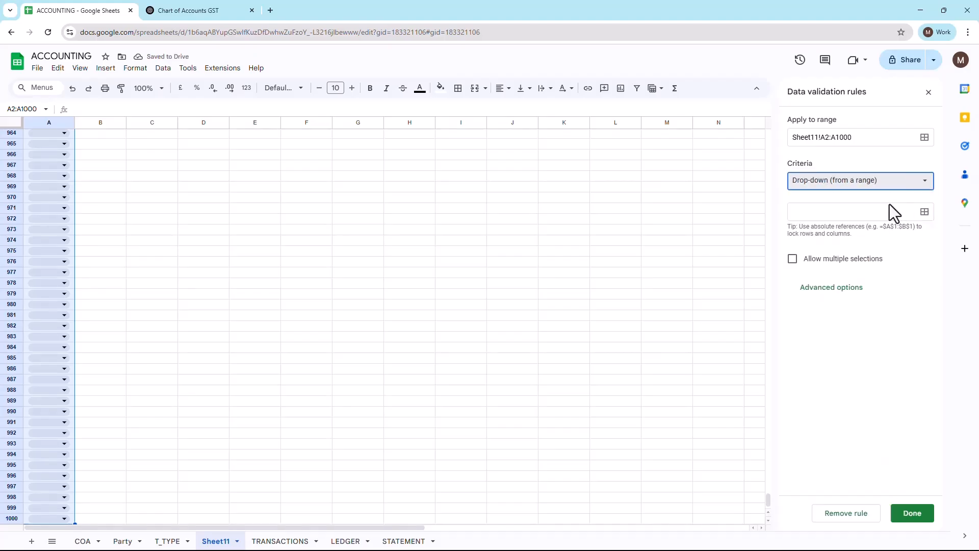
Step: Set the drop-down's source to the open-ended range T_TYPE!A1:A on the T_TYPE sheet
click(923, 213)
click(530, 291)
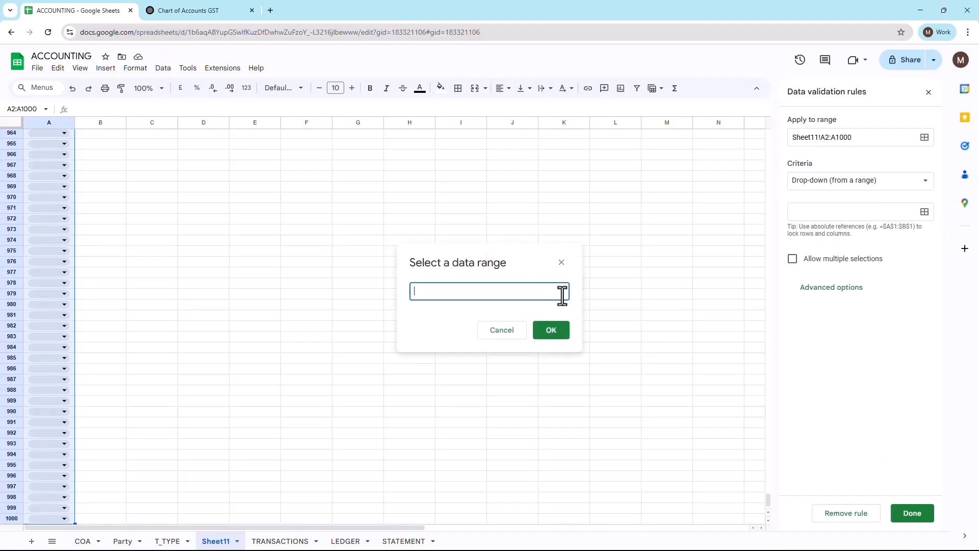
click(172, 541)
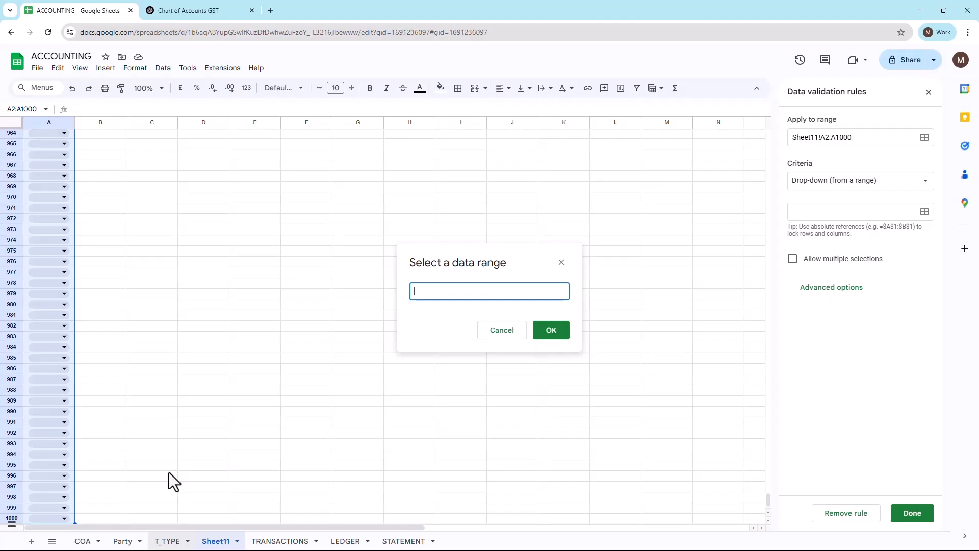
click(69, 135)
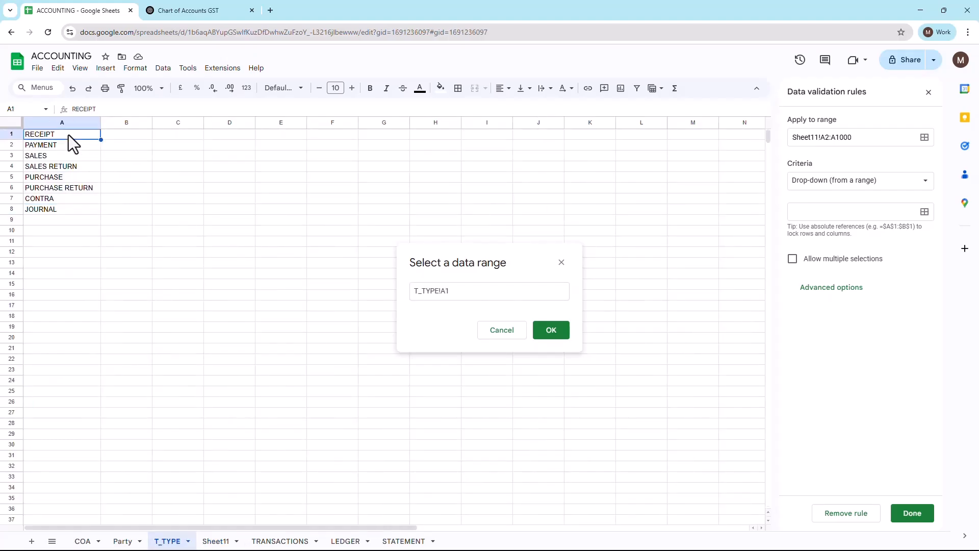
key(shift+Down)
key(shift+Down)
key(shift+Down)
key(shift+Down)
key(shift+Down)
key(shift+Down)
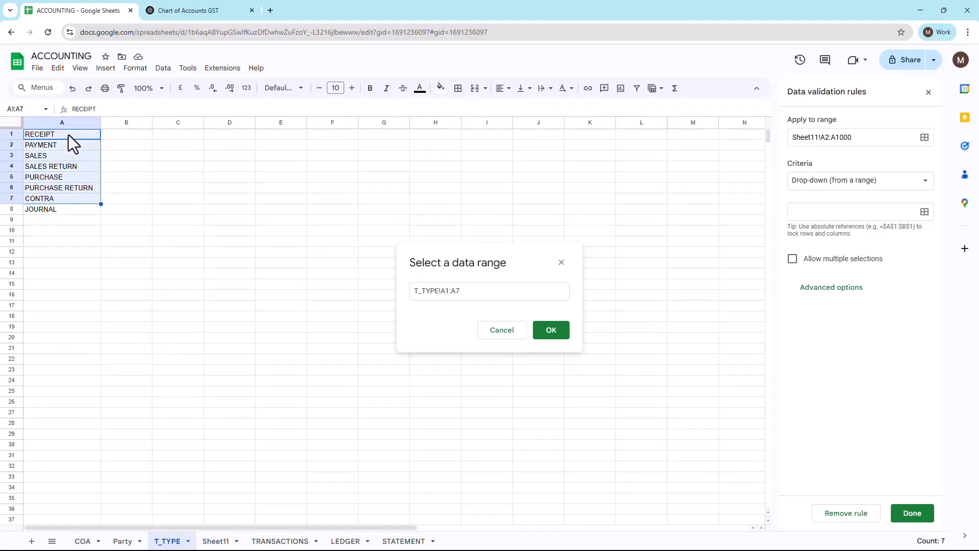
key(shift+Down)
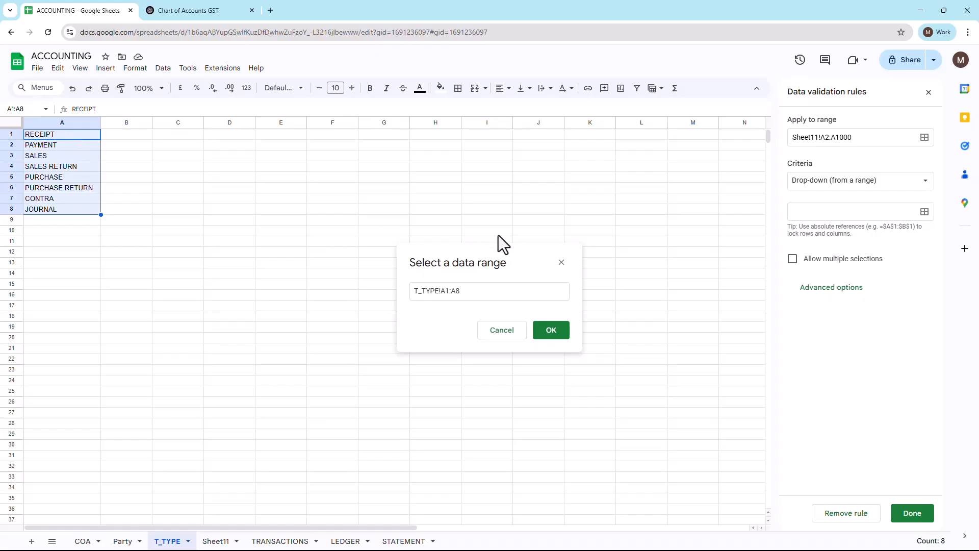
click(476, 295)
key(BackSpace)
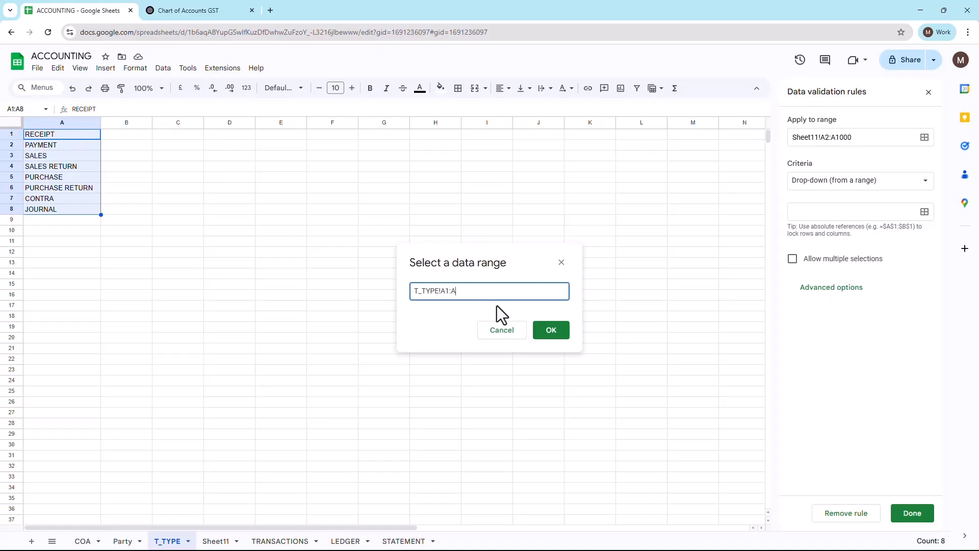
click(551, 331)
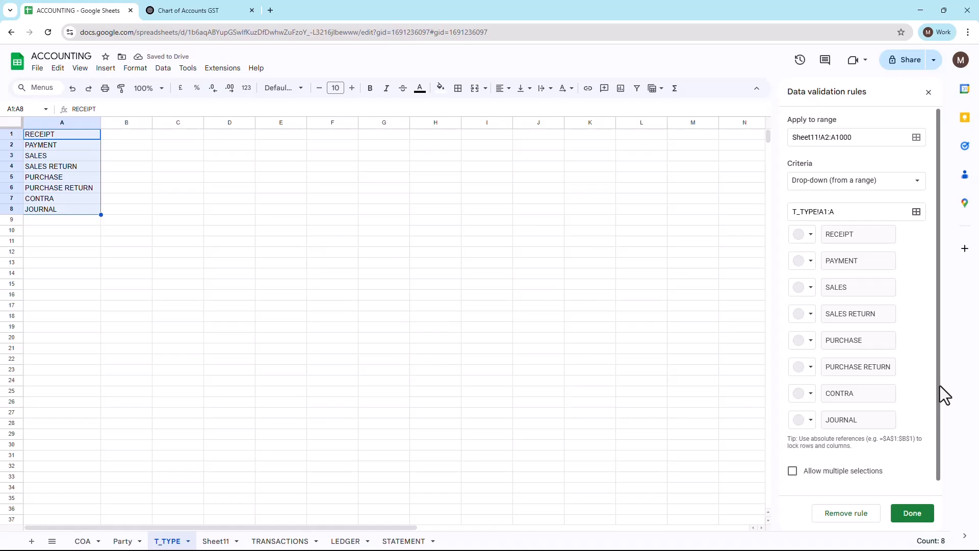
Step: Set the drop-down's display style to Arrow and save the validation rule
scroll(938, 436, down, 2)
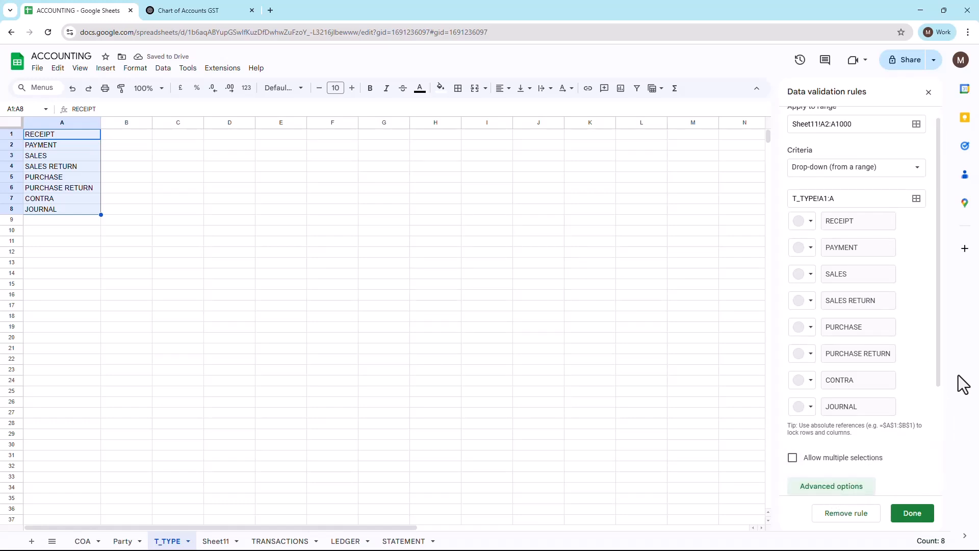
drag(937, 357, 931, 485)
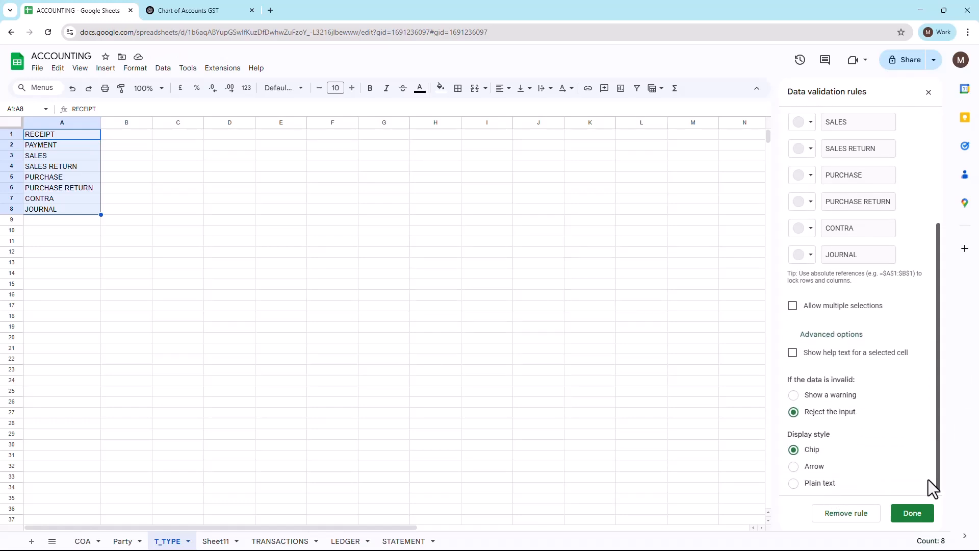
click(793, 466)
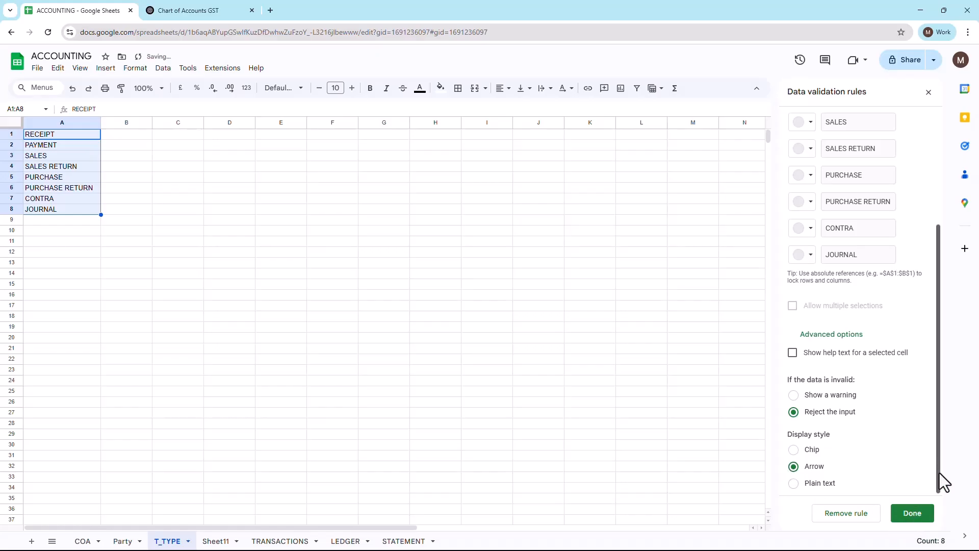
click(912, 512)
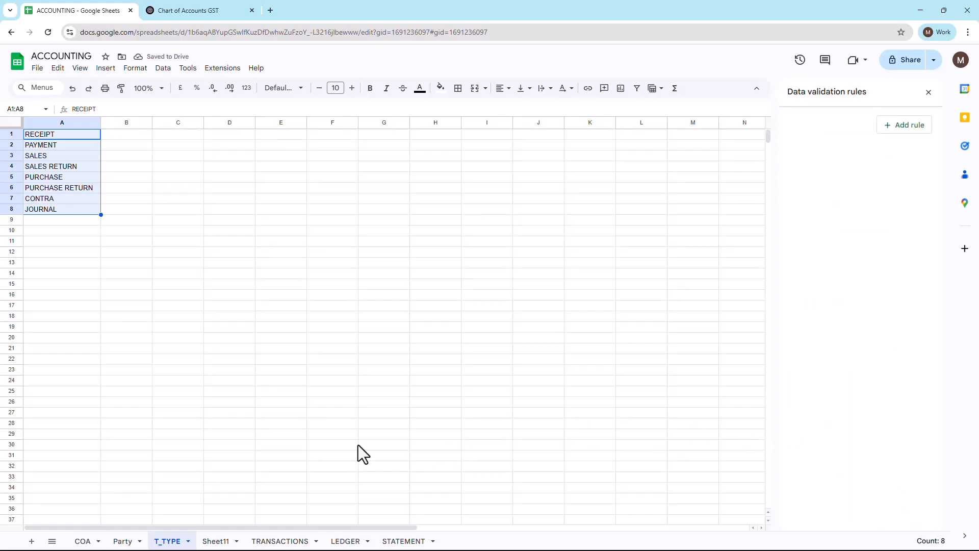
Step: Return to Sheet11 and choose PAYMENT, PAYMENT, SALES and SALES RETURN from the T_TYPE drop-downs in A2 to A5
click(232, 540)
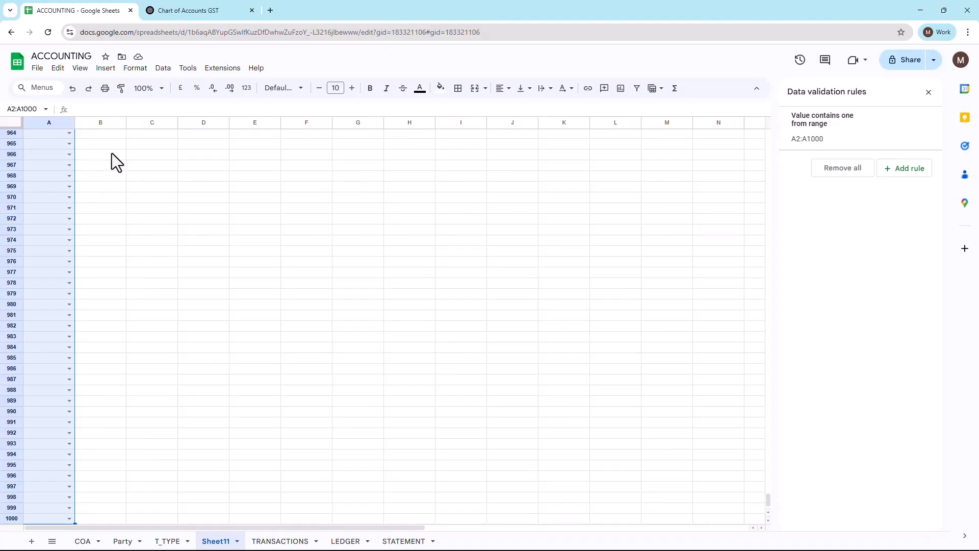
key(ctrl+Up)
key(Down)
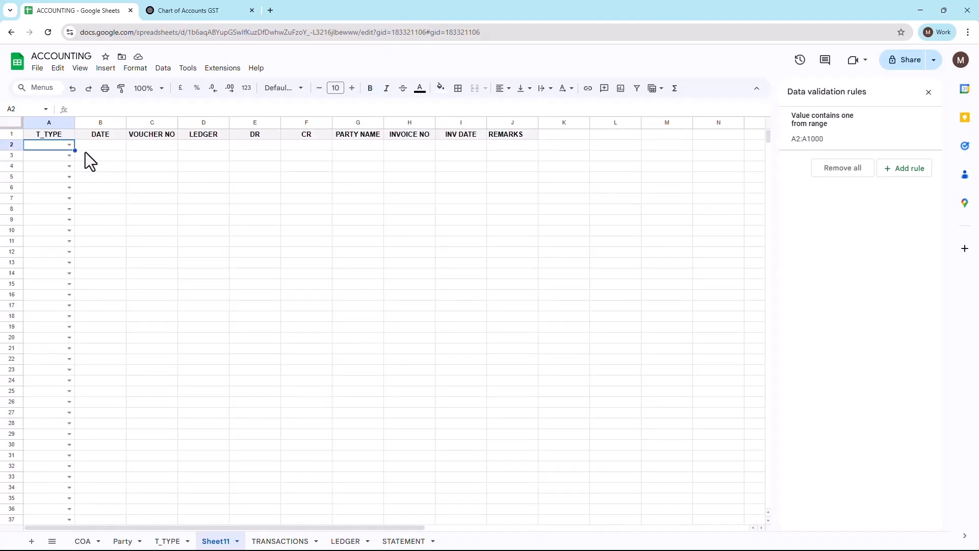
click(70, 147)
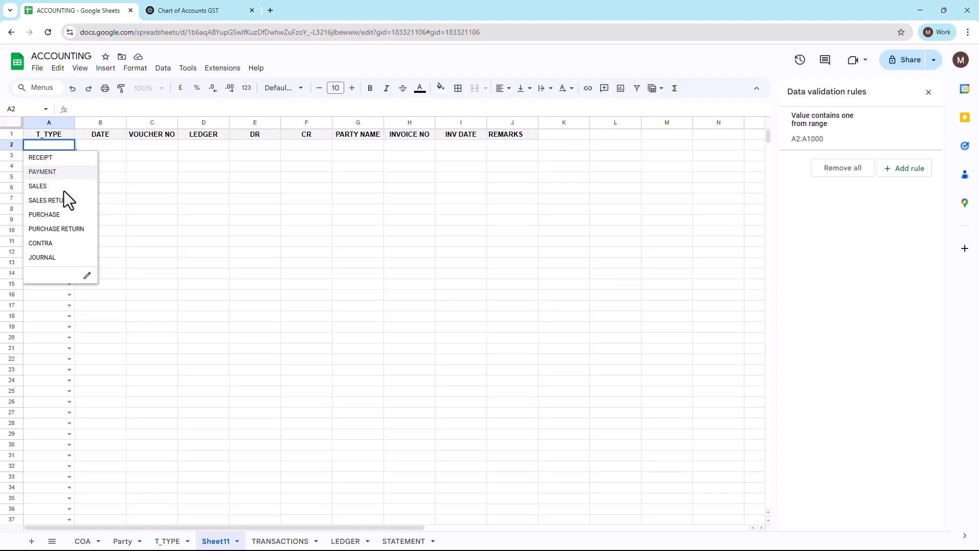
click(65, 172)
click(69, 156)
click(66, 183)
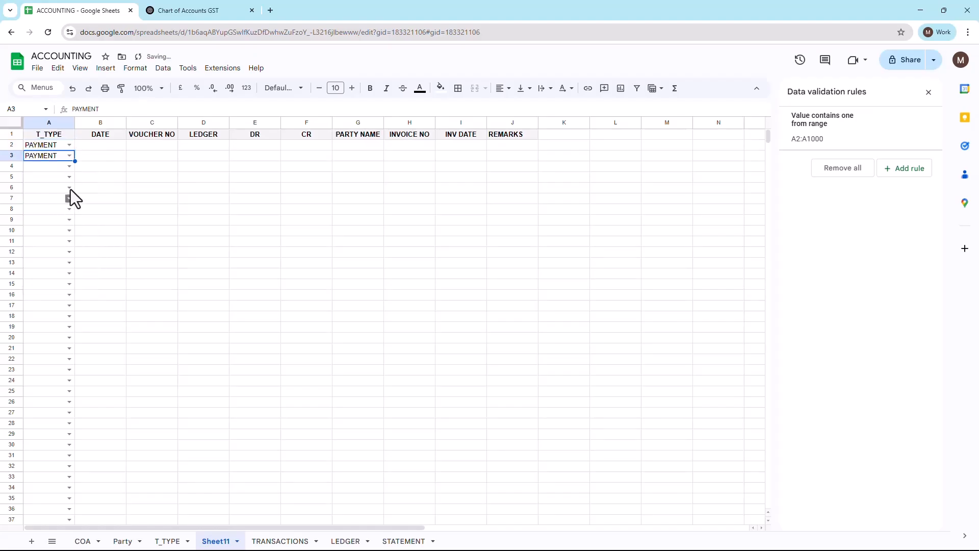
click(69, 166)
click(71, 208)
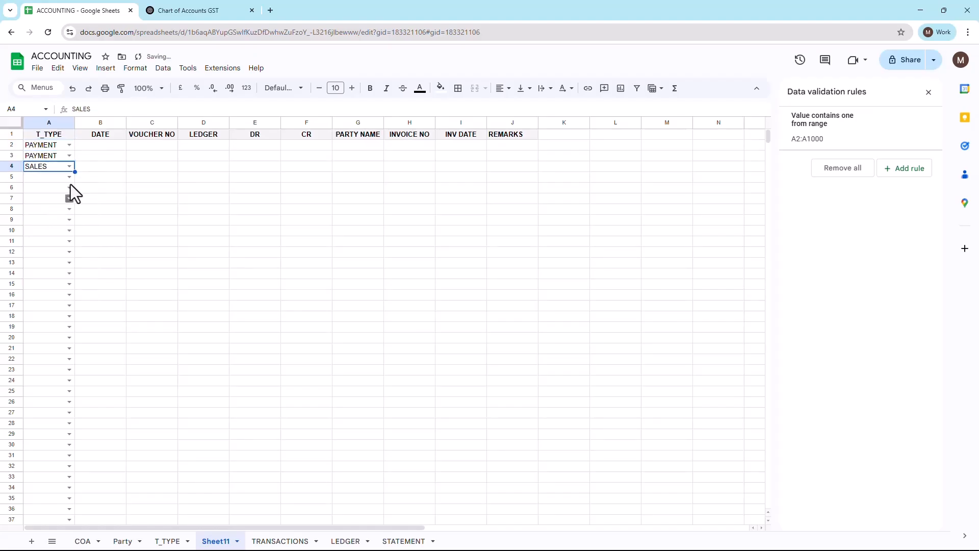
click(70, 178)
click(60, 232)
click(194, 233)
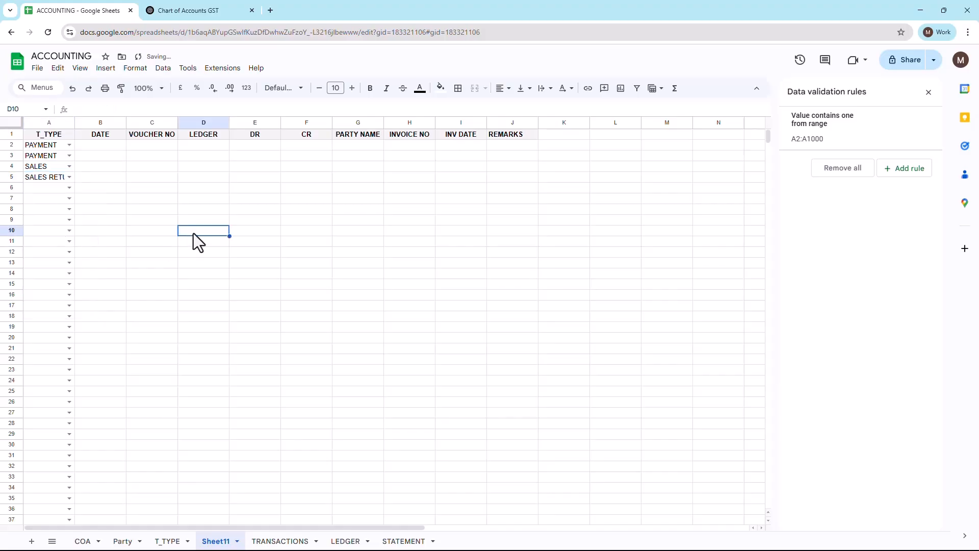
Step: Review Sheet11's LEDGER and PARTY NAME columns, and check the ledger drop-down choices in cell D5 of TRANSACTIONS
click(209, 123)
click(351, 123)
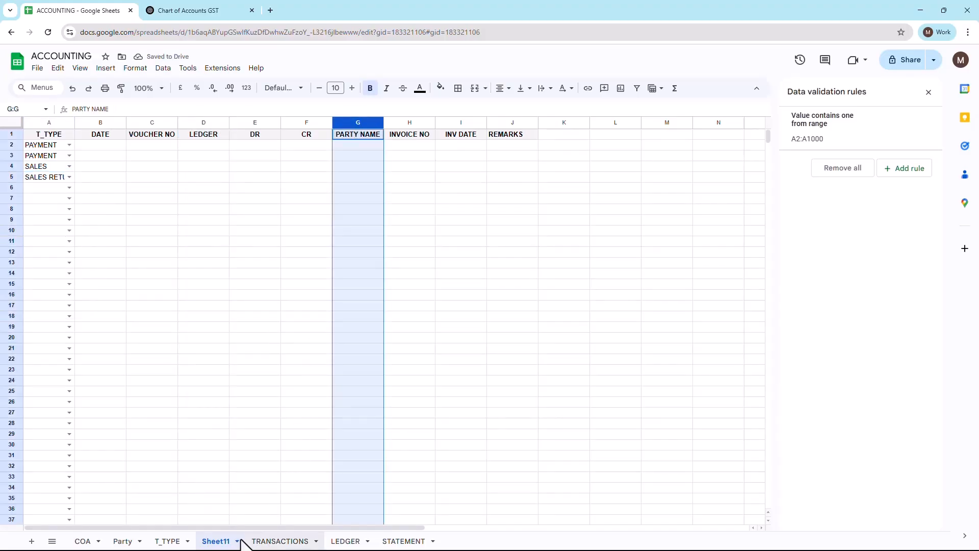
click(281, 542)
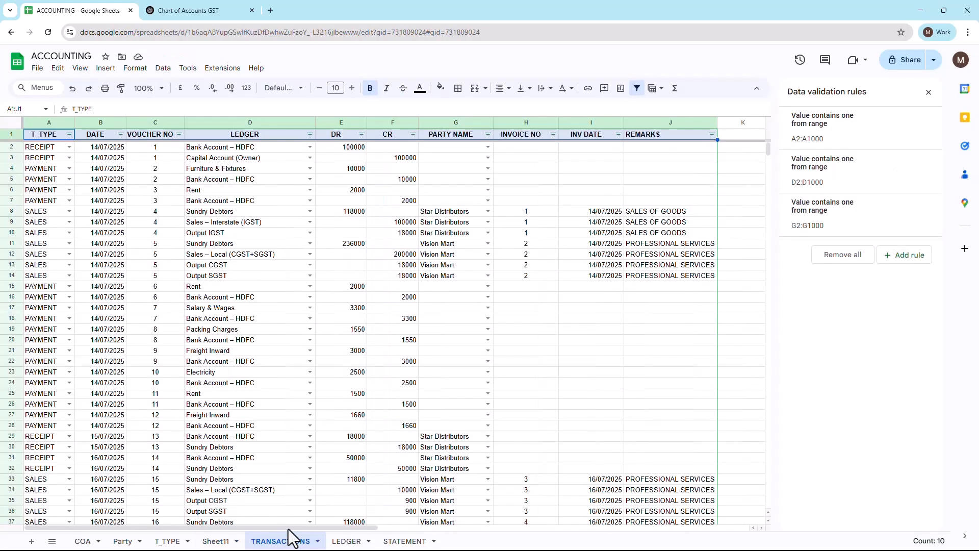
click(243, 124)
click(309, 180)
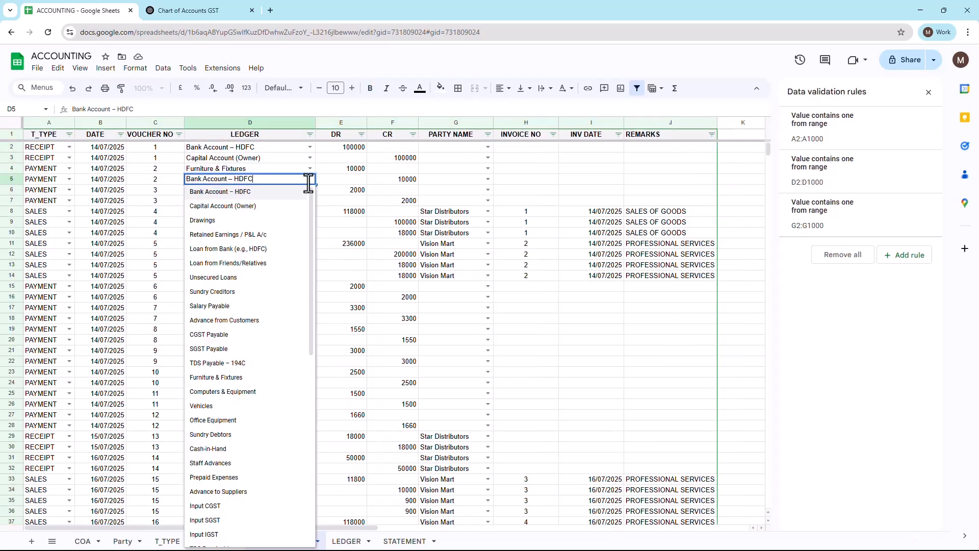
key(Escape)
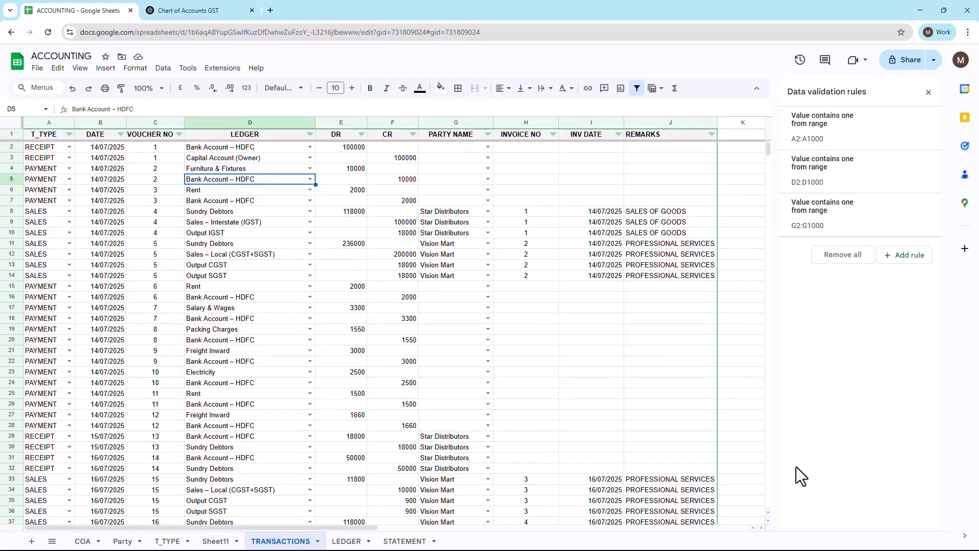
Step: Bold the four voucher 16 sales rows, A37:J40, on the TRANSACTIONS sheet
mouse_move(768, 151)
mouse_down()
mouse_move(758, 183)
mouse_move(762, 154)
mouse_up()
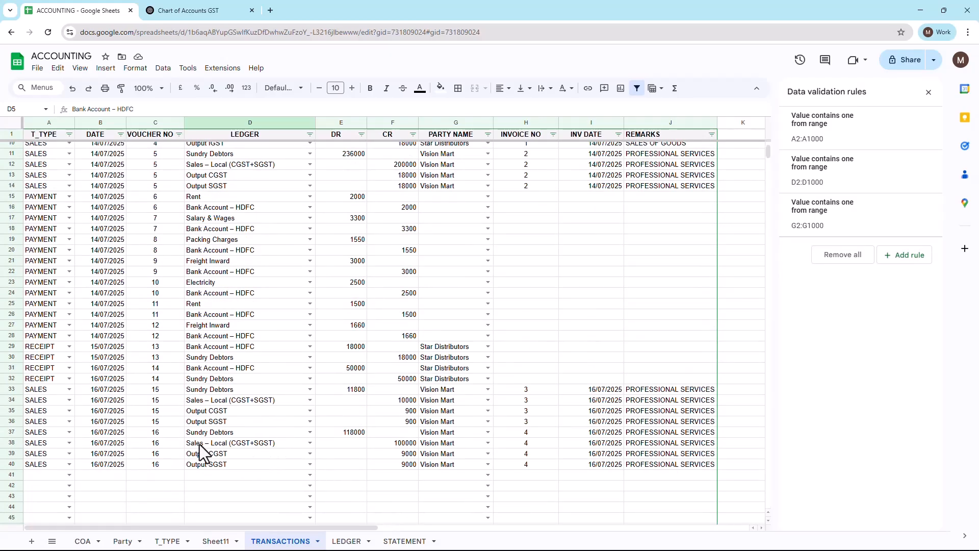
click(42, 434)
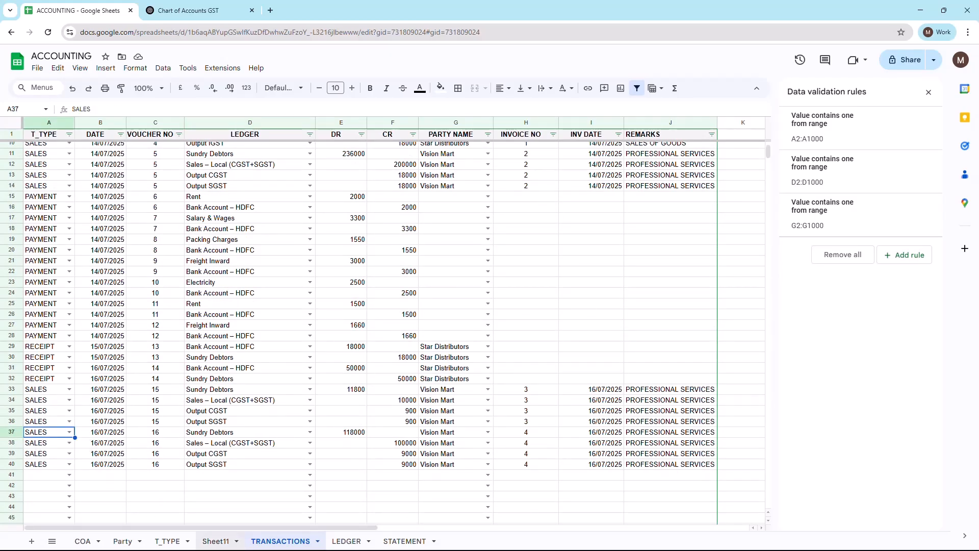
drag(51, 432, 668, 464)
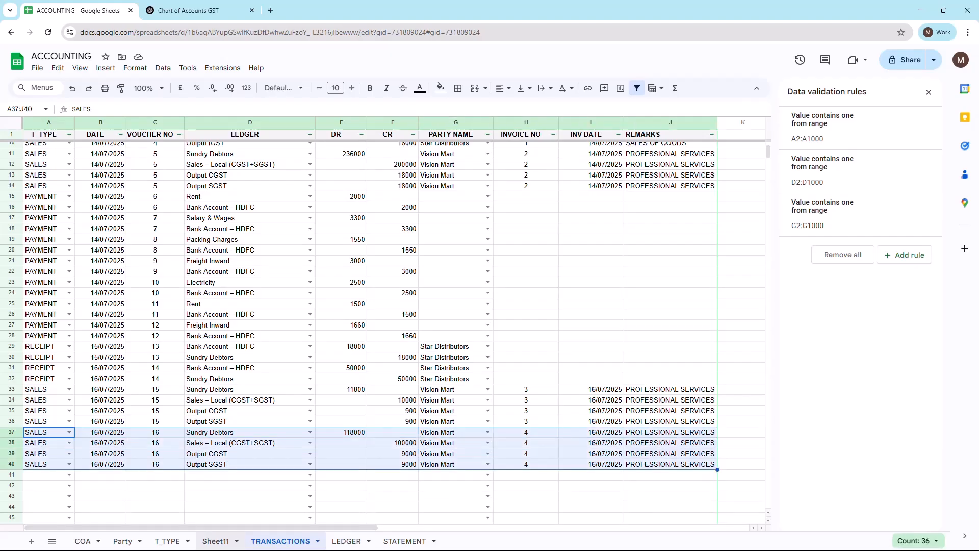
key(ctrl+b)
Step: Examine voucher 16's ledger accounts with their DR and CR amounts, down to the Output CGST and Output SGST lines
key(Right)
key(Right)
key(Right)
key(Right)
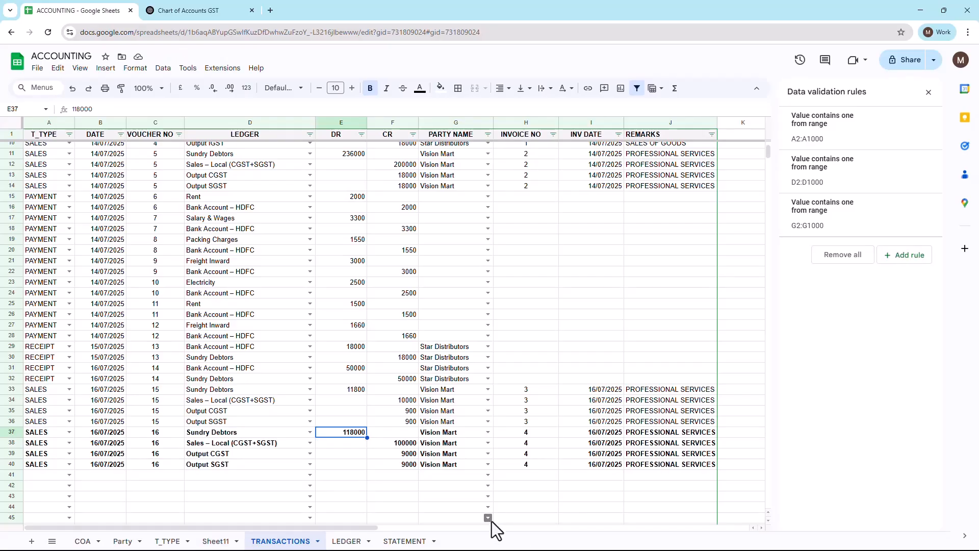
key(Down)
key(Left)
key(Down)
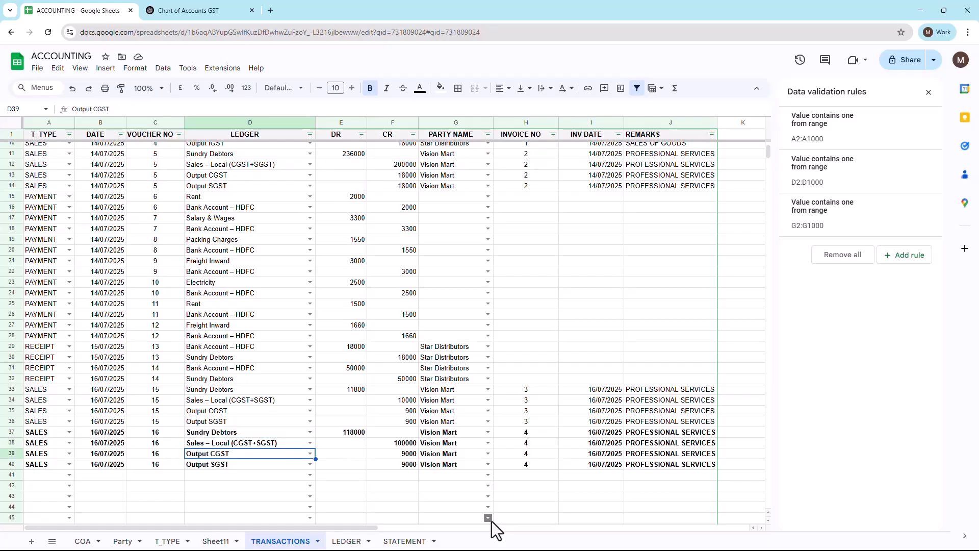
key(Down)
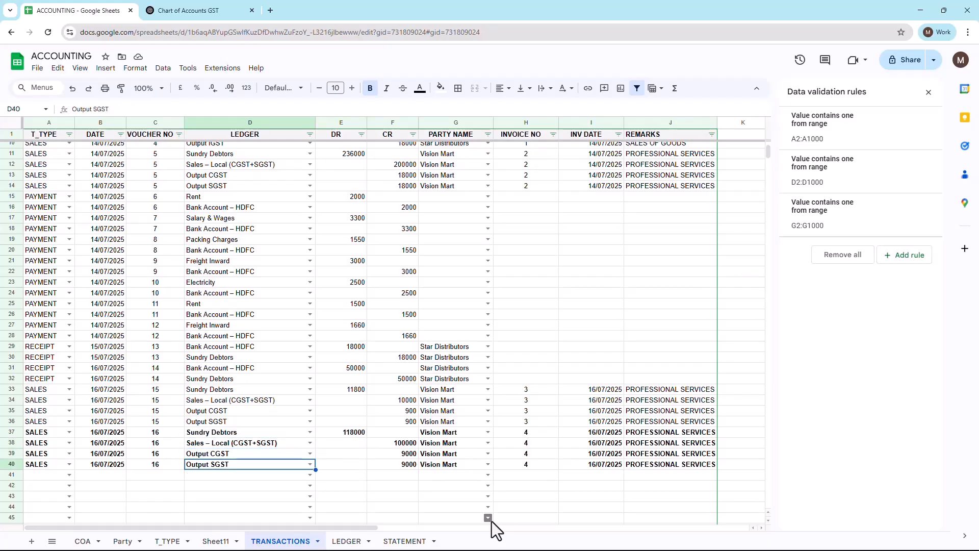
key(Right)
Step: Examine voucher 16's party name, invoice number, invoice date and remarks in rows 37 to 40
key(Right)
key(shift+Up)
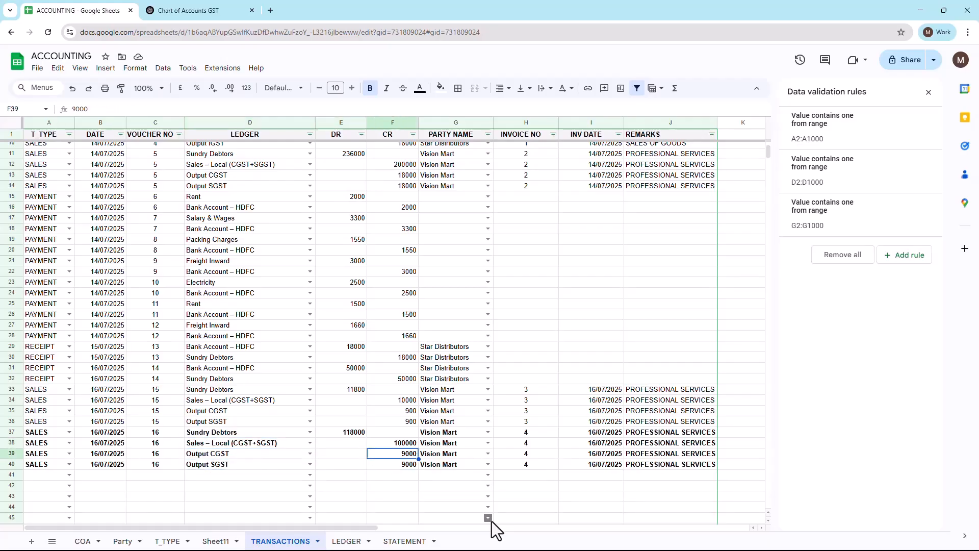
key(Right)
key(Up)
key(Up)
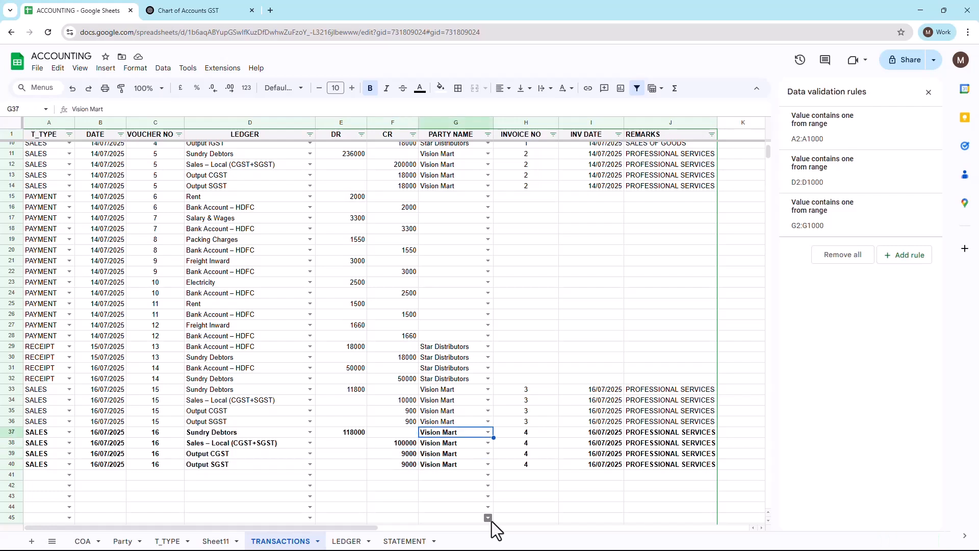
key(shift+Down)
key(shift+Down)
key(shift+Down)
key(Right)
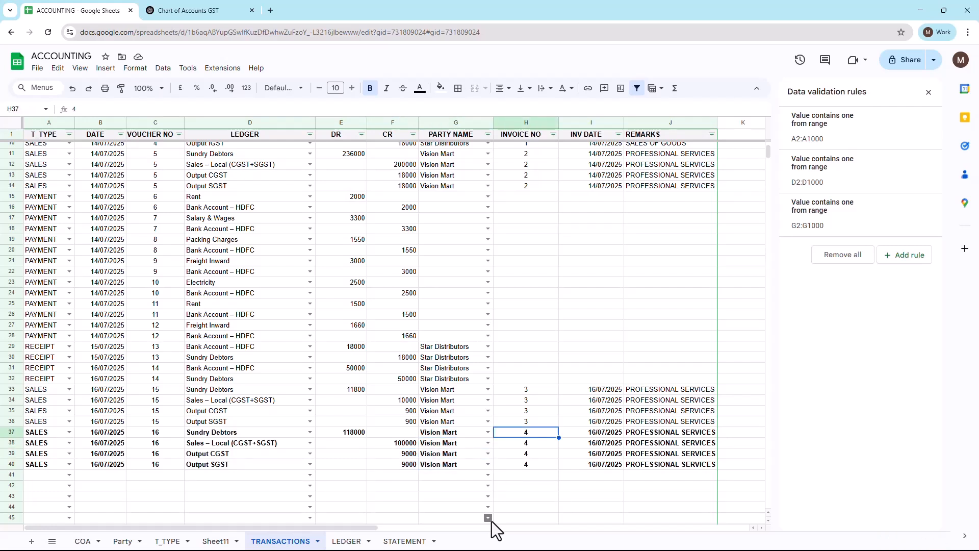
key(shift+Down)
key(shift+Down)
key(shift+Down)
key(Right)
key(Right)
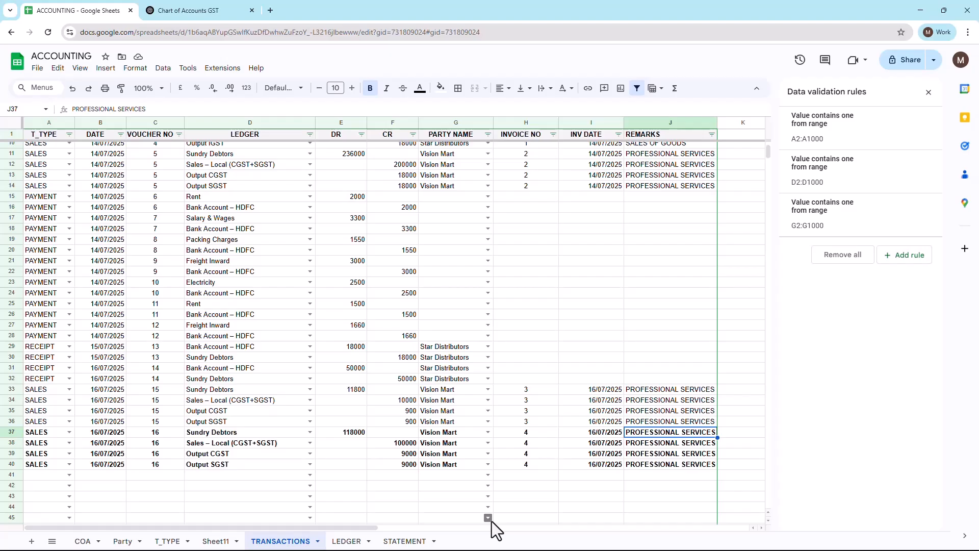
Step: Compare voucher 16's debit amount in E37 with its credit amounts in F38:F40
key(Left)
key(Left)
key(Left)
key(Left)
key(Left)
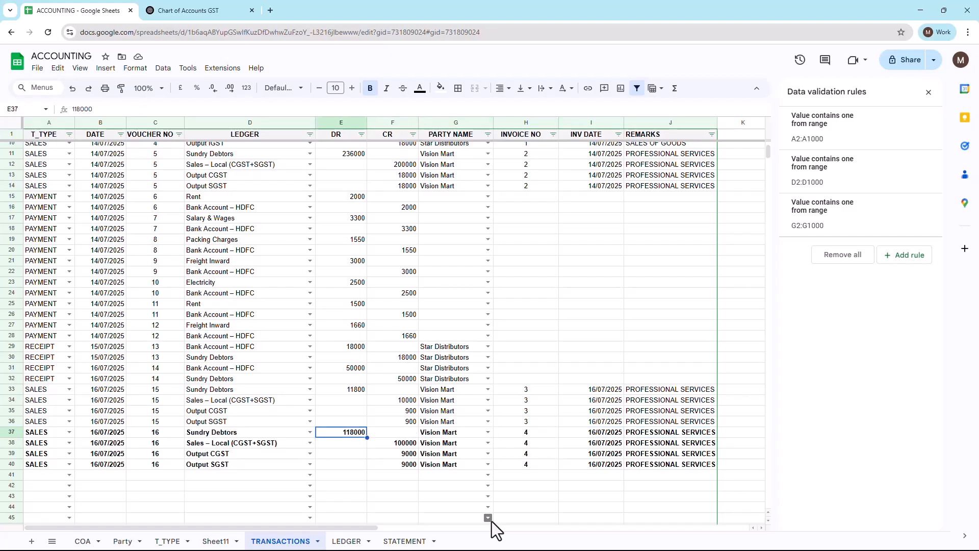
drag(407, 442, 406, 465)
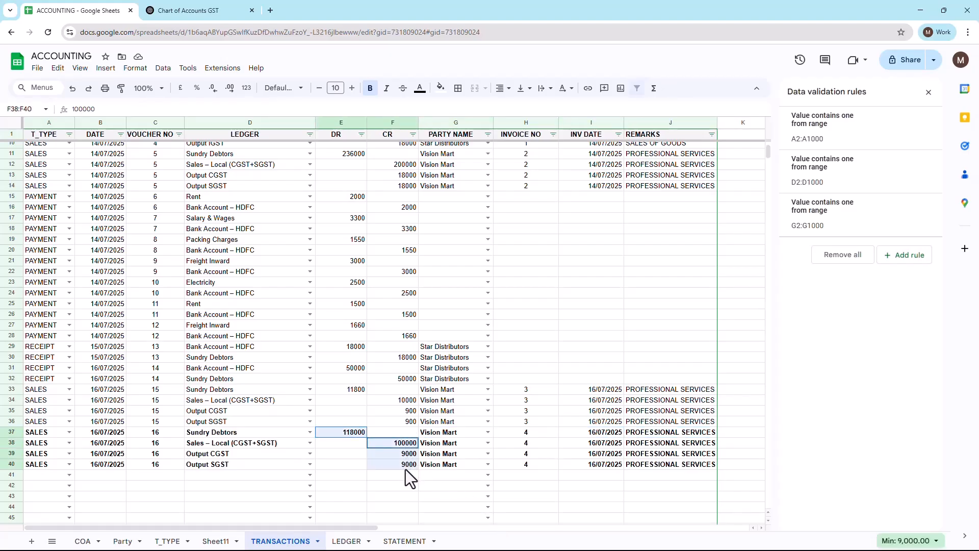
click(538, 474)
key(Up)
key(Left)
key(Left)
key(Left)
key(Left)
key(Left)
key(Left)
key(Left)
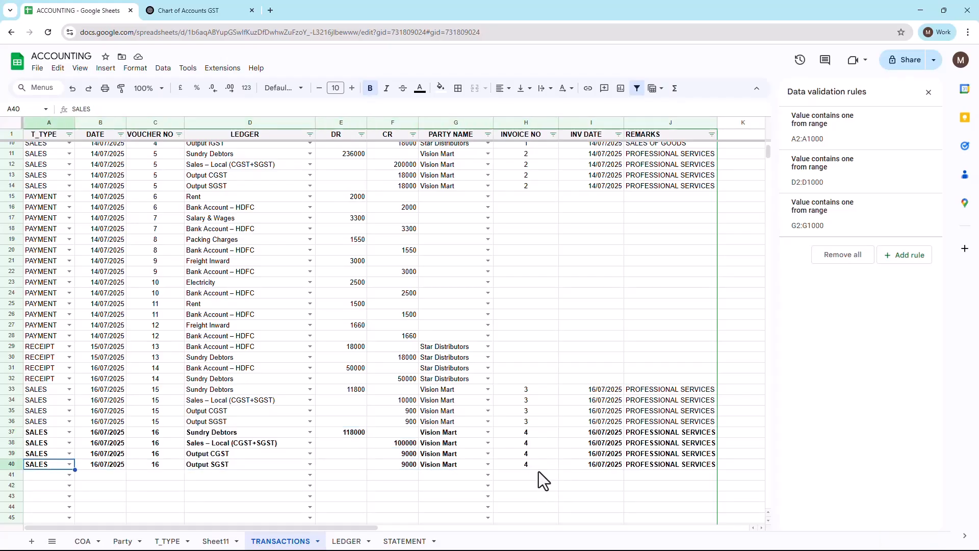
Step: Set the ledger selector in cell C1 of the LEDGER sheet to Rent
click(349, 542)
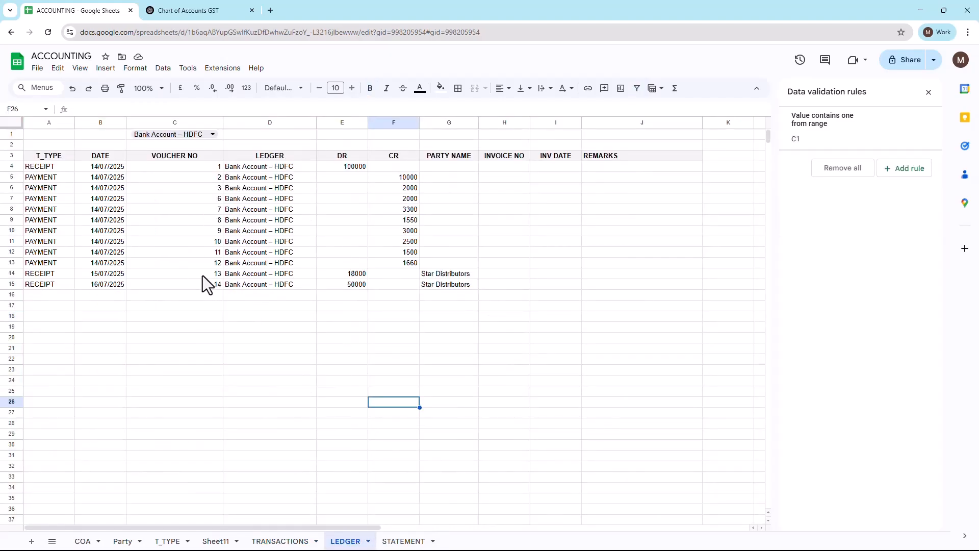
click(212, 135)
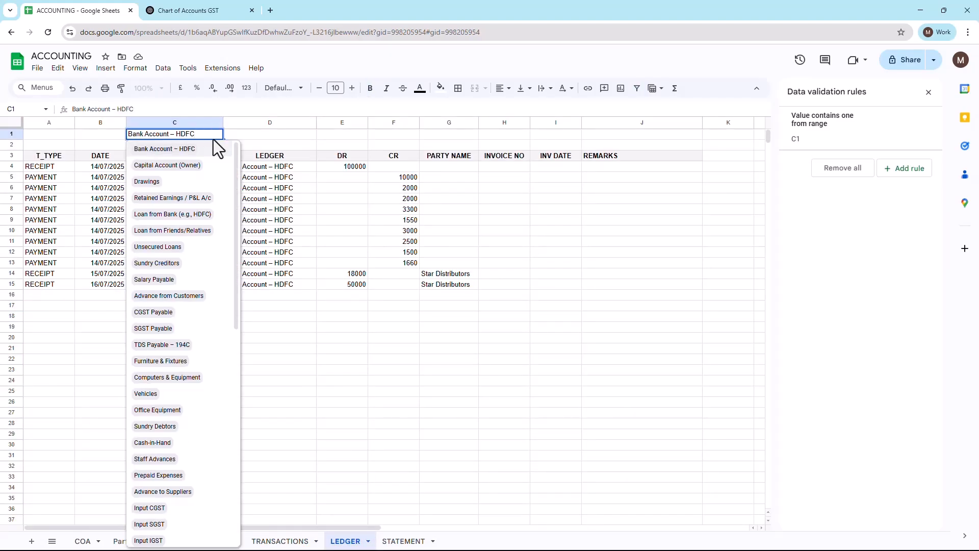
key(ctrl+a)
text(REN)
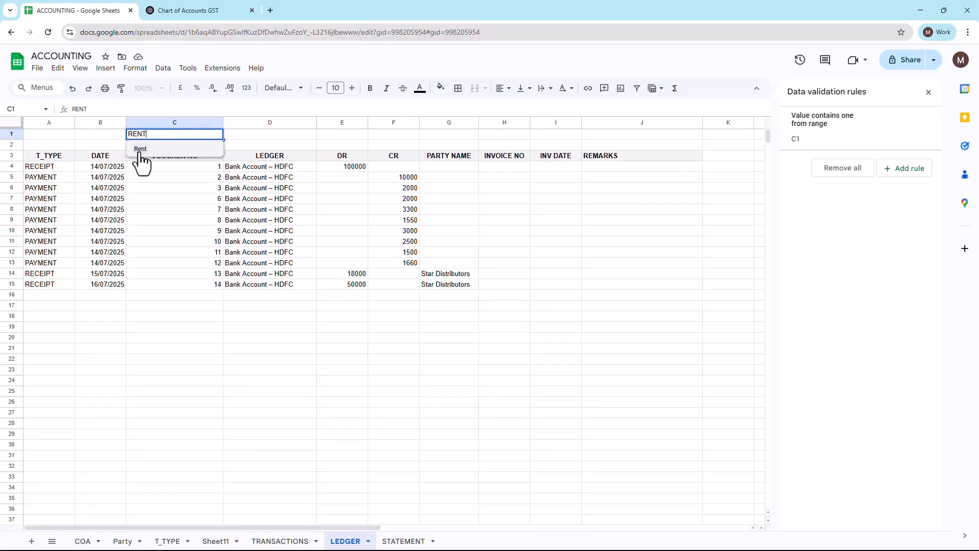
click(139, 149)
click(118, 283)
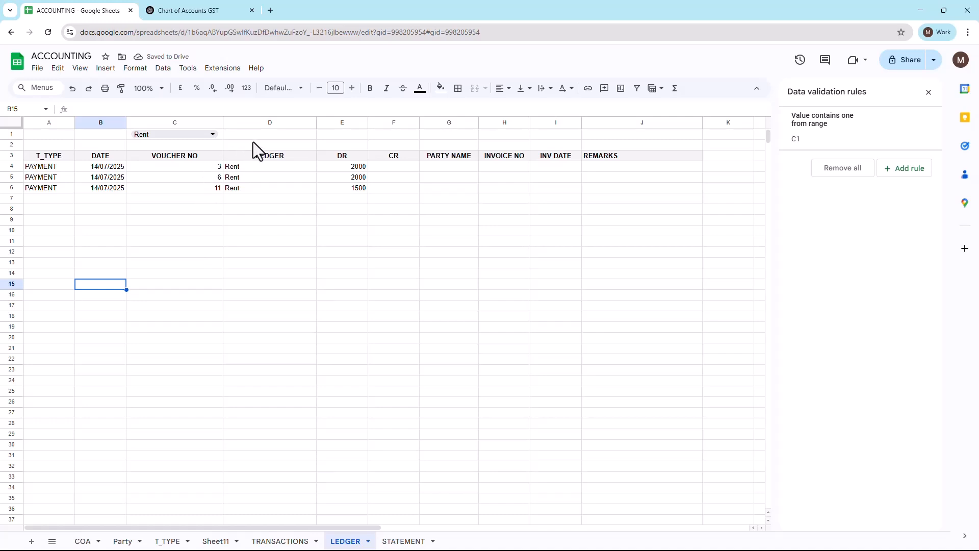
Step: Copy the ledger selector and header rows, A1:J3, from the LEDGER sheet into a new blank sheet at A1
click(265, 132)
key(Left)
key(Left)
key(Left)
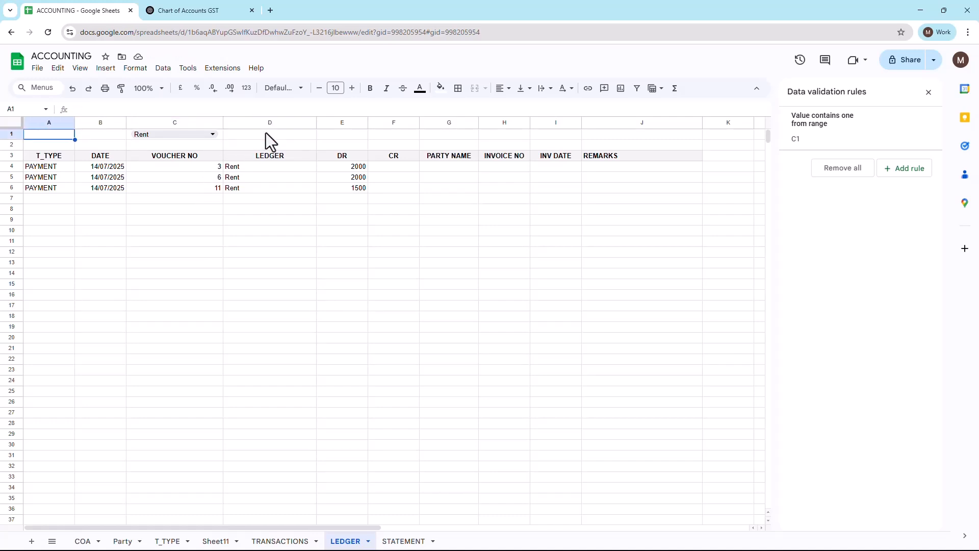
key(shift+Down)
key(shift+Down)
key(shift+Right)
key(shift+Right)
key(shift+Right)
key(shift+Right)
key(shift+Right)
key(shift+Right)
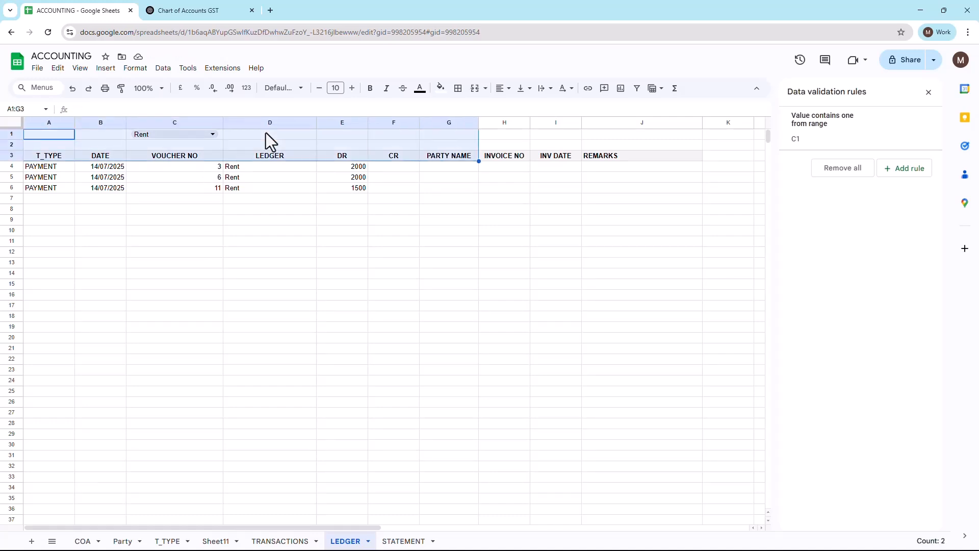
key(shift+Right)
key(shift+Right)
key(shift+Right)
key(ctrl+c)
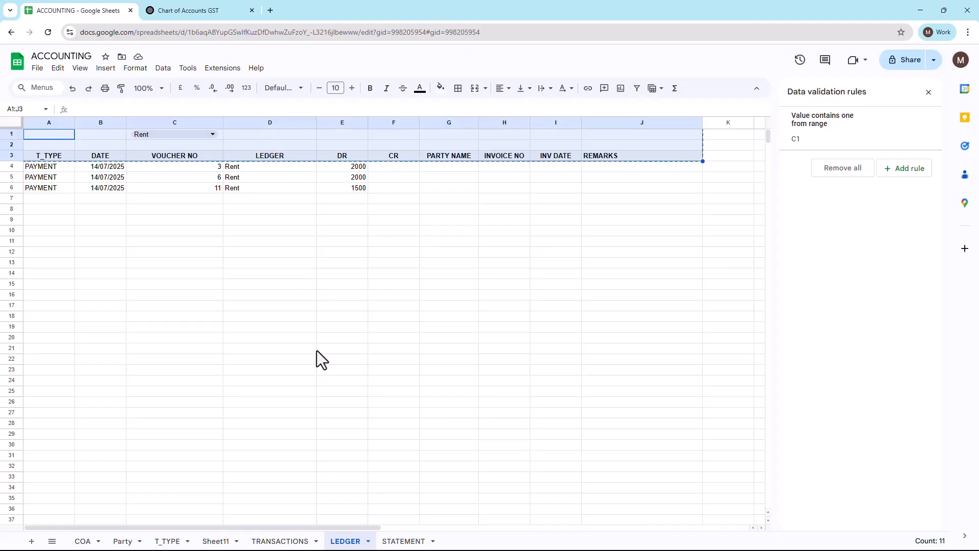
key(shift+F11)
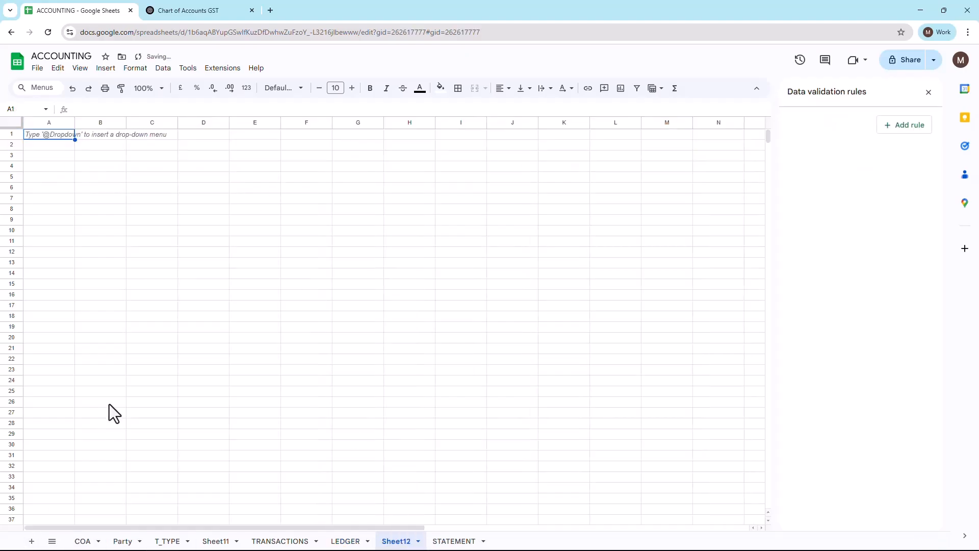
key(ctrl+v)
Step: Begin a FILTER formula in cell A4 of the new sheet, using TRANSACTIONS!A2:J as its range
key(Down)
key(Down)
key(Down)
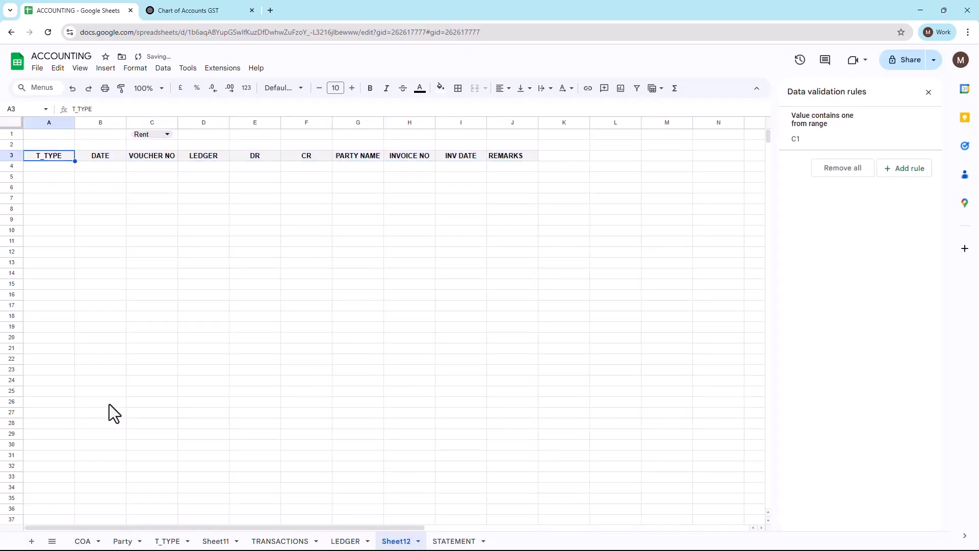
text(=FIL)
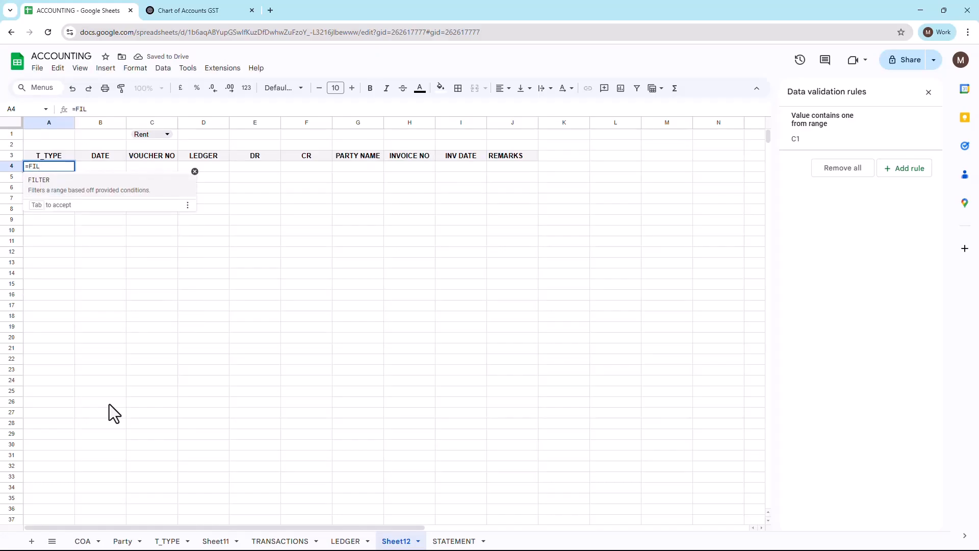
key(Tab)
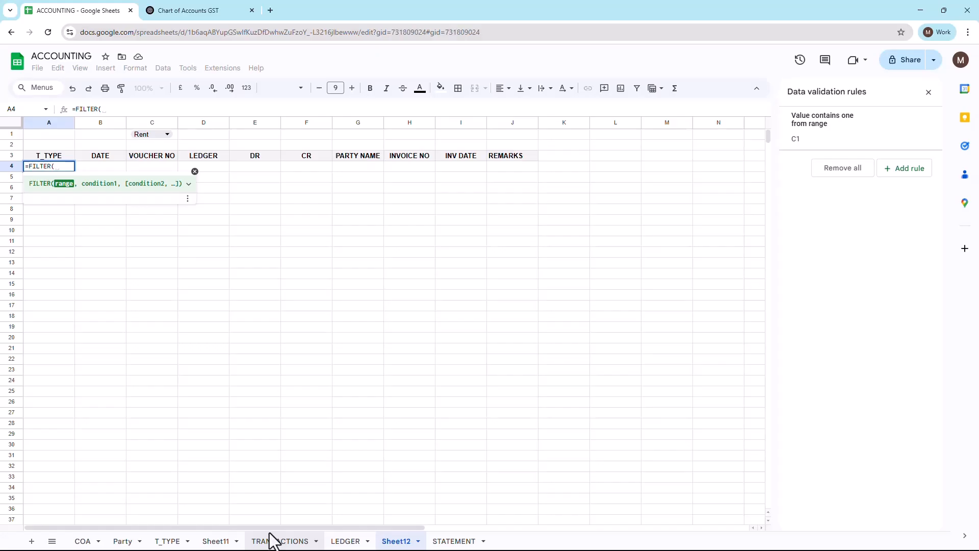
click(274, 541)
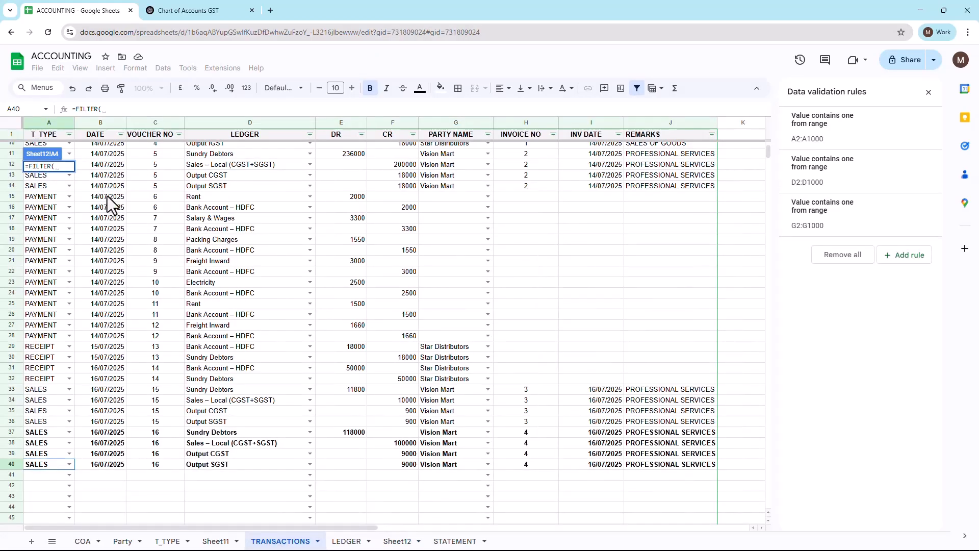
scroll(107, 197, up, 5)
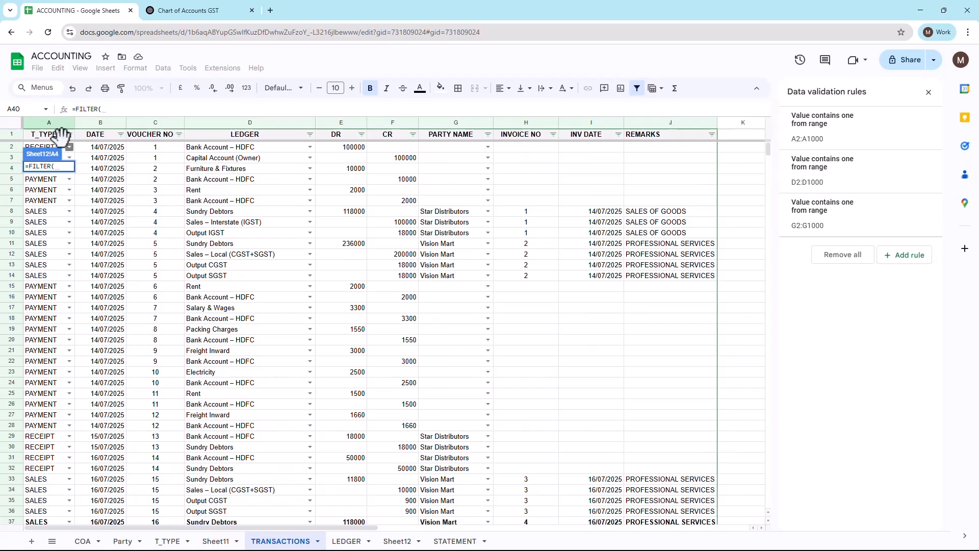
click(91, 148)
key(Left)
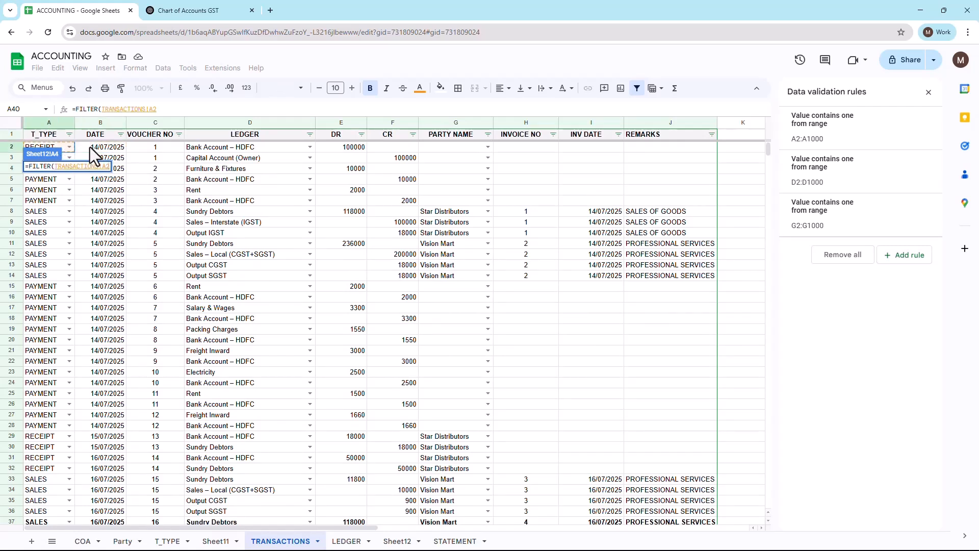
text(:)
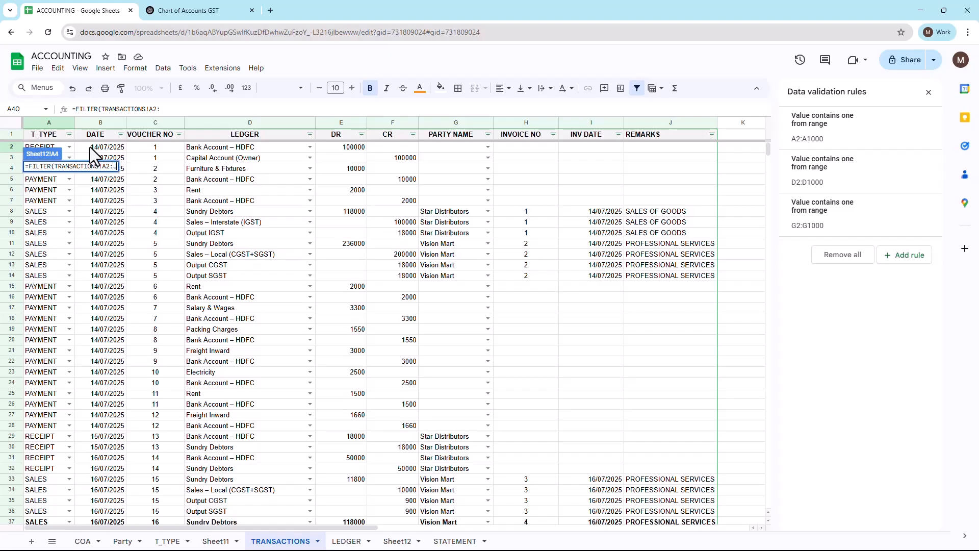
text(J,)
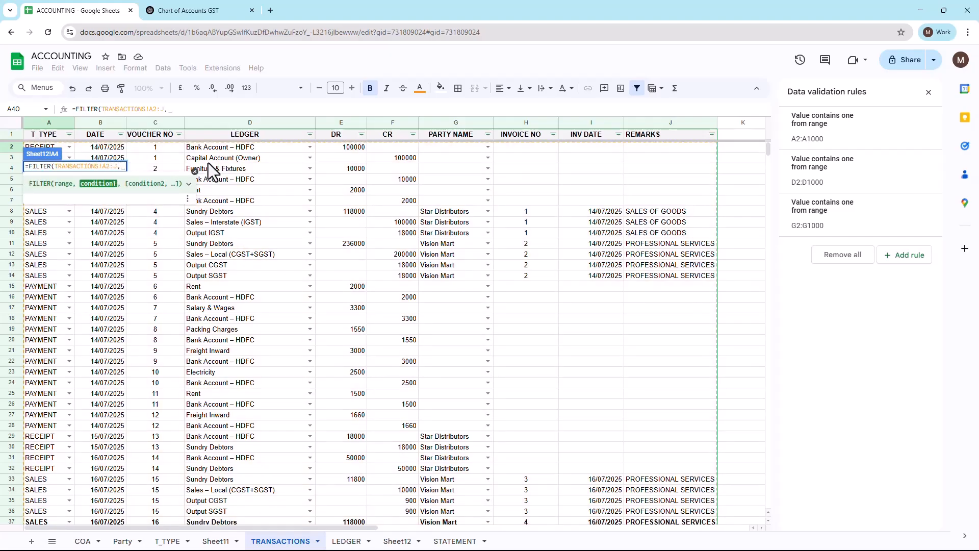
Step: Complete the FILTER formula with the condition TRANSACTIONS!D2:D=C1, referring to the new sheet's ledger selector
click(235, 146)
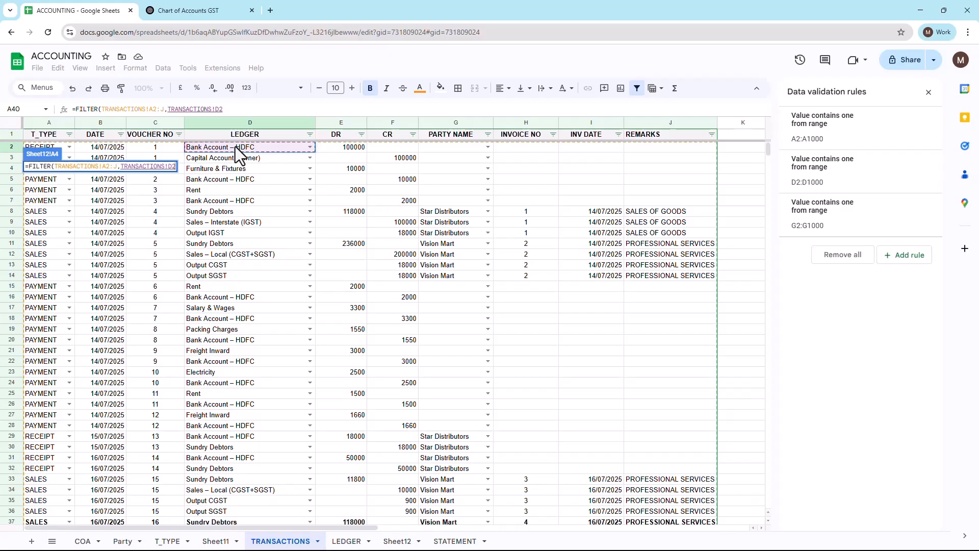
text(:D)
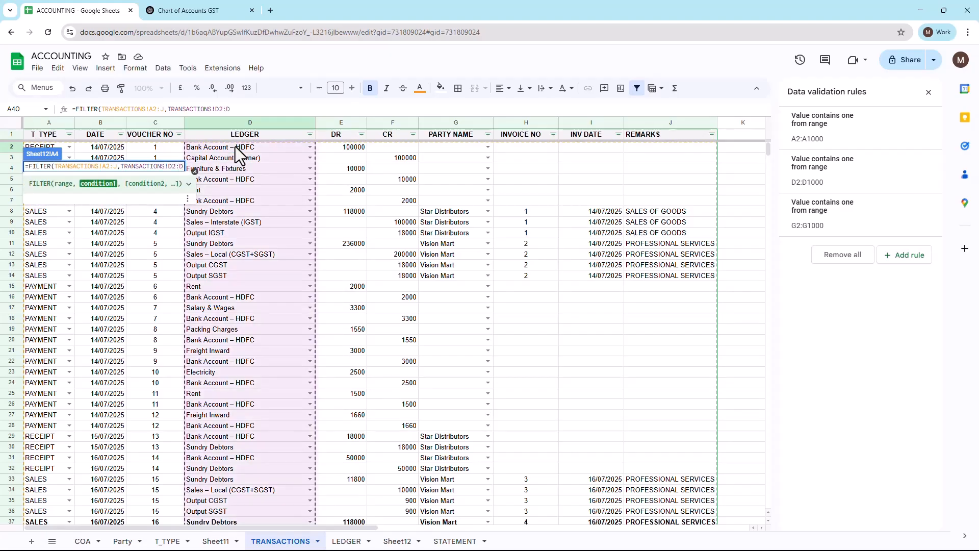
text(=)
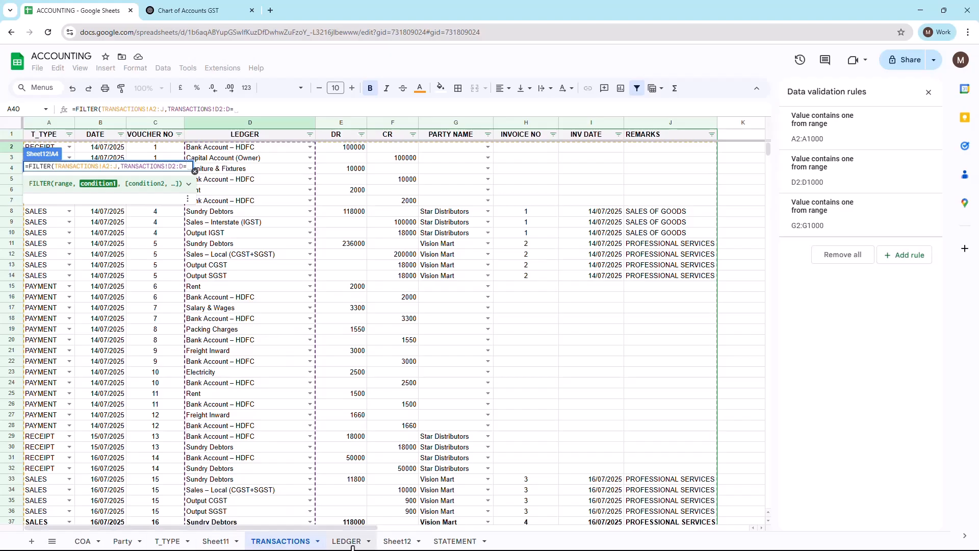
click(394, 541)
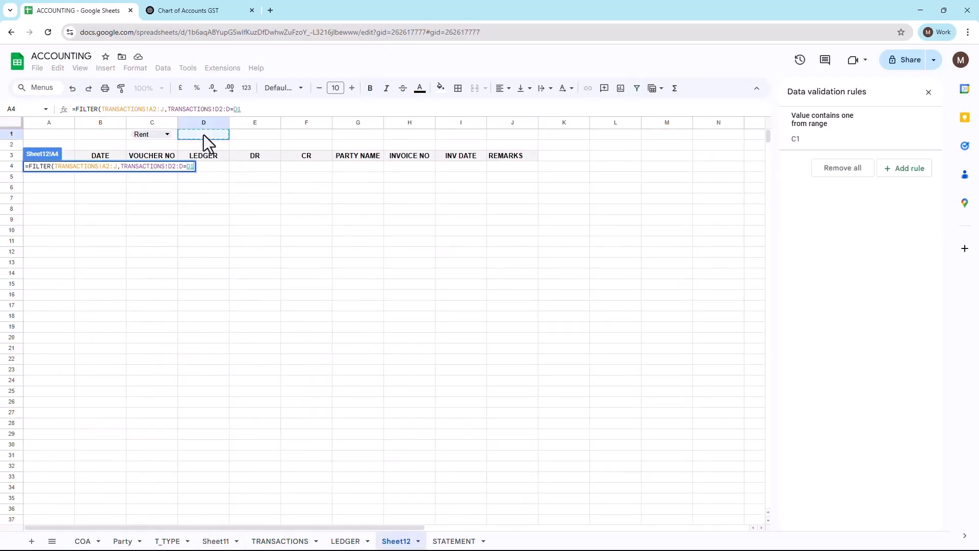
text(C1))
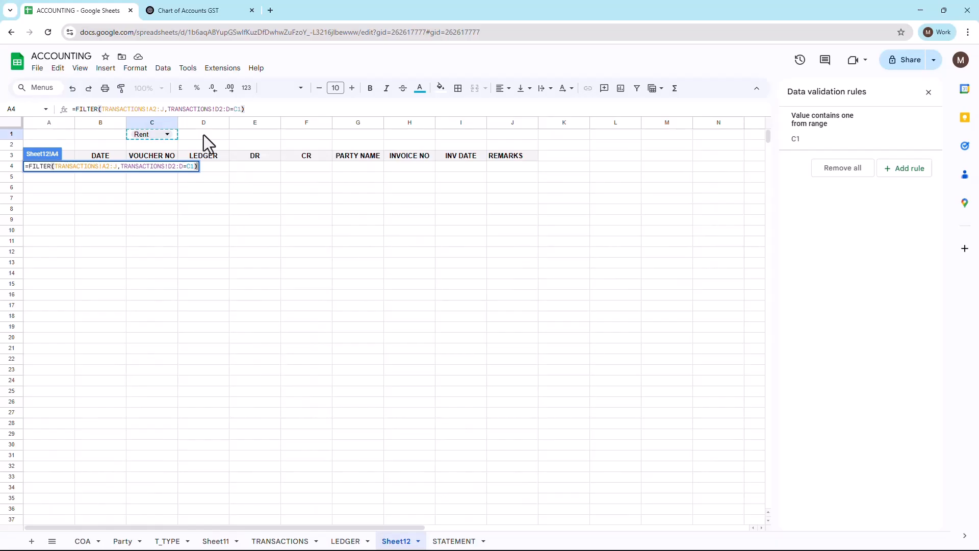
key(Return)
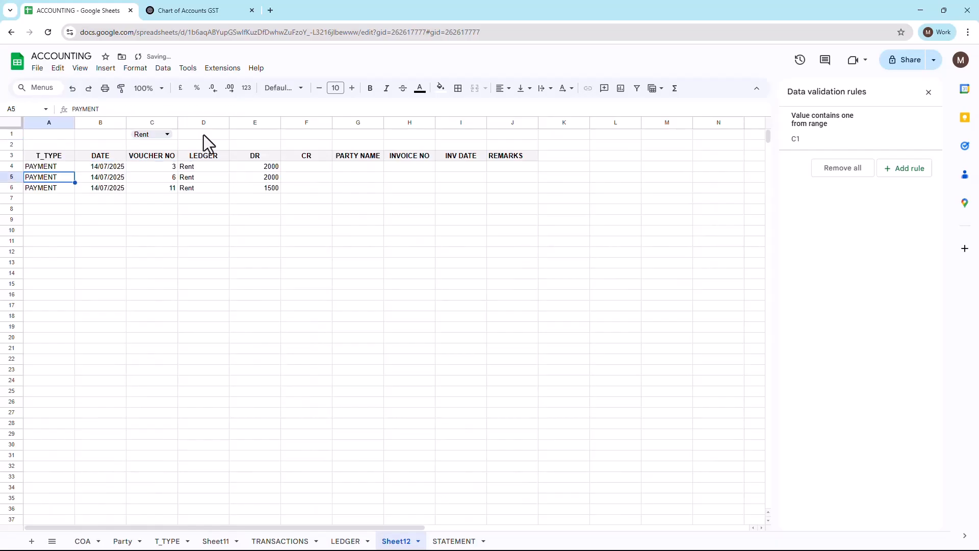
Step: Inspect the formula behind the second Ledger Name list, in cell A22 of the STATEMENT sheet
click(462, 541)
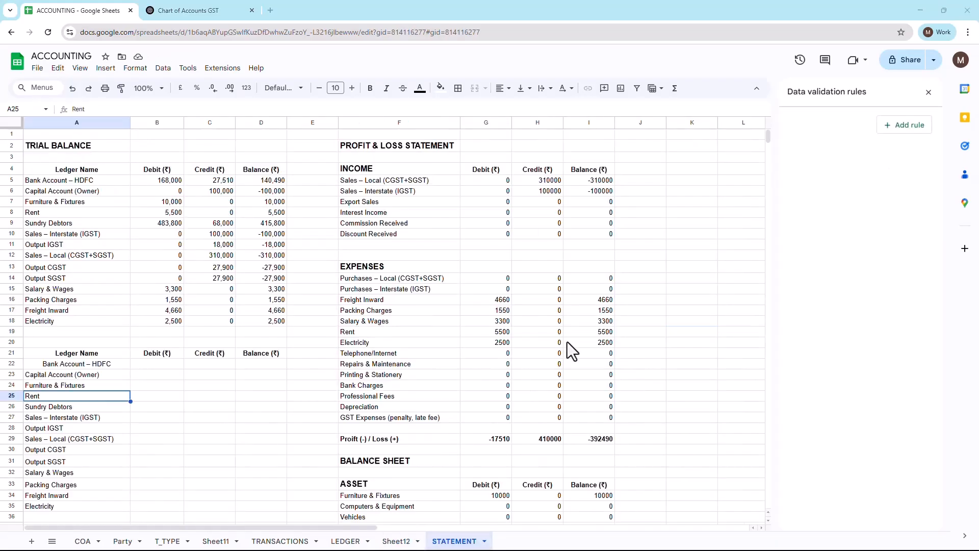
click(54, 357)
key(Down)
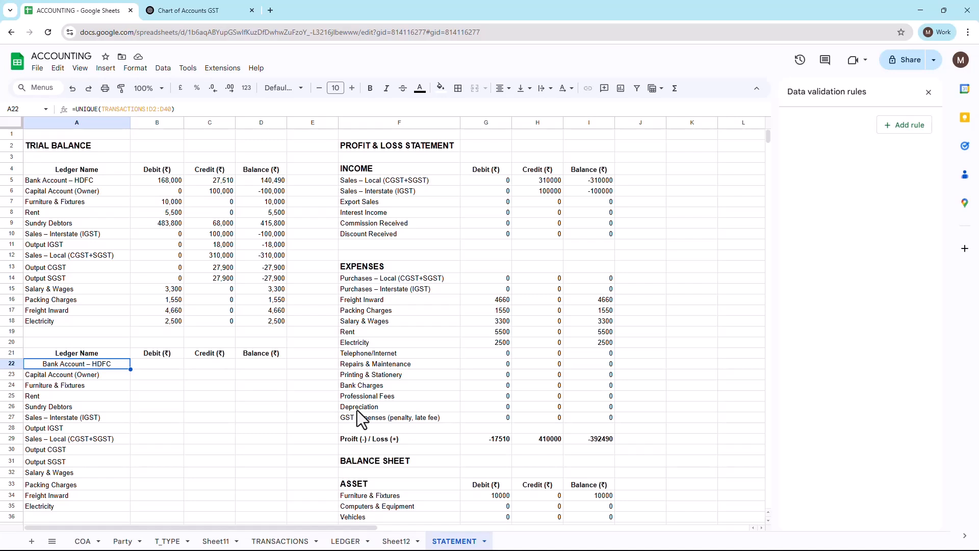
key(F2)
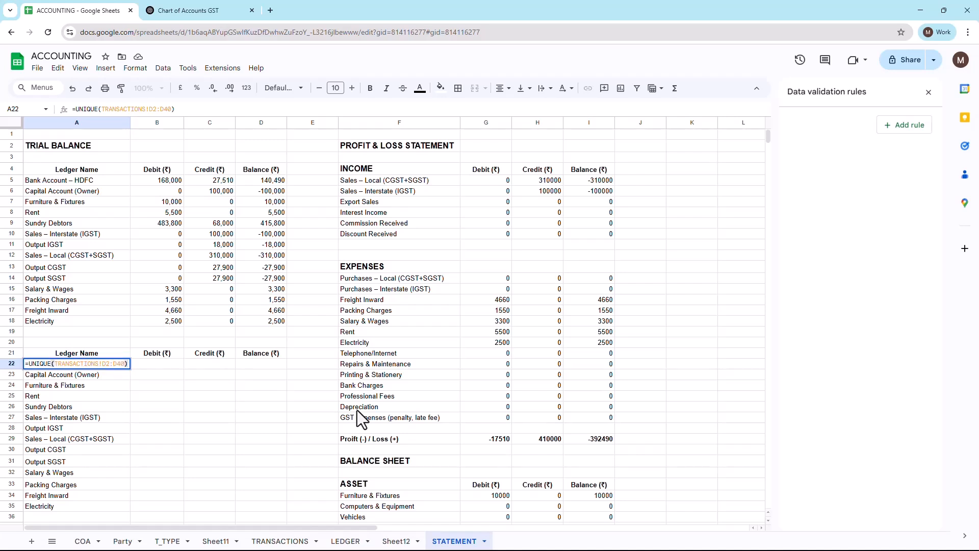
key(Escape)
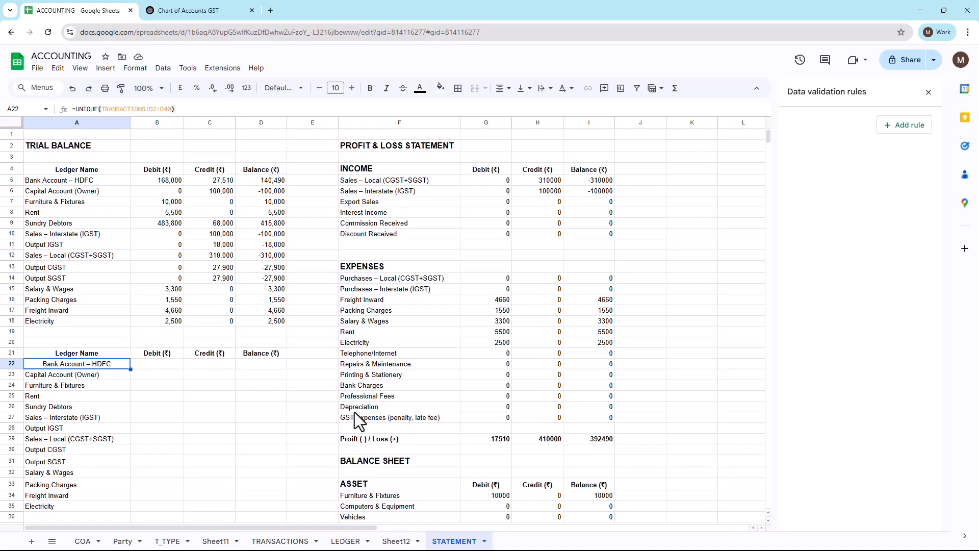
key(F2)
key(Escape)
Step: Replace the second Ledger Name list's formula in cell A22 with =UNIQUE(TRANSACTIONS!D2:D)
key(Delete)
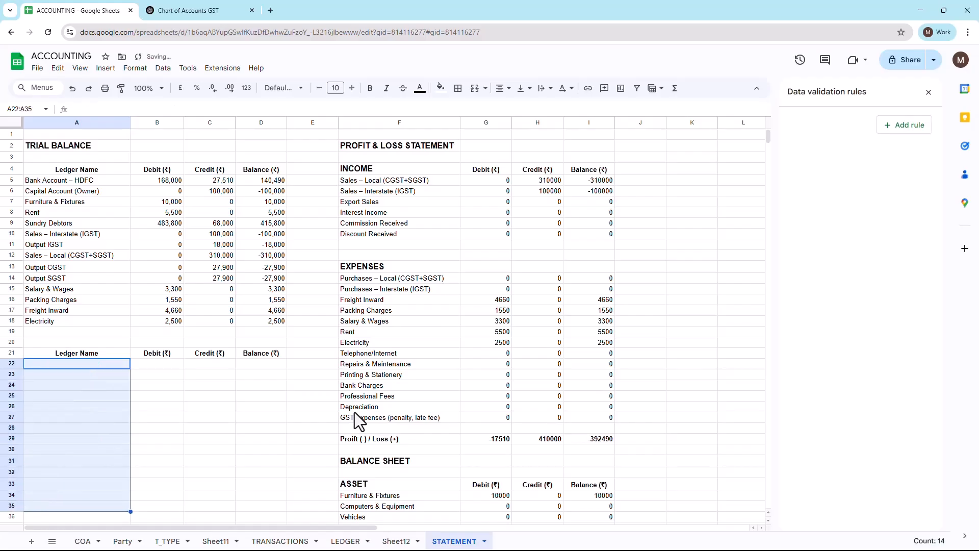
text(=UNI)
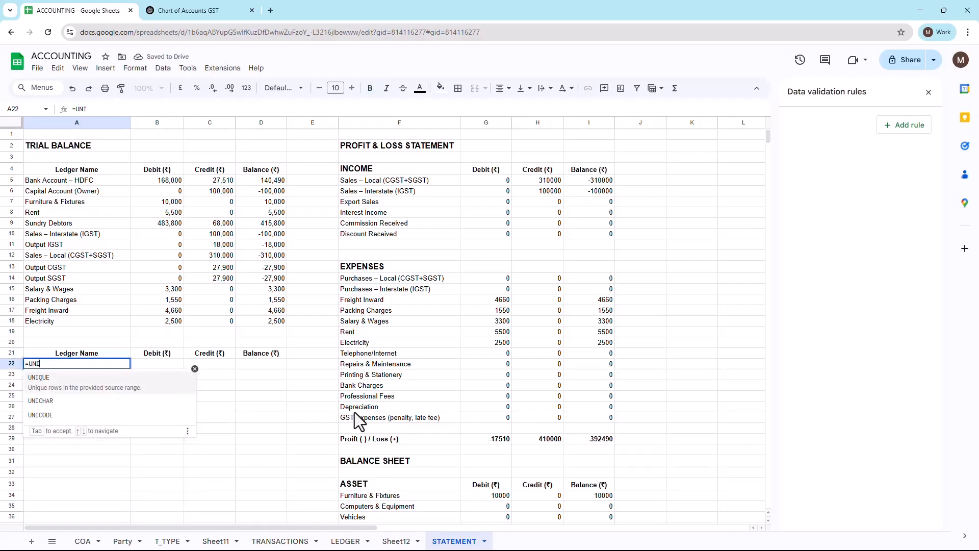
key(Tab)
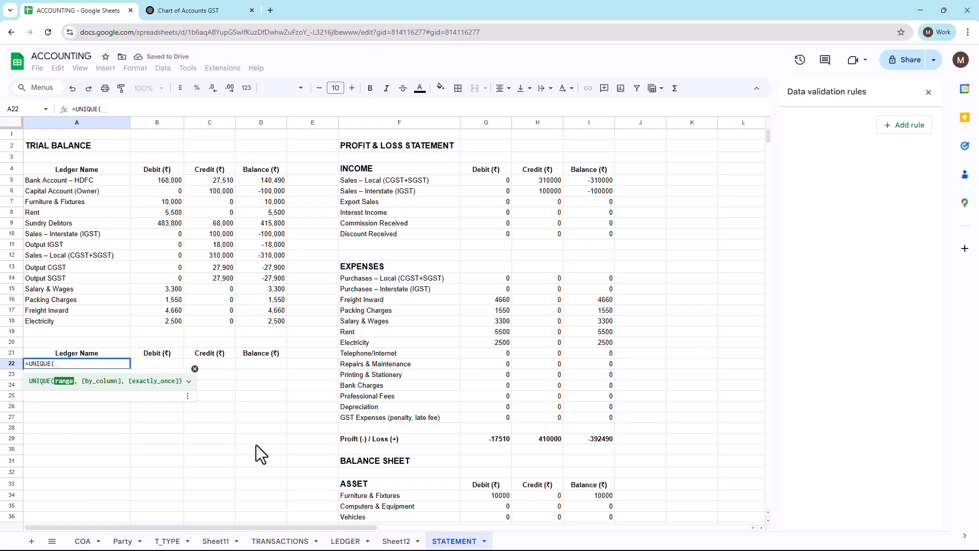
click(277, 542)
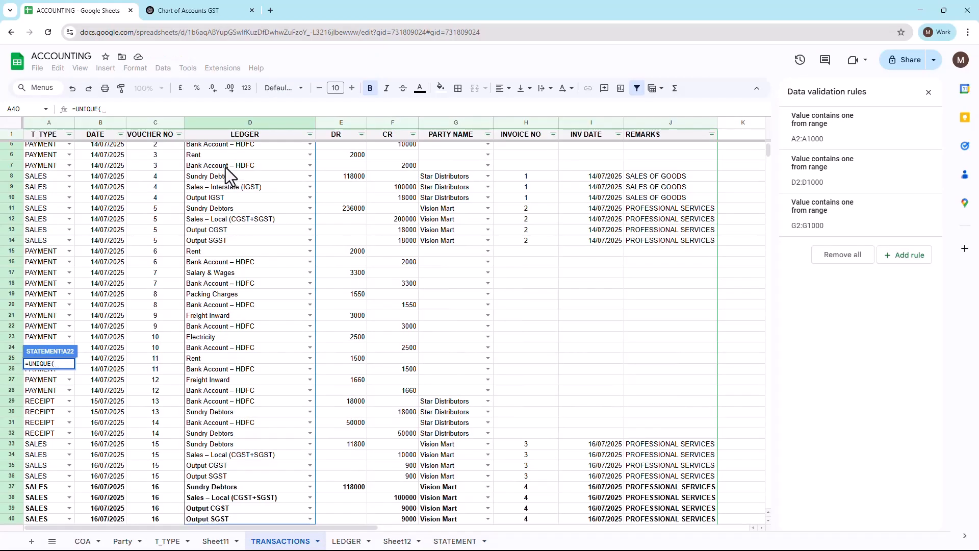
scroll(229, 172, down, 4)
scroll(229, 174, up, 4)
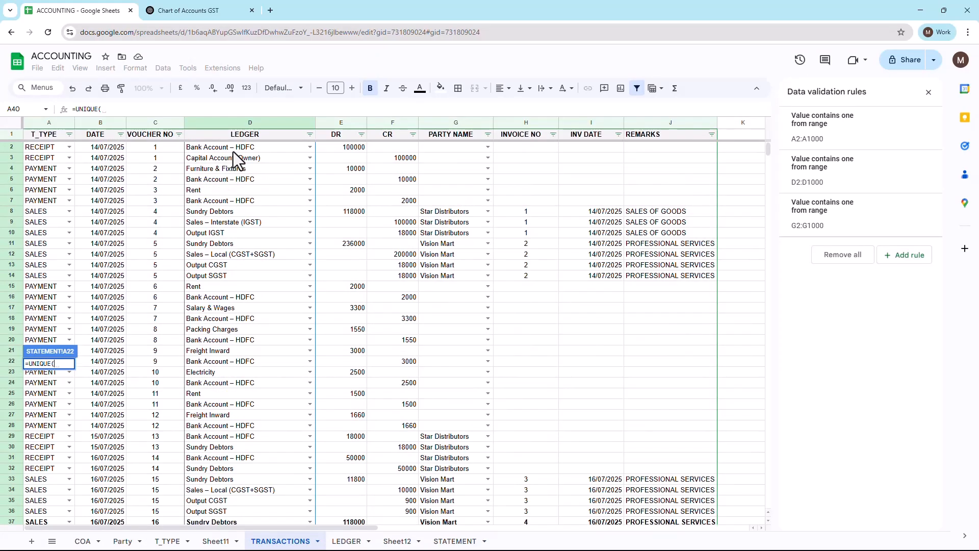
click(234, 148)
key(ctrl+shift+Down)
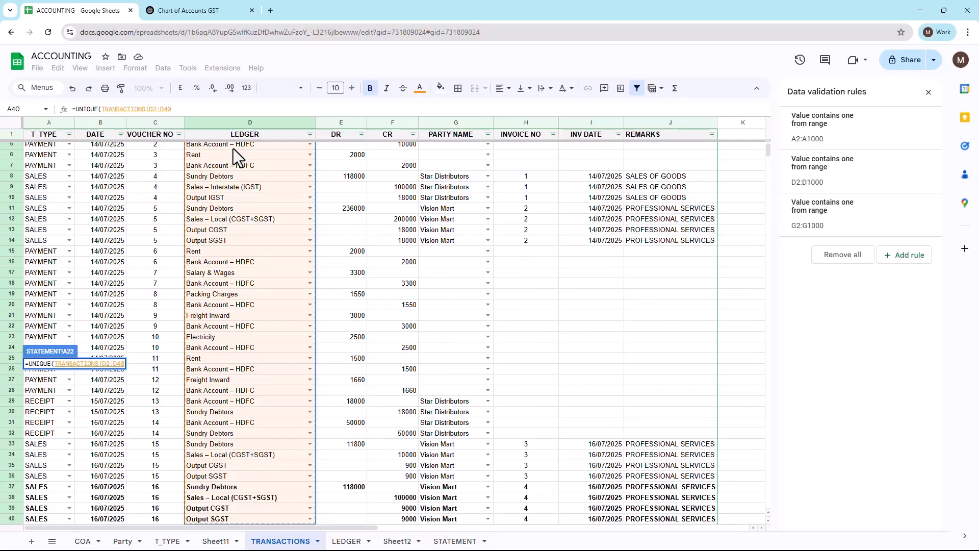
key(BackSpace)
key(BackSpace)
text())
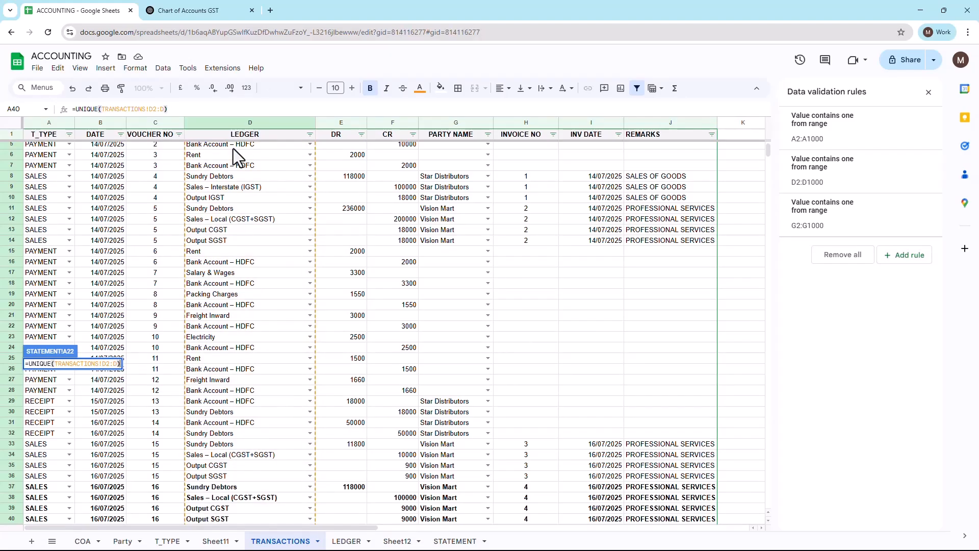
key(Tab)
Step: Begin a SUMIF formula in cell B22 of the second Debit column, using TRANSACTIONS!D2:D as its range
text(=SU)
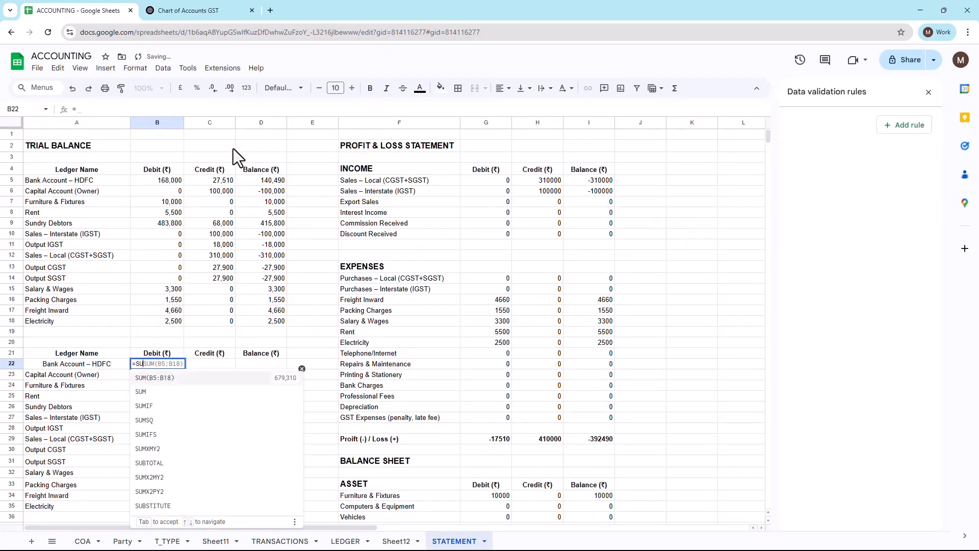
text(MIF()
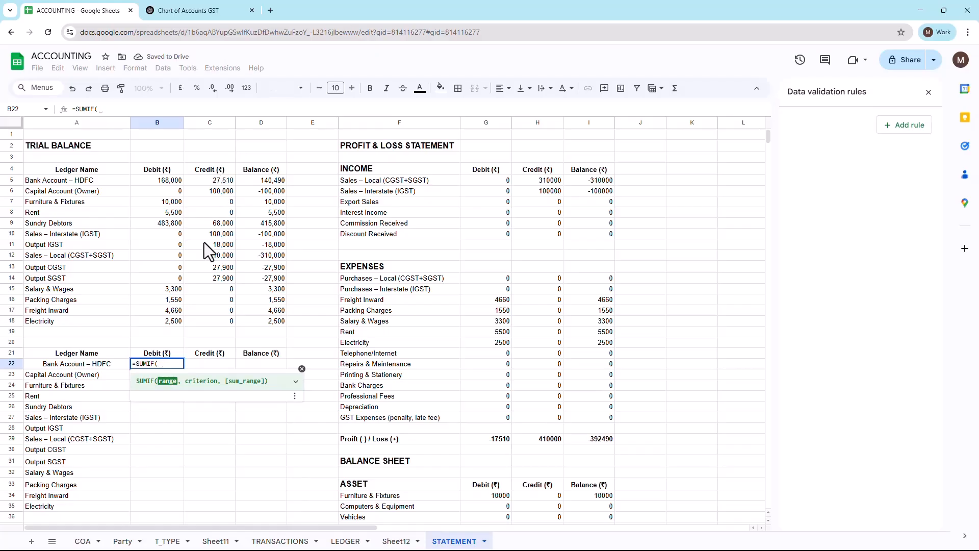
click(282, 541)
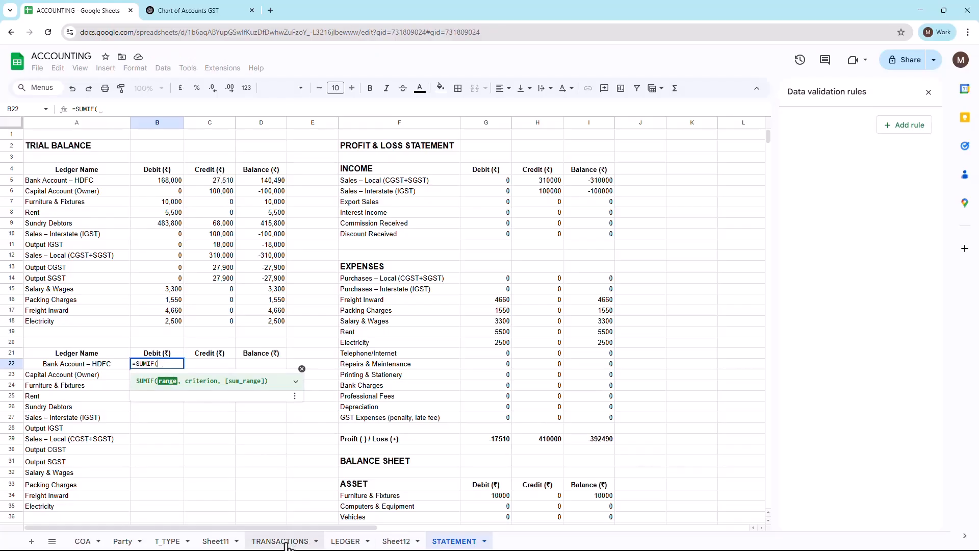
scroll(258, 207, up, 3)
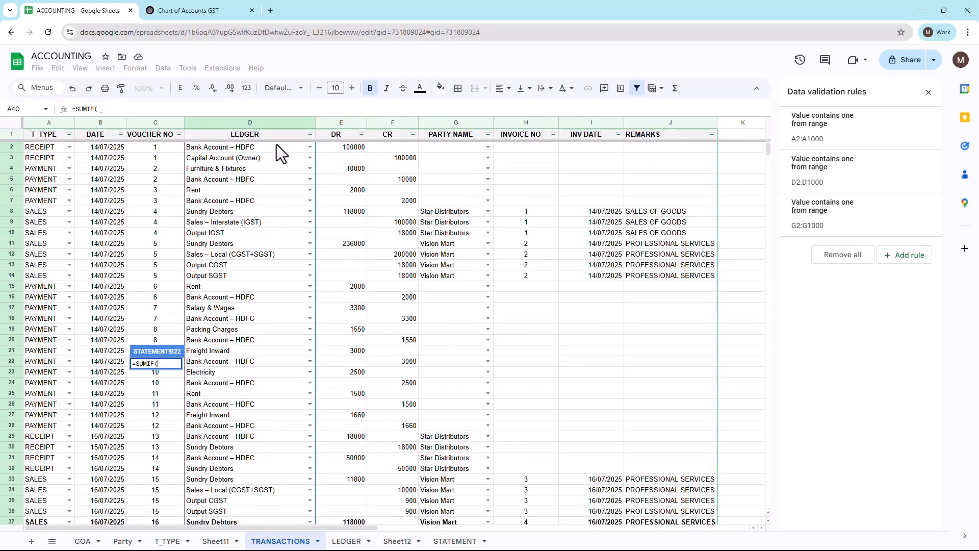
click(277, 144)
key(ctrl+shift+Down)
key(BackSpace)
key(BackSpace)
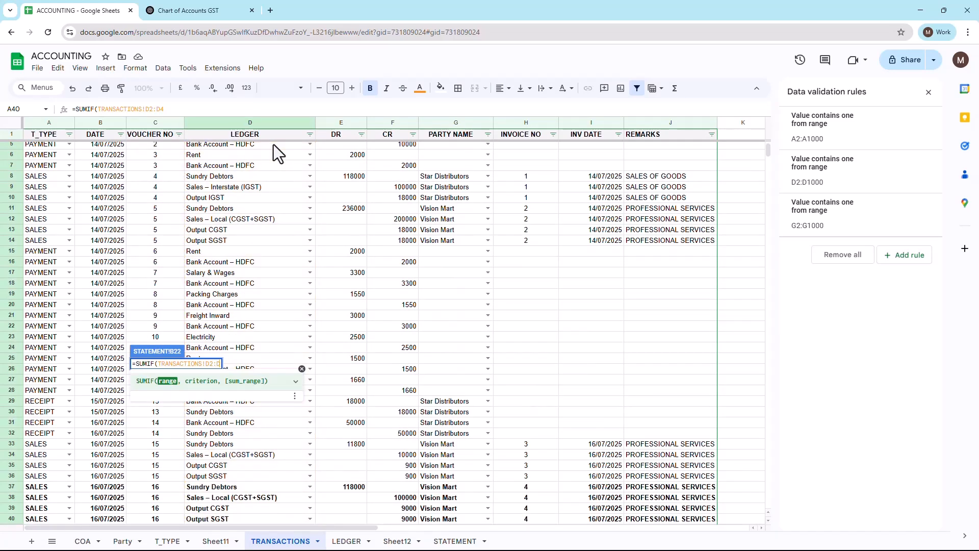
text(,)
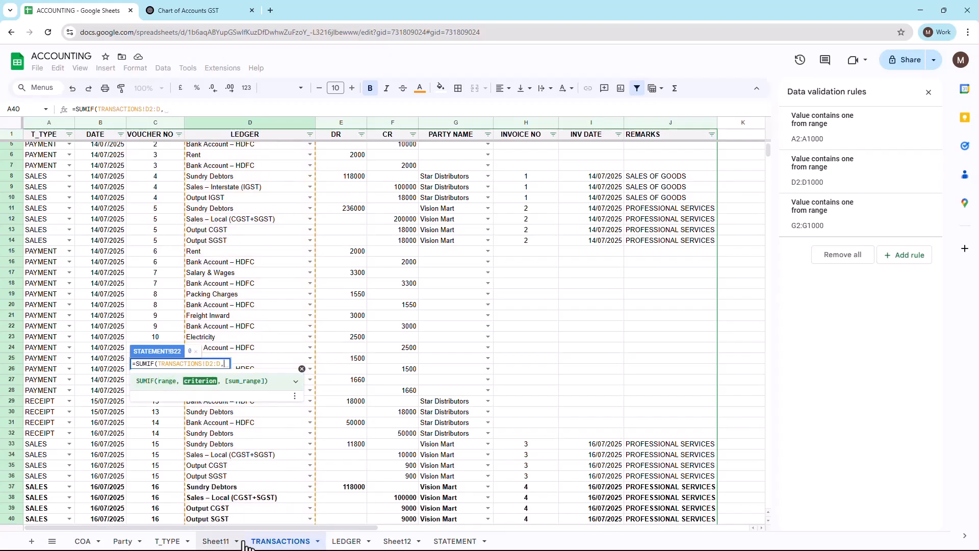
Step: Complete the SUMIF formula with STATEMENT cell A22 as the criterion and TRANSACTIONS!E2:E as the sum range
click(448, 544)
click(69, 366)
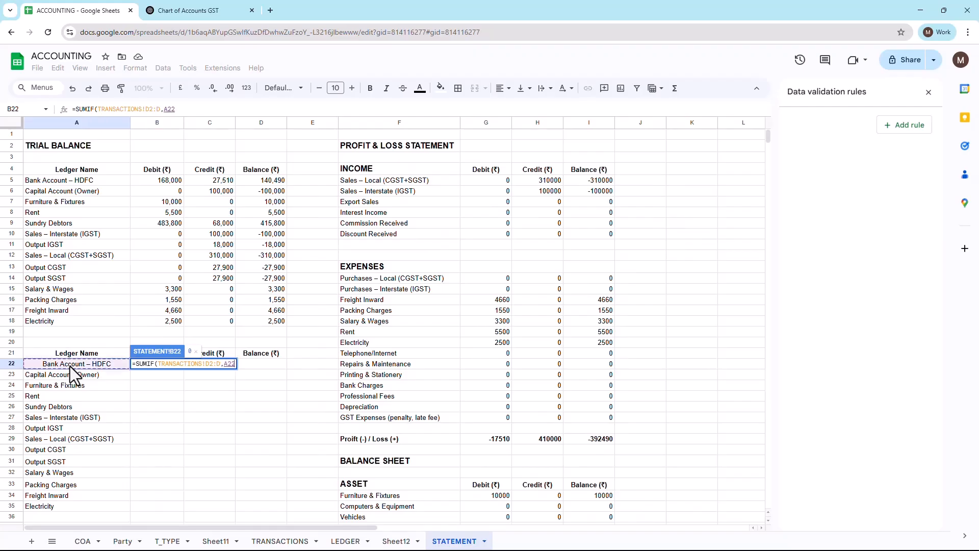
text(,)
click(286, 543)
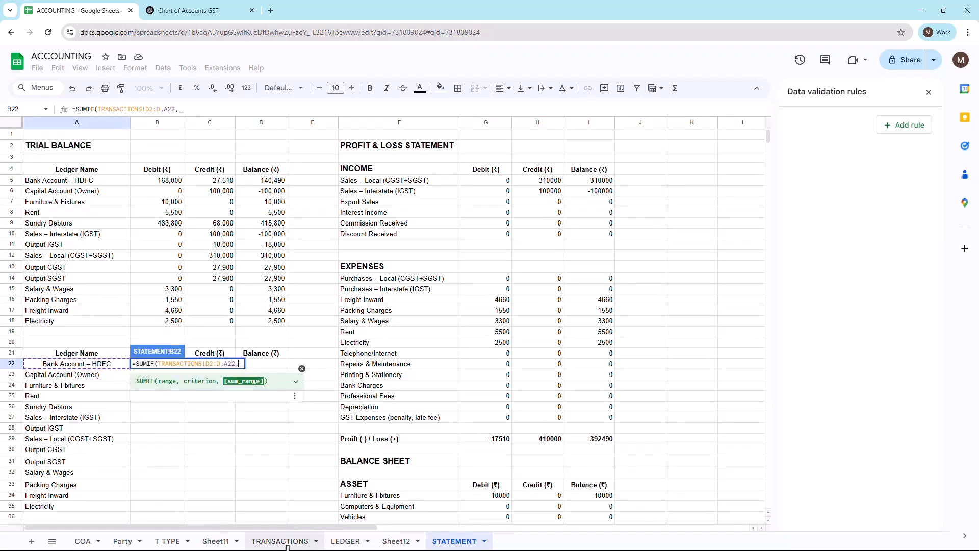
scroll(387, 164, up, 3)
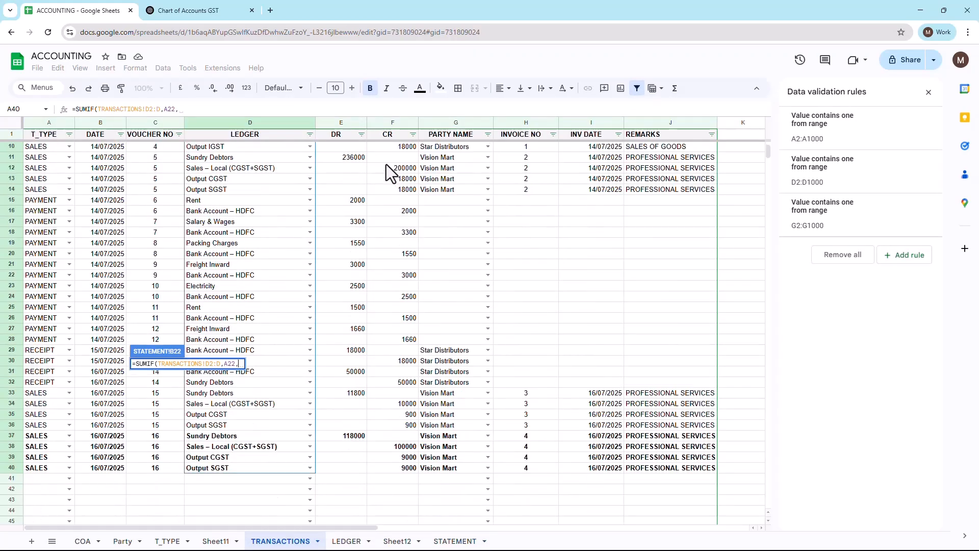
click(360, 148)
key(shift+Down)
key(shift+Down)
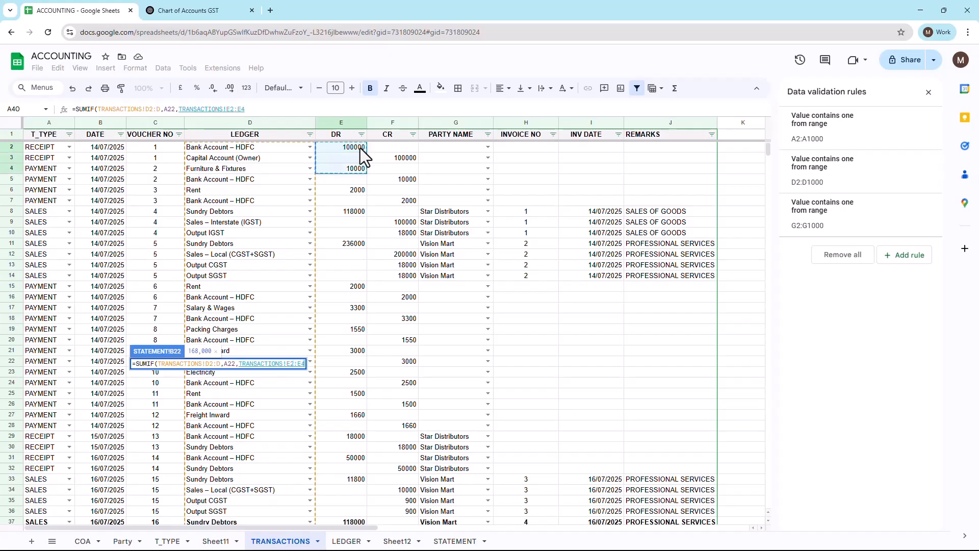
key(BackSpace)
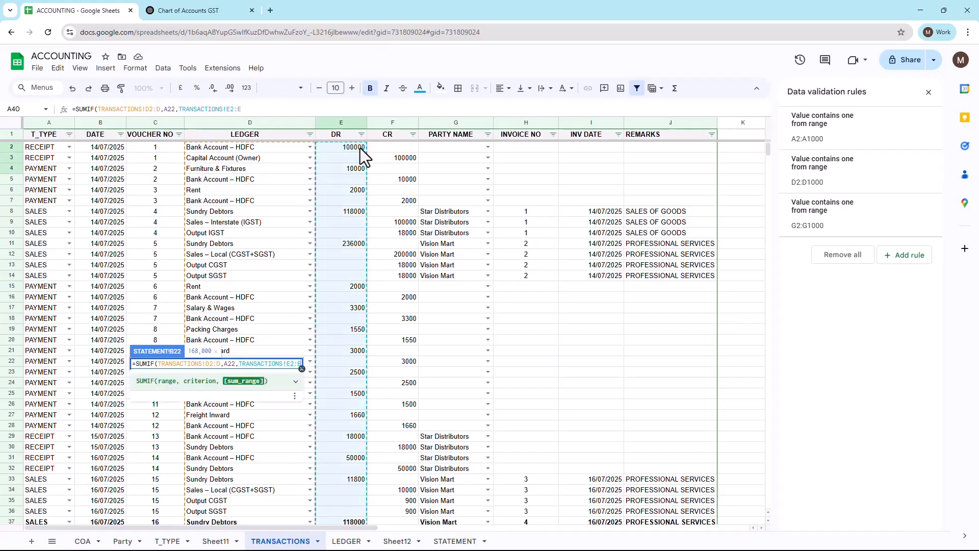
key(Return)
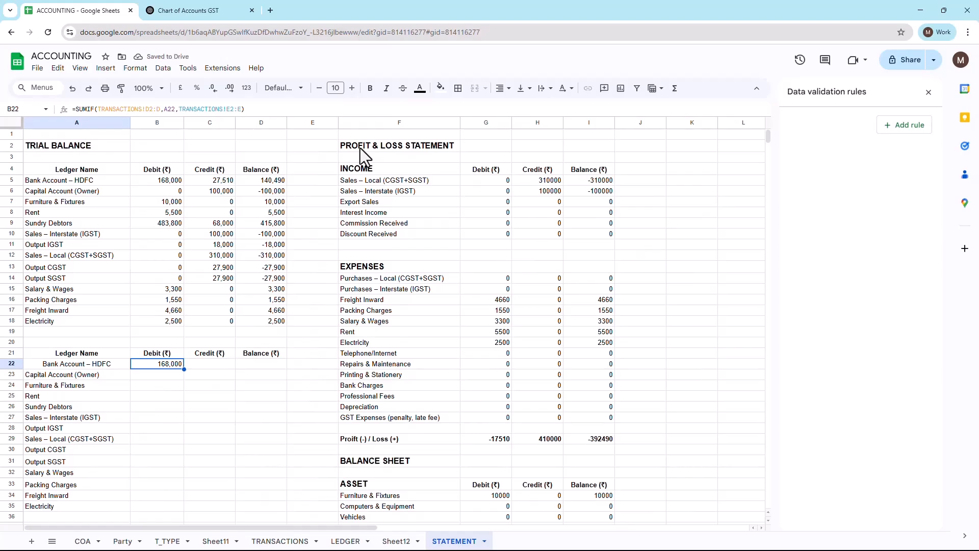
Step: Copy the full SUMIF formula text from B22 into the Credit cell C22
key(F2)
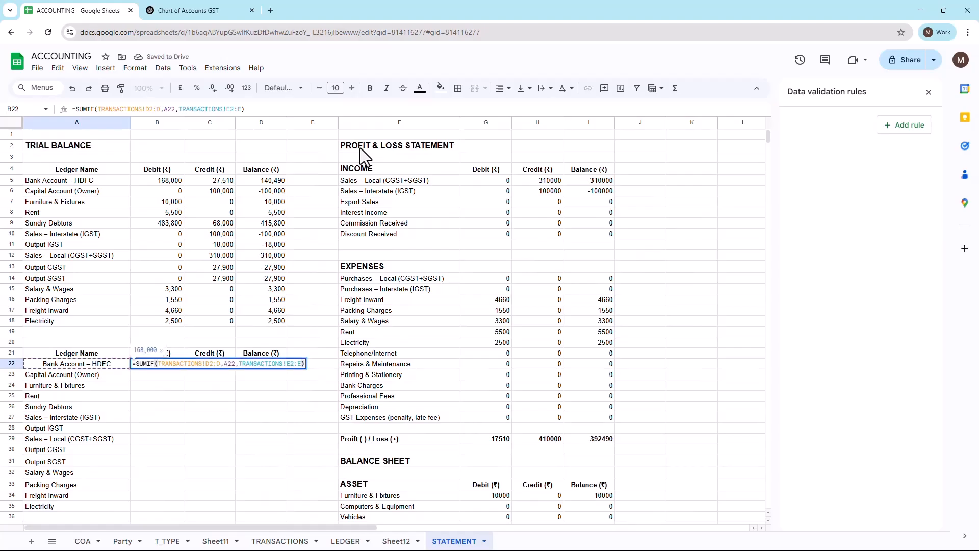
key(shift+Left)
key(shift+Left)
key(shift+Left)
key(shift+Left)
key(shift+Left)
key(shift+Left)
key(shift+Left)
key(shift+Left)
key(shift+Left)
key(shift+Left)
key(shift+Left)
key(shift+Left)
key(shift+Left)
key(shift+Left)
key(shift+Left)
key(shift+Left)
key(shift+Left)
key(shift+Left)
key(shift+Left)
key(shift+Left)
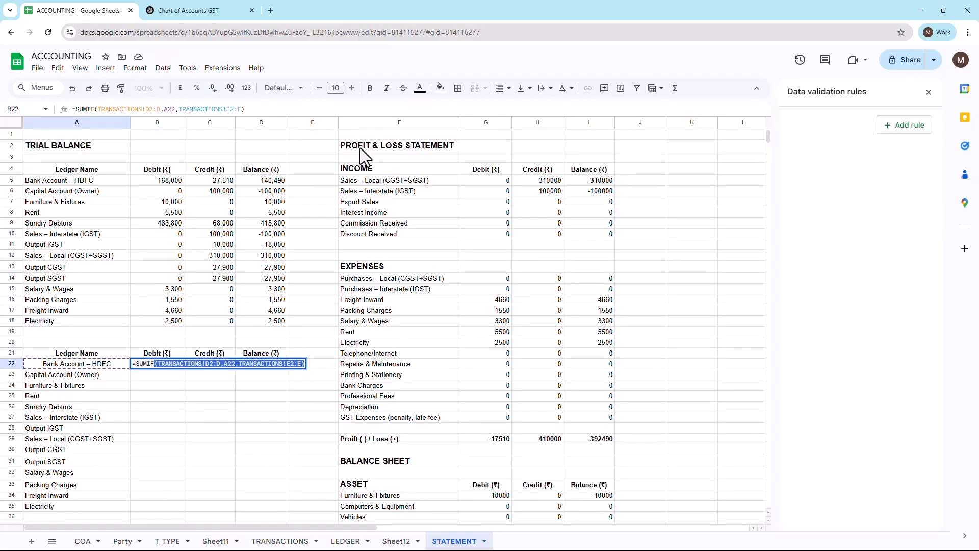
key(Tab)
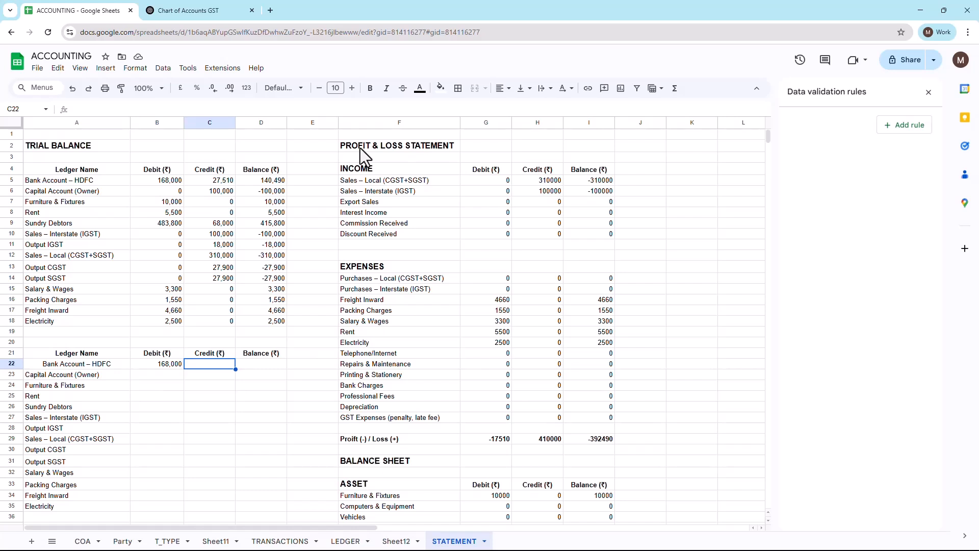
key(ctrl+v)
Step: Change the sum range of the SUMIF formula in C22 to TRANSACTIONS!F2:F
key(F2)
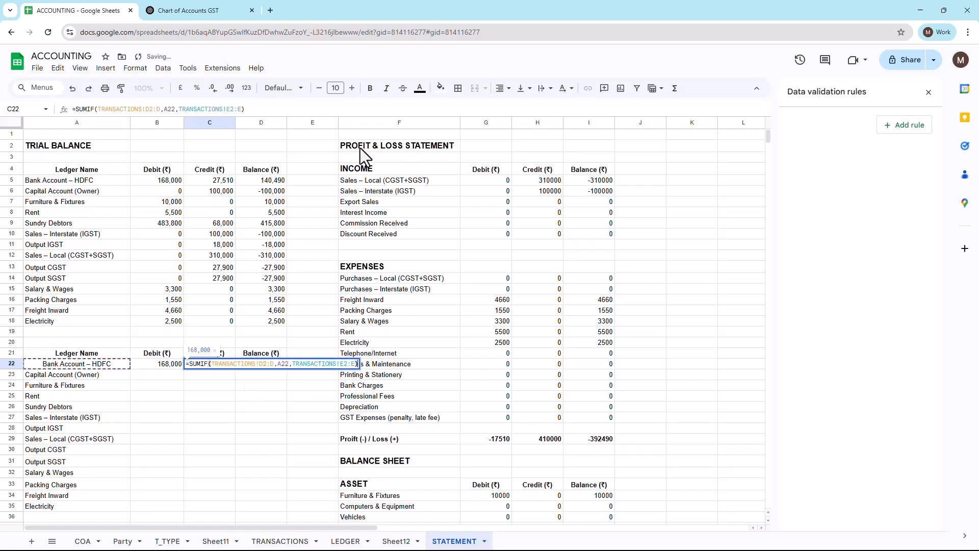
key(Left)
key(Left)
key(Left)
key(BackSpace)
text(F)
key(Right)
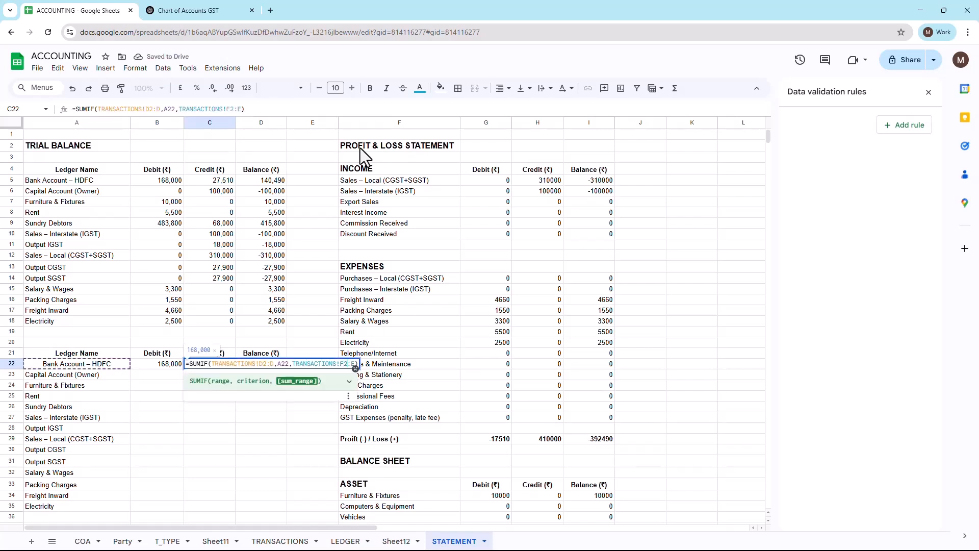
key(shift+Tab)
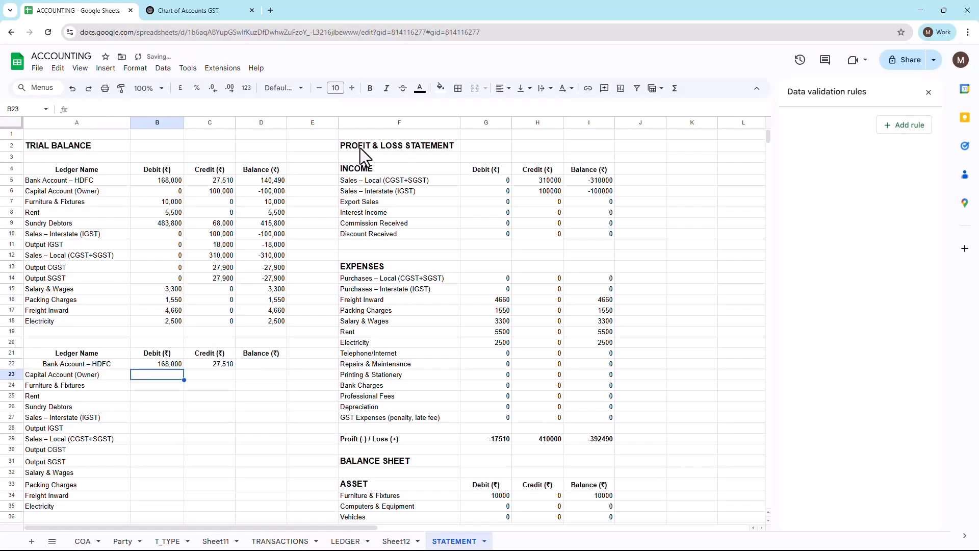
Step: Copy the Debit and Credit formulas in B22:C22 down to B23:C35 for the remaining ledgers
key(shift+Right)
key(shift+Left)
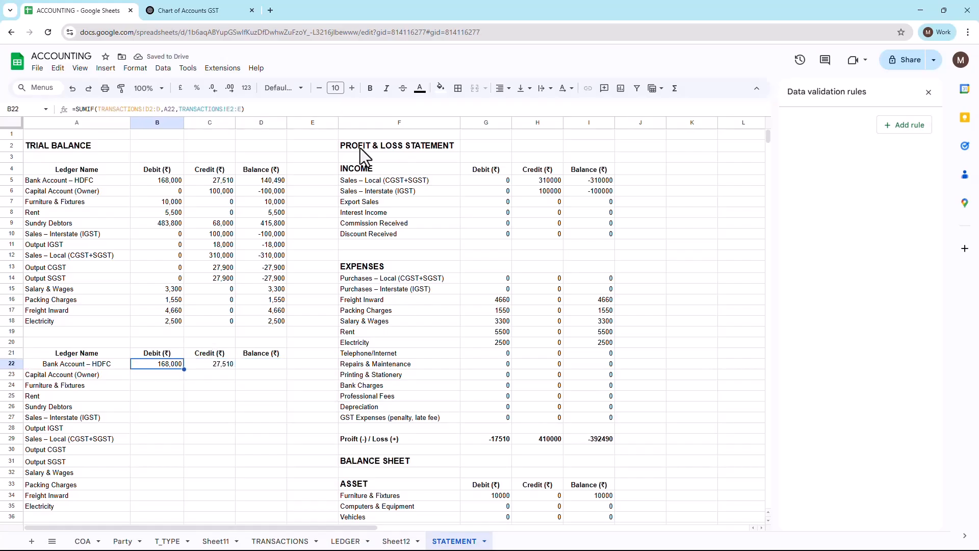
key(shift+Right)
key(ctrl+c)
key(Down)
key(shift+Right)
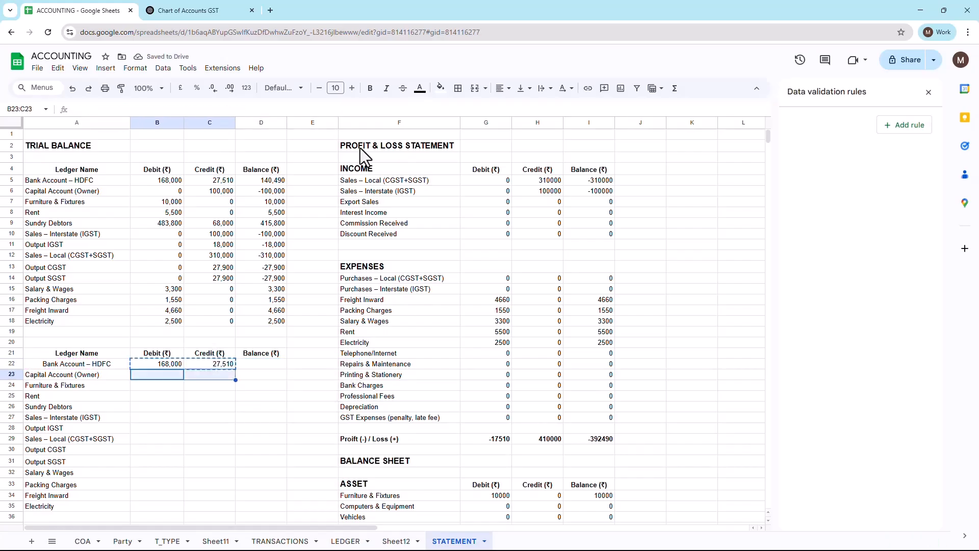
key(shift+Down)
key(shift+Down)
key(shift+Down)
key(shift+Down)
key(shift+Down)
key(shift+Down)
key(shift+Down)
key(shift+Down)
key(shift+Down)
key(shift+Down)
key(shift+Down)
key(shift+Down)
key(shift+Down)
key(shift+Down)
key(shift+Up)
key(shift+Up)
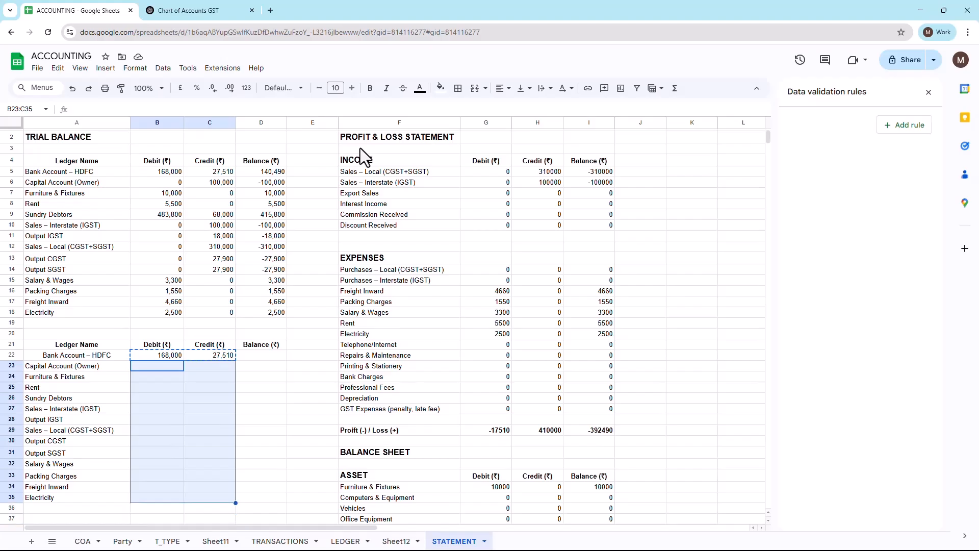
key(ctrl+v)
Step: Enter the formula =B22-C22 in Balance cell D22
key(Up)
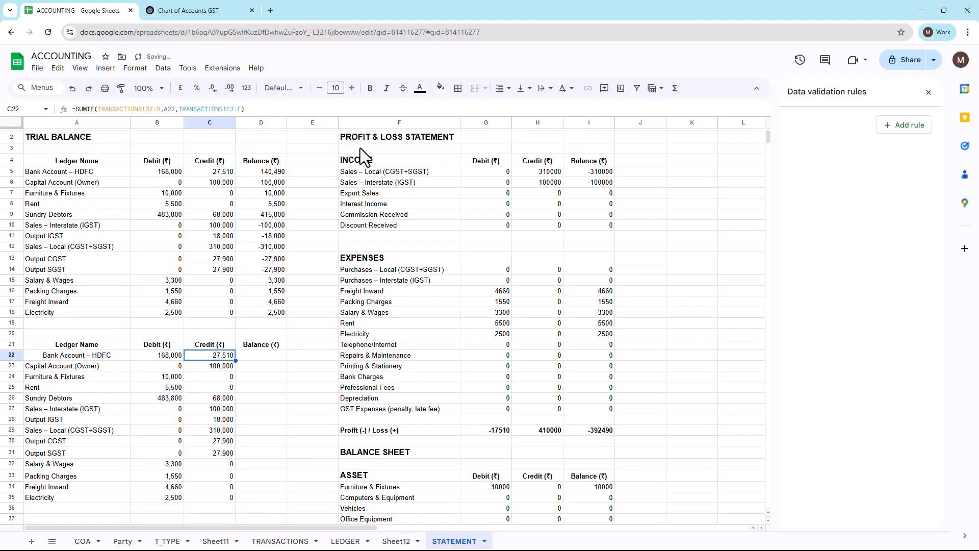
key(Right)
key(Right)
text(=)
key(Left)
key(Left)
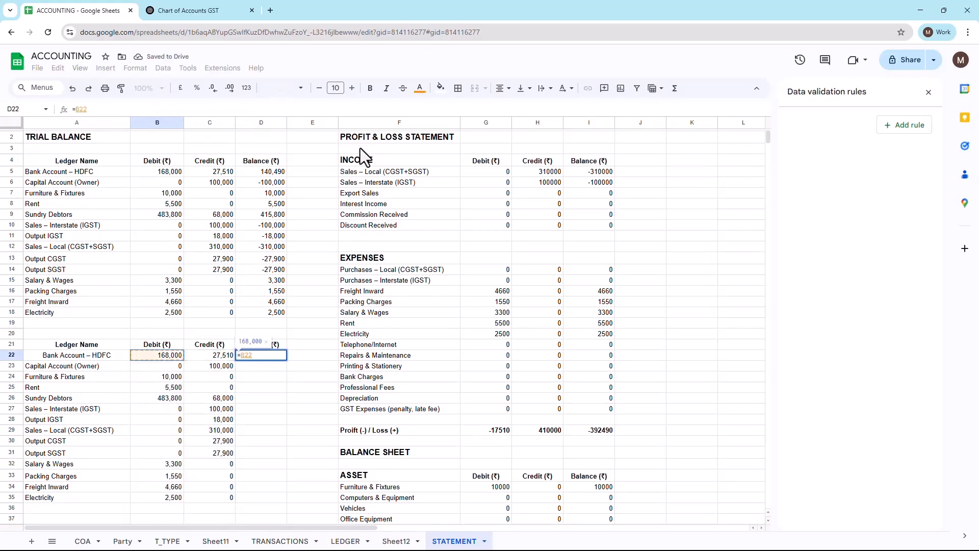
text(-)
key(Left)
key(Return)
Step: Copy the Balance formula from D22 down to D23:D35
key(Up)
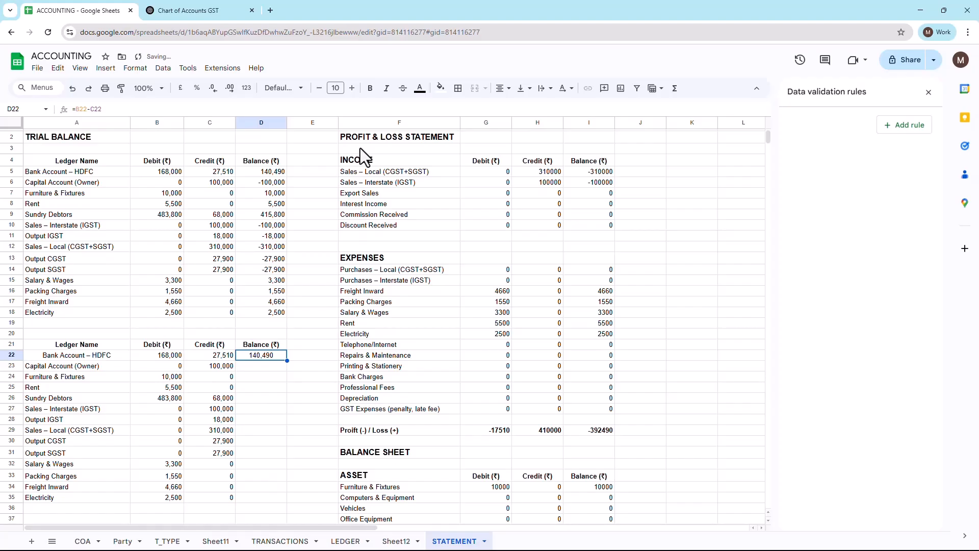
key(Down)
key(shift+Down)
key(shift+Down)
key(shift+Down)
key(shift+Down)
key(shift+Down)
key(shift+Down)
key(shift+Down)
key(shift+Down)
key(shift+Down)
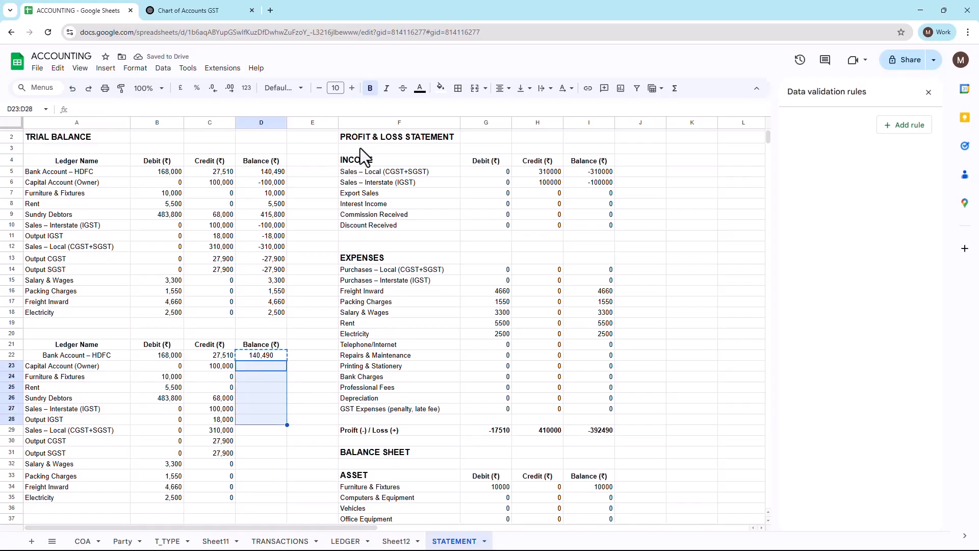
key(shift+Down)
key(shift+Down)
key(shift+Down)
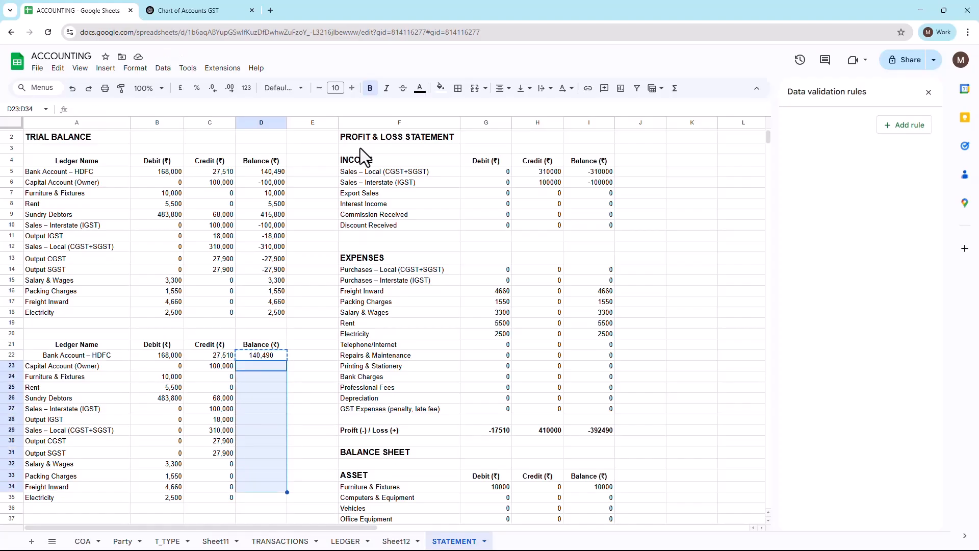
key(ctrl+v)
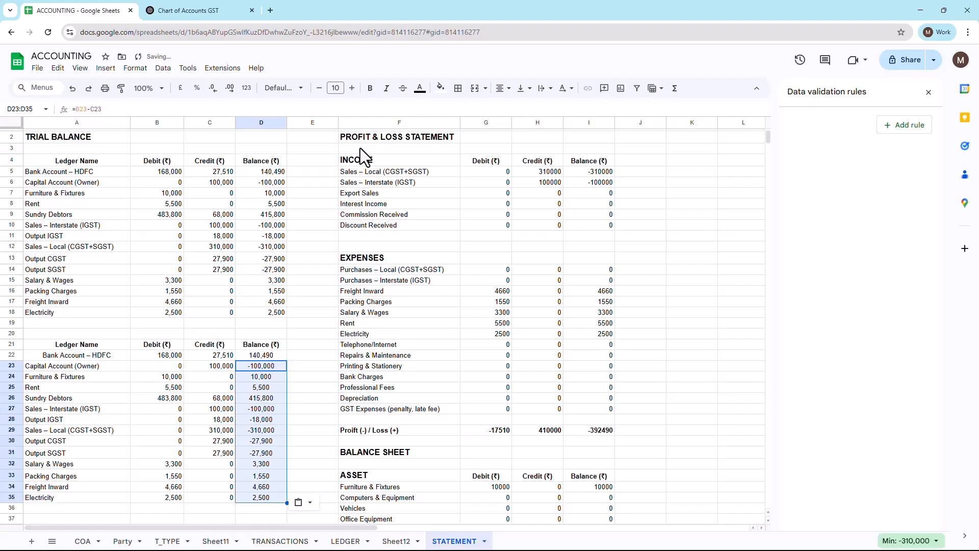
key(Up)
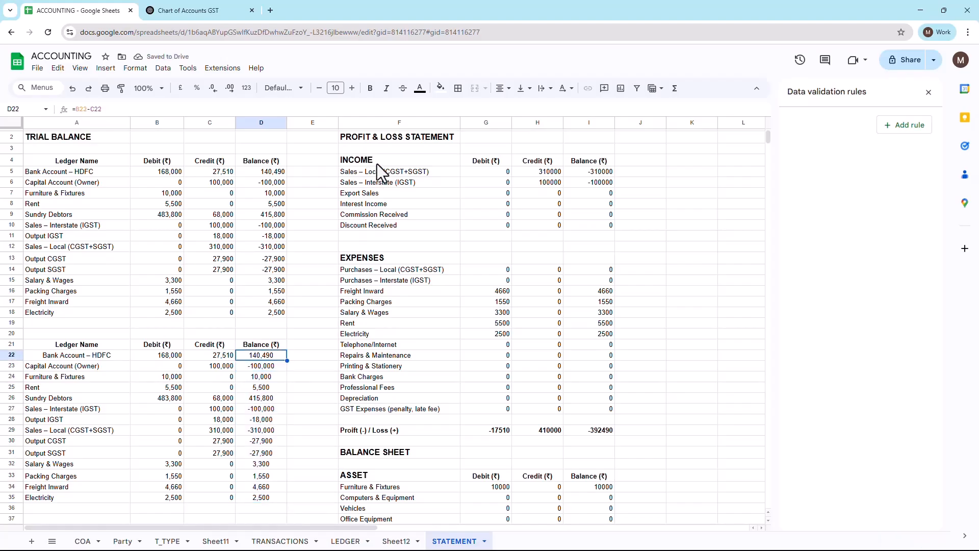
click(377, 164)
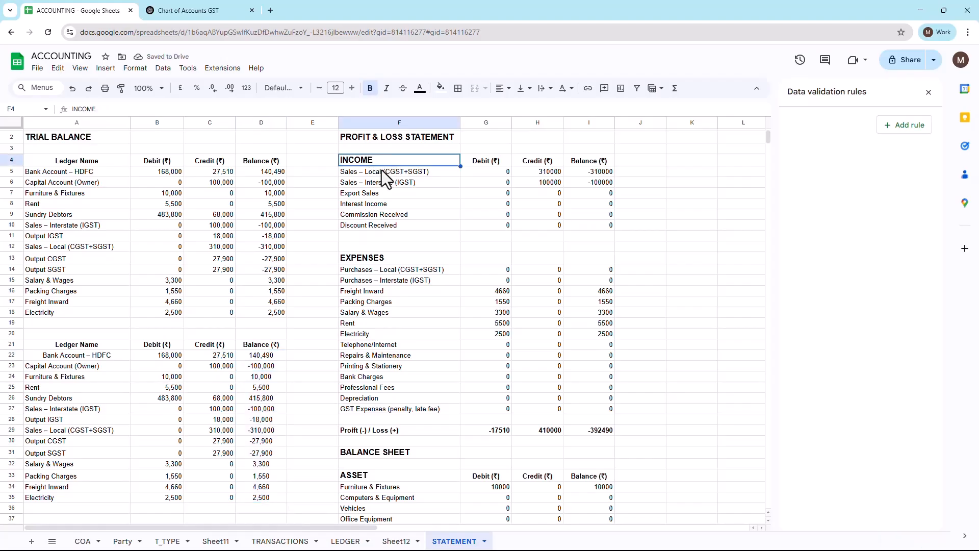
Step: Filter the Category column of the COA sheet to Income only and select the filtered ledger names
click(381, 171)
key(ctrl+shift+Down)
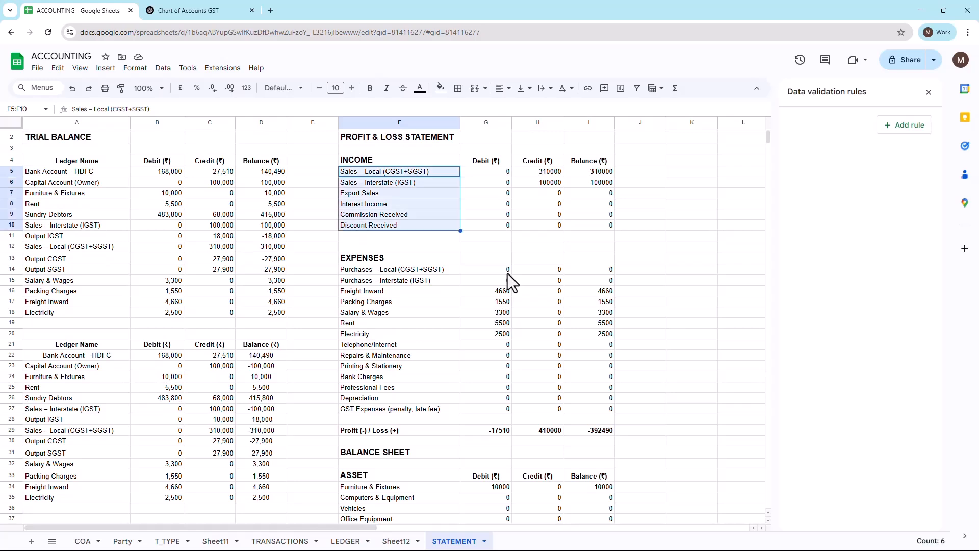
click(84, 539)
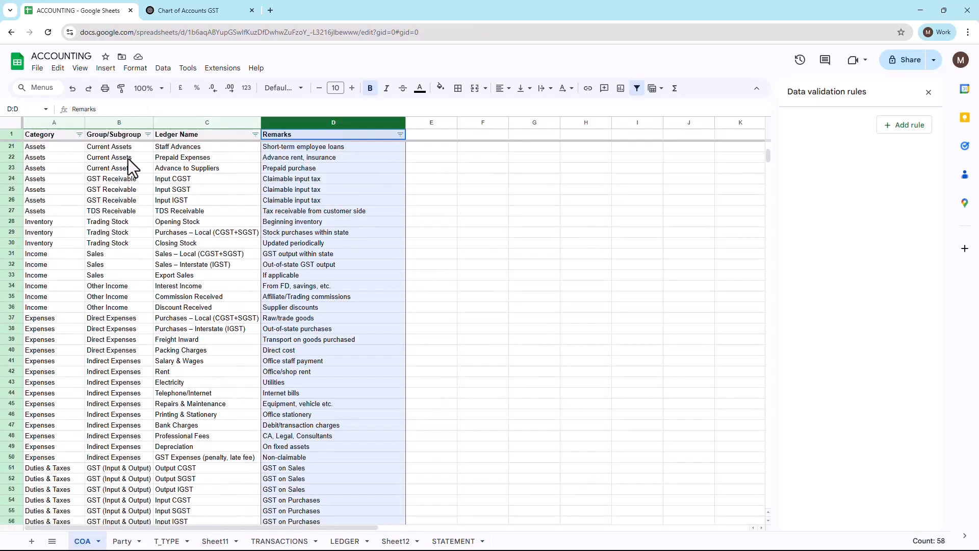
click(80, 135)
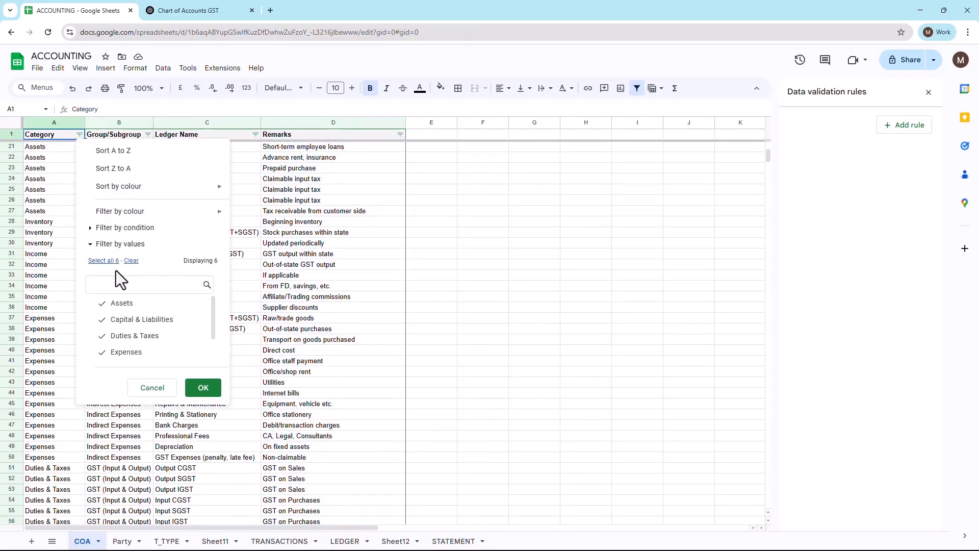
click(132, 260)
drag(212, 314, 210, 331)
click(137, 345)
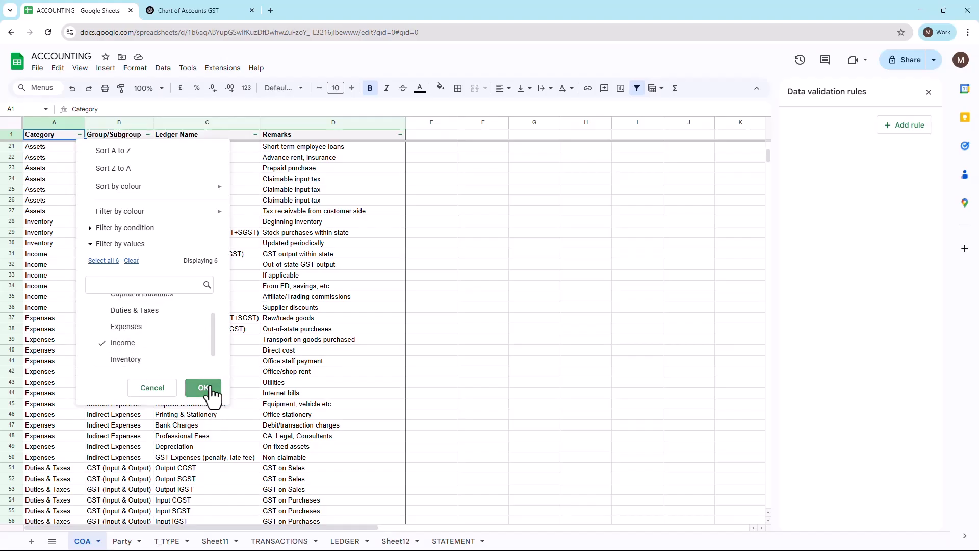
click(205, 392)
drag(216, 147, 211, 202)
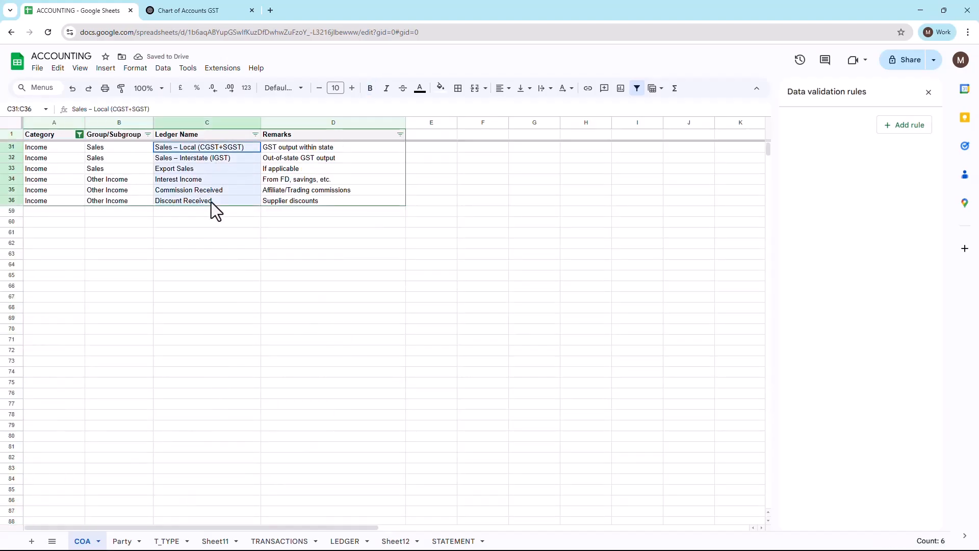
Step: Examine the Debit, Credit and Balance formulas for Sales – Local (CGST+SGST) in G5:I5 of the STATEMENT sheet
click(451, 540)
click(500, 175)
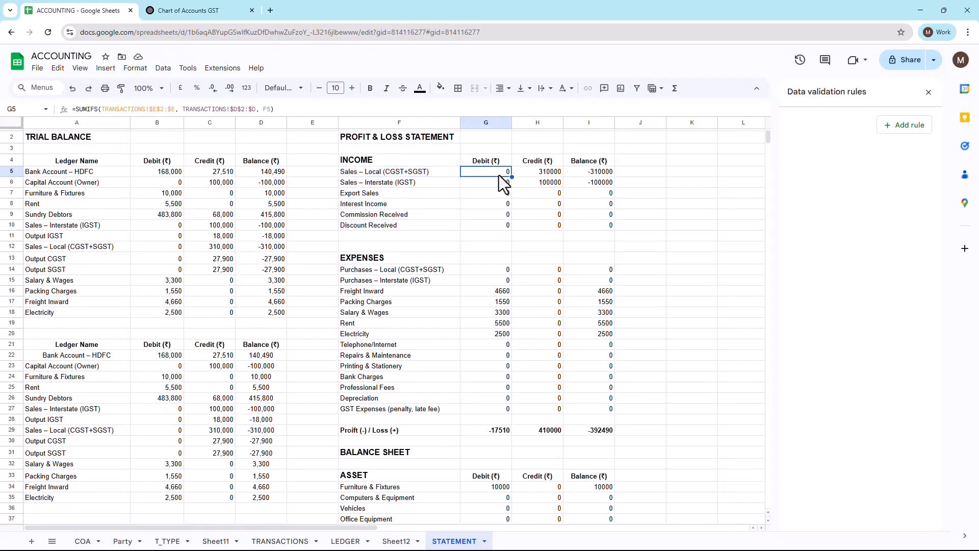
key(F2)
key(Escape)
key(Right)
key(F2)
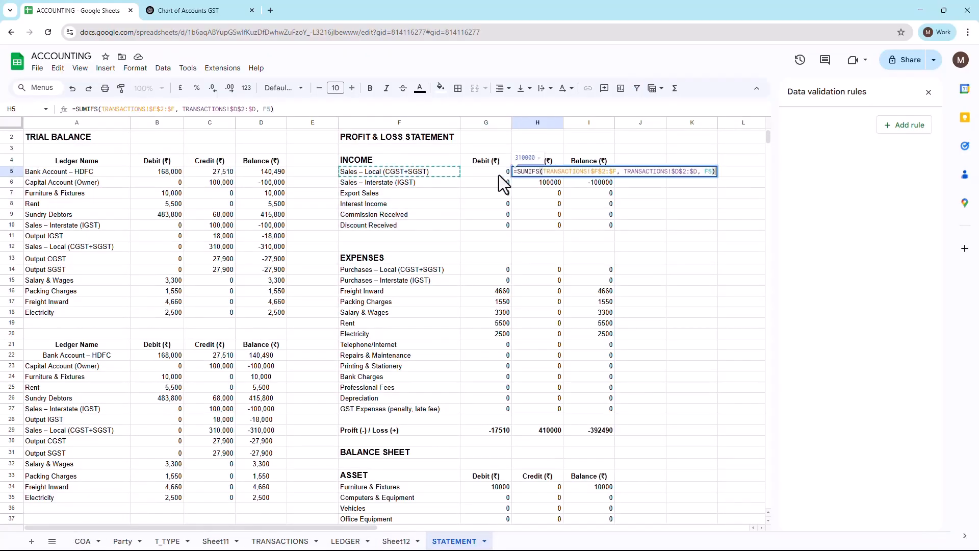
key(Escape)
key(Right)
key(F2)
key(Escape)
Step: Look through the income and expense rows down to the balance sheet and select the asset ledger names in F34:F47
key(Down)
key(Down)
key(Down)
key(Down)
key(Down)
key(Down)
key(Down)
key(Down)
key(Down)
key(Down)
key(Down)
key(Down)
key(Down)
key(Down)
key(Down)
key(Down)
key(Down)
key(Down)
key(Down)
key(Down)
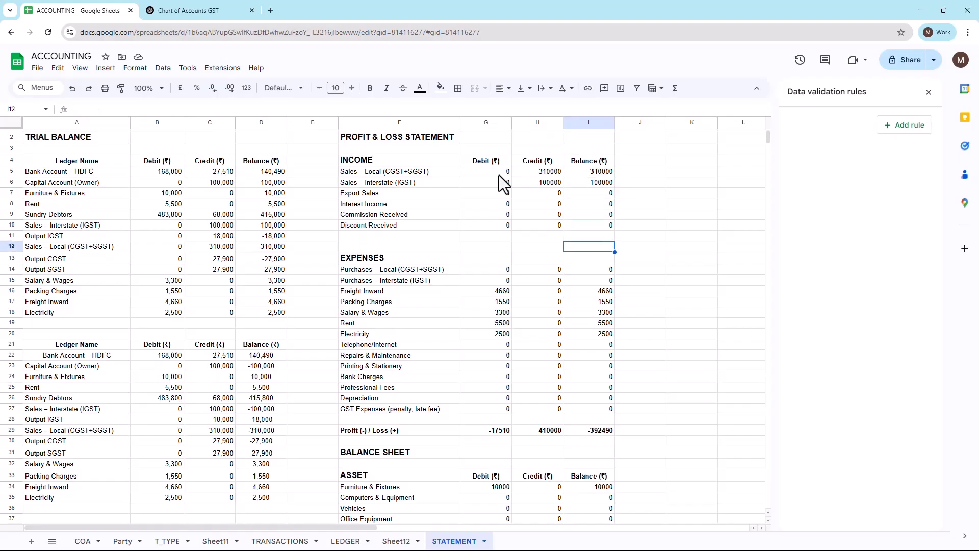
key(Down)
key(Down)
key(Down)
key(Down)
key(Down)
key(Down)
key(Down)
key(Down)
key(Down)
key(Down)
key(Down)
key(Down)
key(Down)
key(Down)
key(Down)
key(Down)
key(Down)
key(Down)
key(Down)
key(Down)
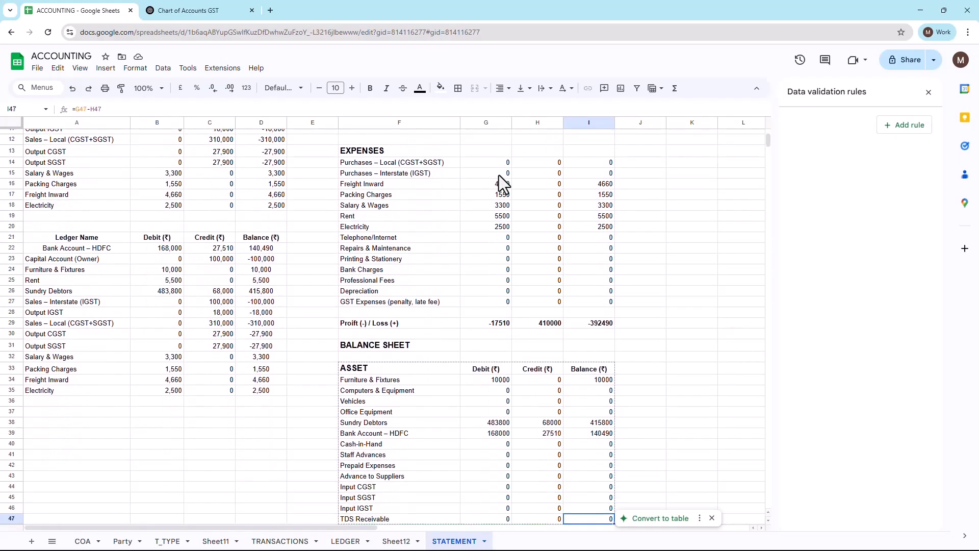
key(Up)
key(Up)
key(Up)
key(Up)
key(Up)
key(Up)
key(Up)
key(Up)
key(Up)
key(Up)
key(Up)
key(Up)
key(Up)
key(Up)
key(Up)
key(Up)
key(Up)
key(Up)
key(Up)
key(Up)
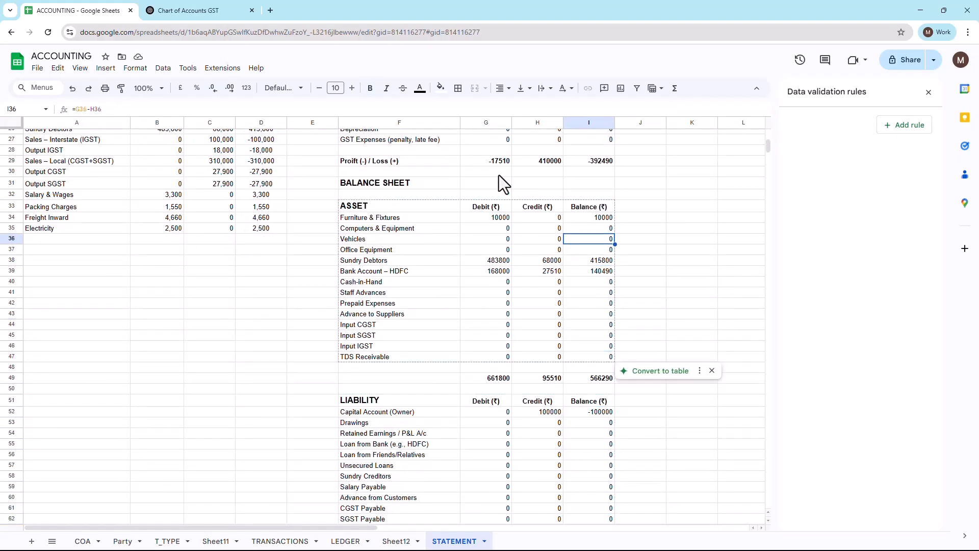
key(Left)
key(Left)
key(Left)
key(Up)
key(ctrl+shift+Down)
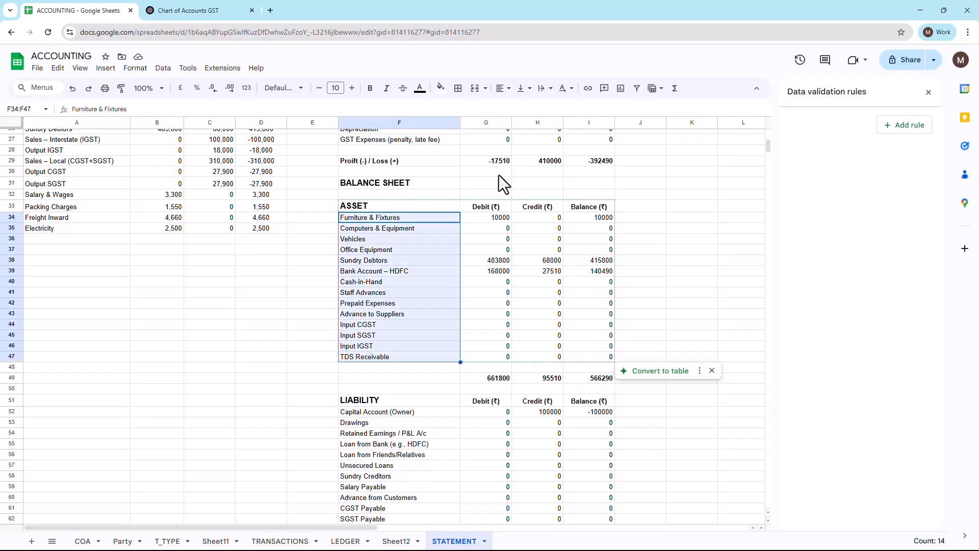
Step: Examine the SUMIFS formulas for Furniture & Fixtures in G34:H34 and the asset Balance total in I49
key(Right)
key(Return)
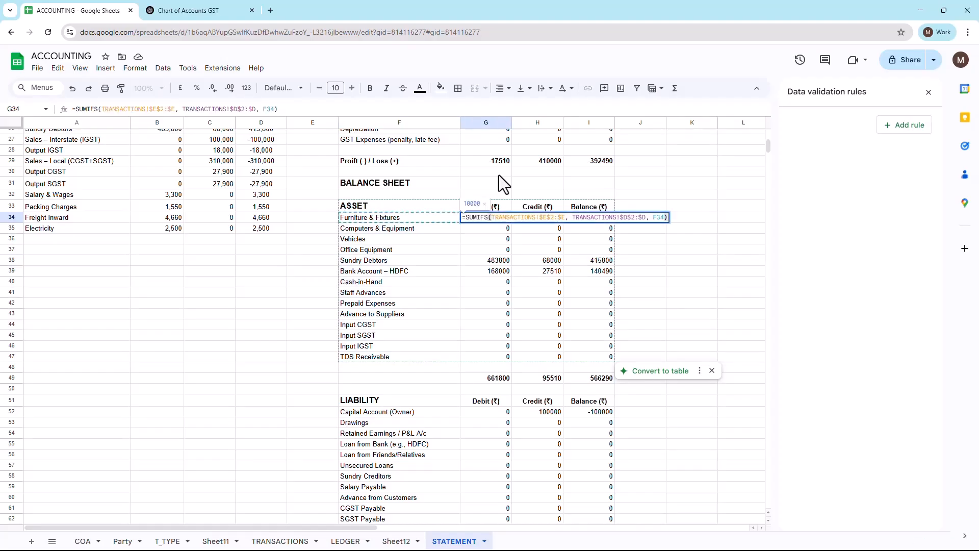
key(Escape)
key(Right)
key(Right)
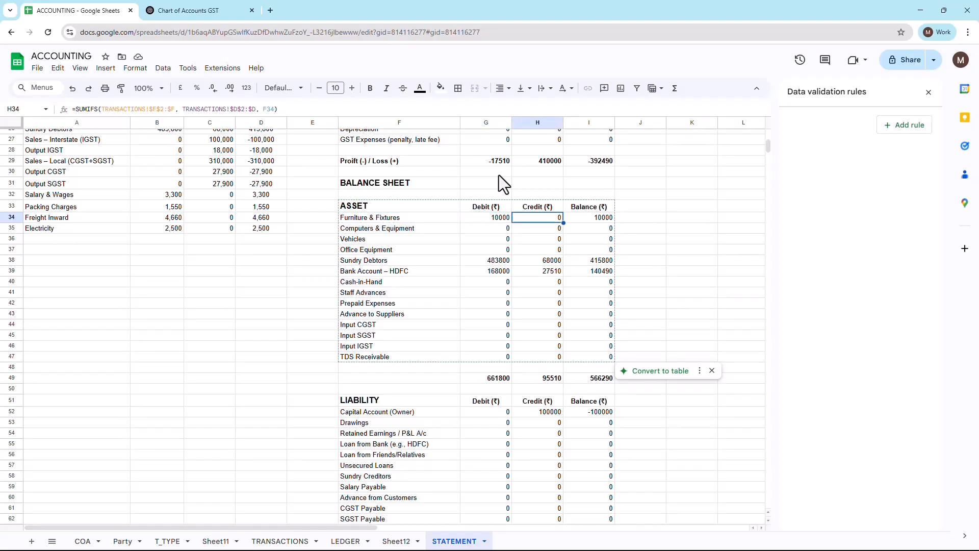
key(Down)
key(Down)
key(Down)
key(Down)
key(Down)
key(Down)
key(Down)
key(Down)
key(Down)
key(Down)
key(Down)
key(Down)
key(Down)
key(Down)
key(Down)
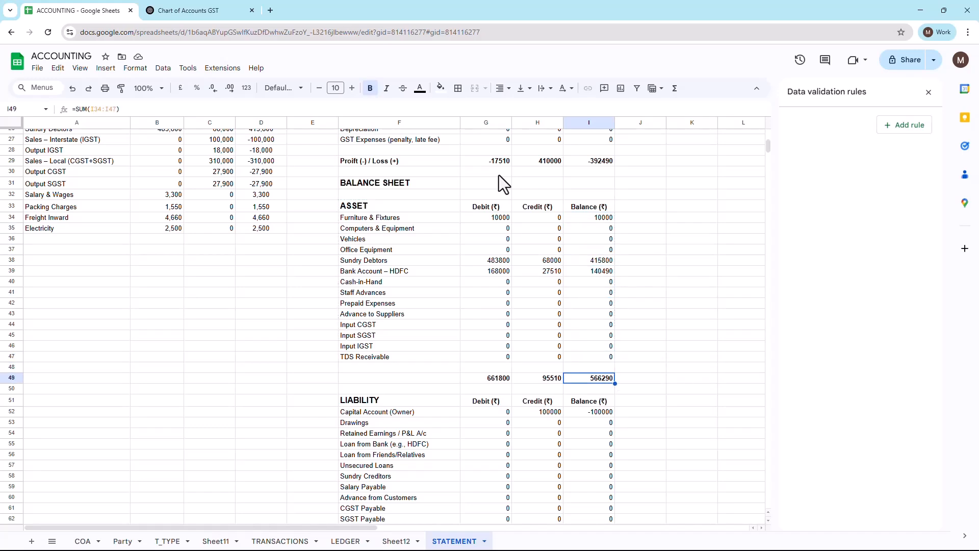
Step: Look through the Liability section's ledgers and balances, from Capital Account (Owner) down to the totals in row 73
key(Down)
key(Down)
key(Down)
key(Down)
key(Down)
key(Down)
key(Down)
key(Down)
key(Down)
key(Down)
key(Down)
key(Down)
key(Down)
key(Down)
key(Down)
key(Down)
key(Down)
key(Down)
key(Down)
key(Down)
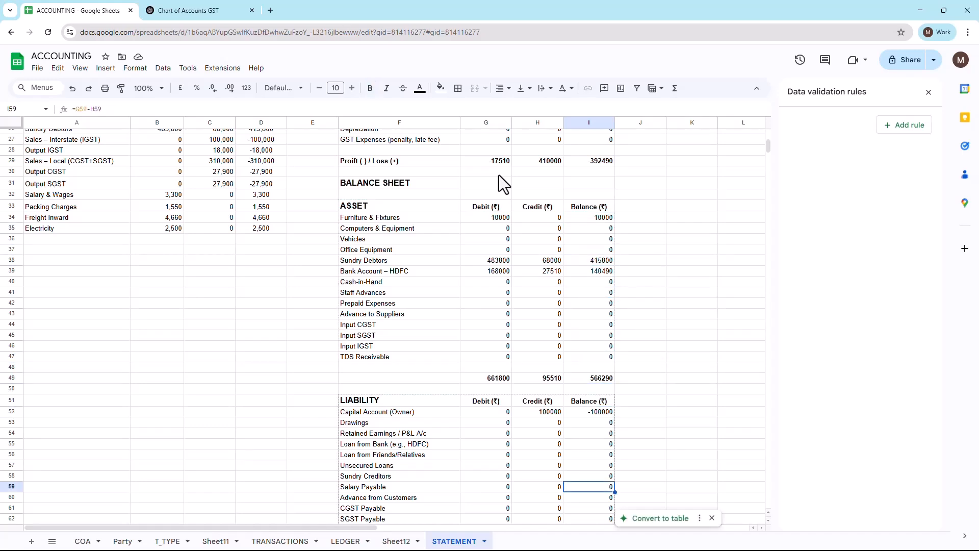
key(Up)
key(Up)
key(Up)
key(Up)
key(Up)
key(Up)
key(Up)
key(Up)
key(Up)
key(Up)
key(Up)
key(Up)
key(Up)
key(Up)
key(Up)
key(Up)
key(Up)
key(Up)
key(Up)
key(Up)
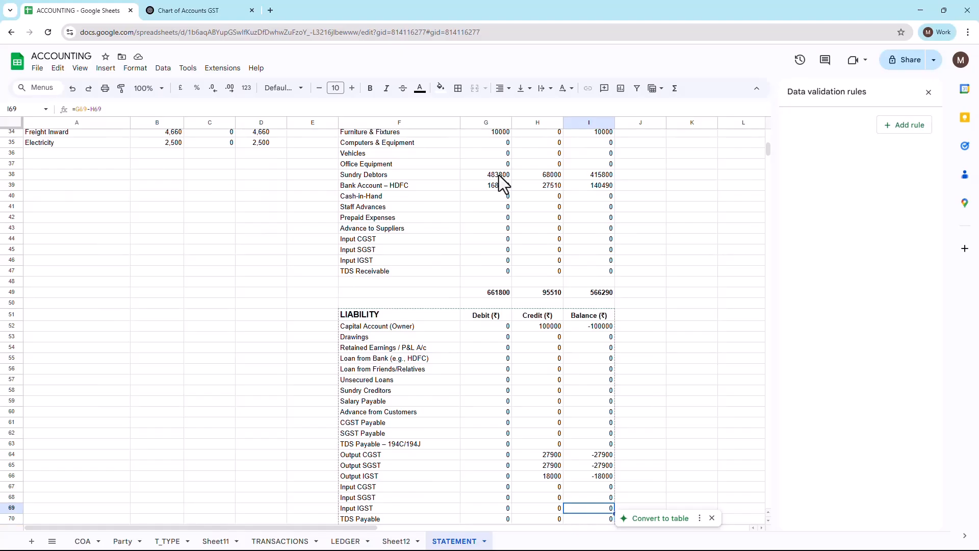
key(Down)
key(Down)
key(Down)
key(Down)
key(Down)
key(Down)
key(Down)
key(Down)
key(Down)
key(Down)
key(Down)
key(Down)
key(Down)
key(Down)
key(Down)
key(Down)
key(Down)
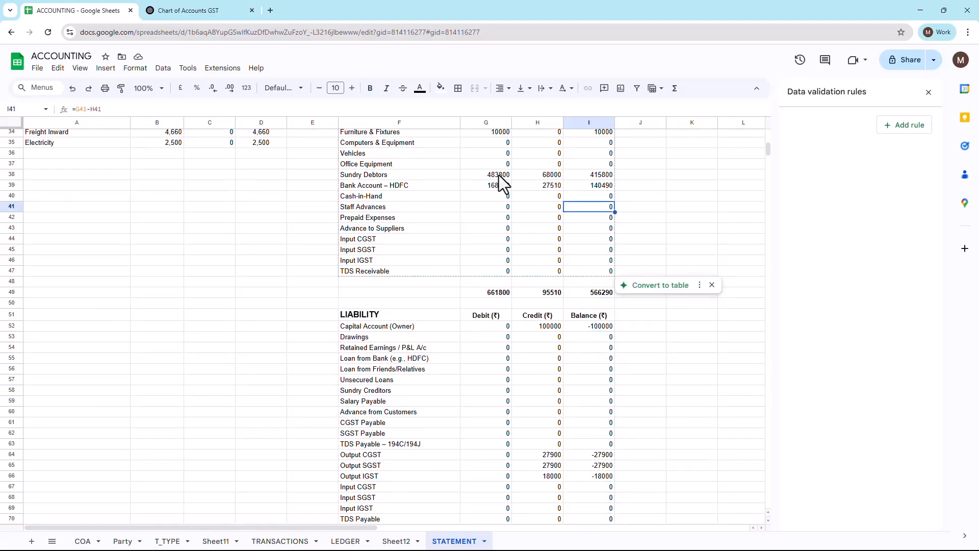
key(Down)
key(Down)
key(Down)
key(Down)
key(Down)
key(Down)
key(Down)
key(Down)
key(Down)
key(Down)
key(Down)
key(Down)
key(Down)
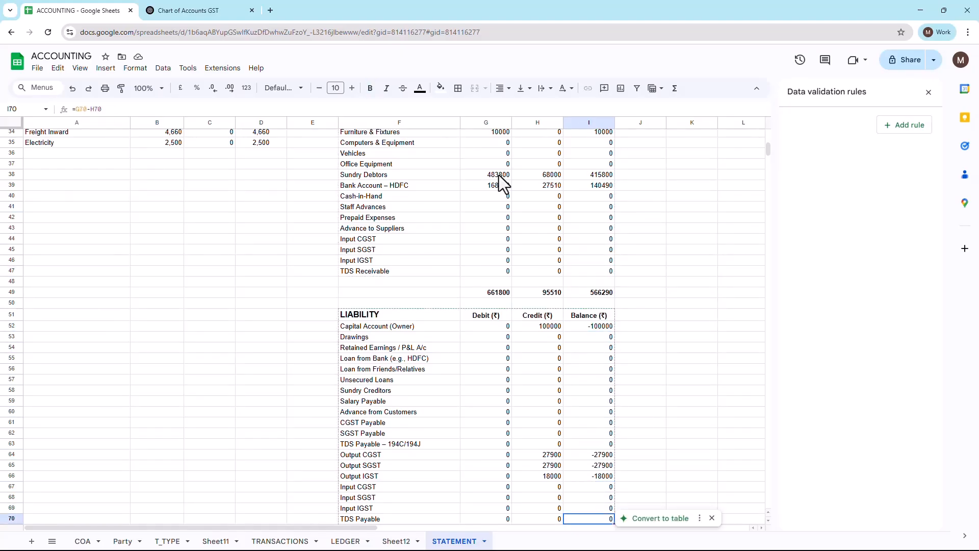
key(Down)
key(Down)
key(Down)
key(Left)
key(Left)
key(Down)
key(Down)
key(Down)
key(Down)
key(Down)
key(Down)
key(Down)
key(Up)
key(Up)
key(Up)
key(Up)
key(Up)
key(Up)
key(Up)
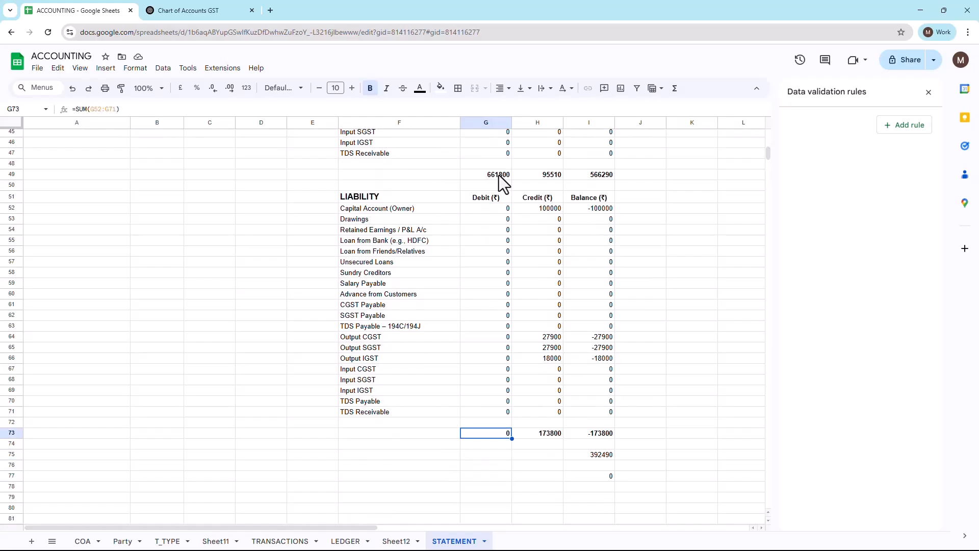
Step: Examine the liability SUM formulas in G73:I73 and the formula in I75 that adds the asset and liability balances
key(Return)
key(Escape)
key(Right)
key(Return)
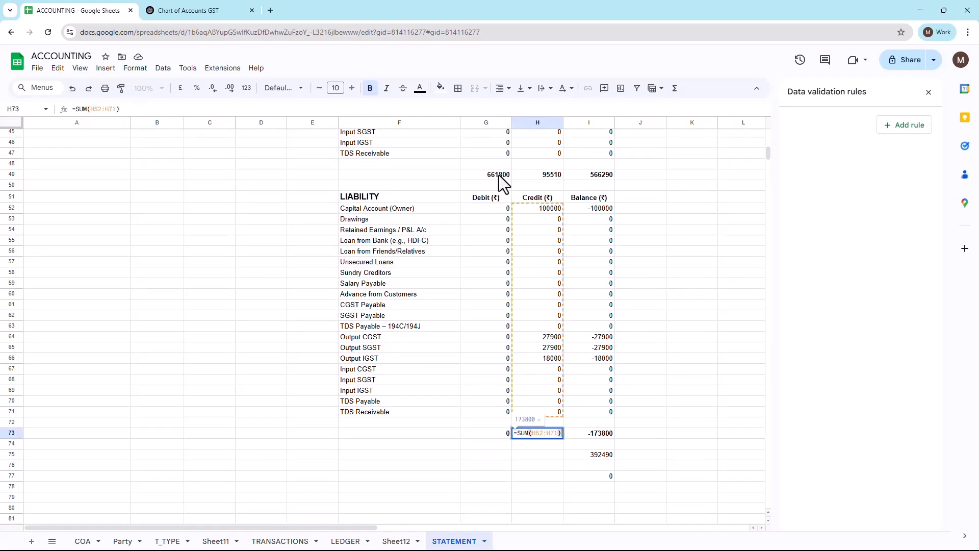
key(Escape)
key(Right)
key(Return)
key(Escape)
key(Down)
key(Down)
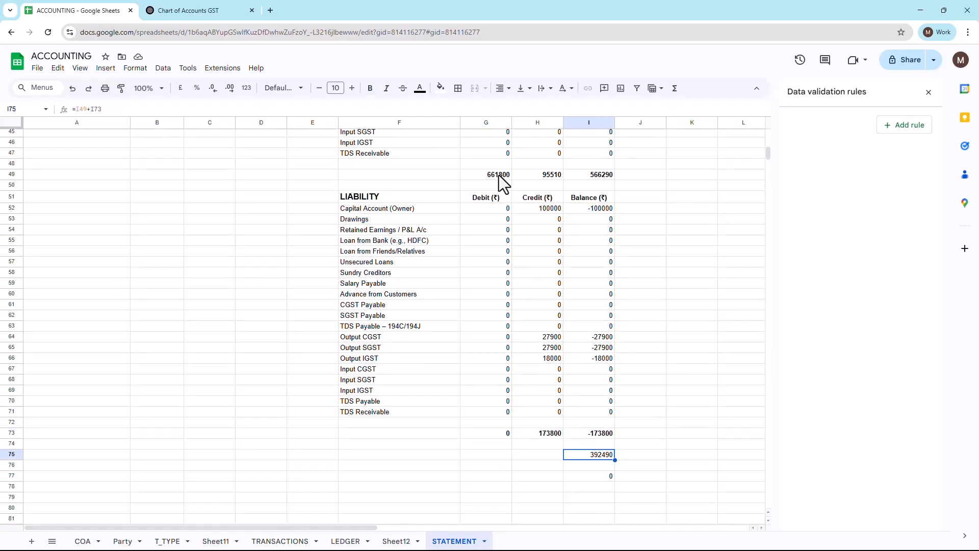
key(Return)
key(Escape)
Step: Set the sheet zoom to 75% and examine the Profit/Loss balance formula in I29
click(159, 90)
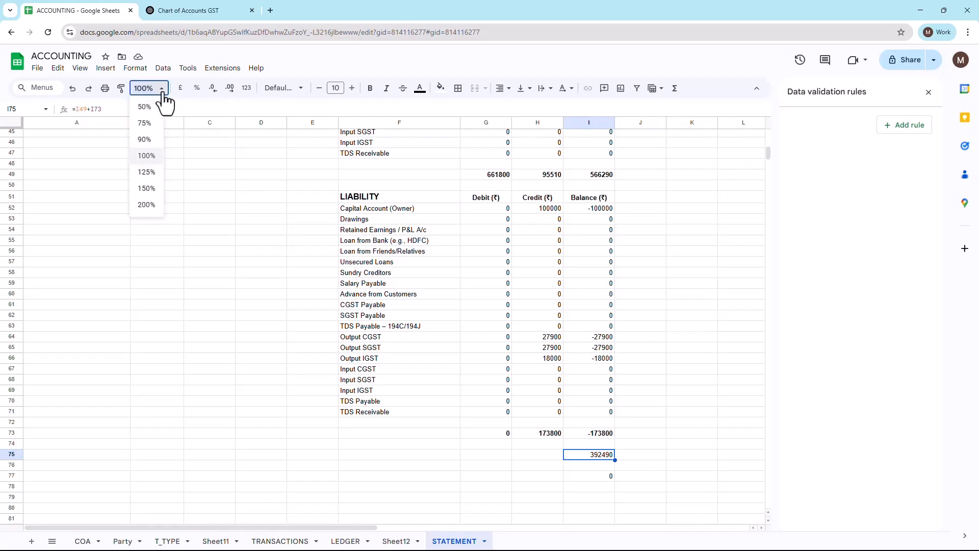
click(146, 123)
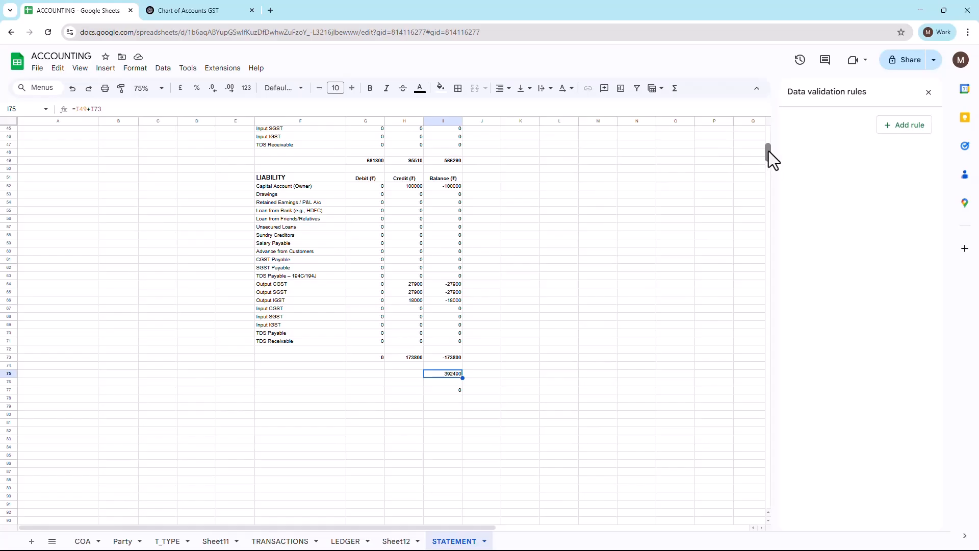
drag(769, 151, 770, 144)
click(451, 155)
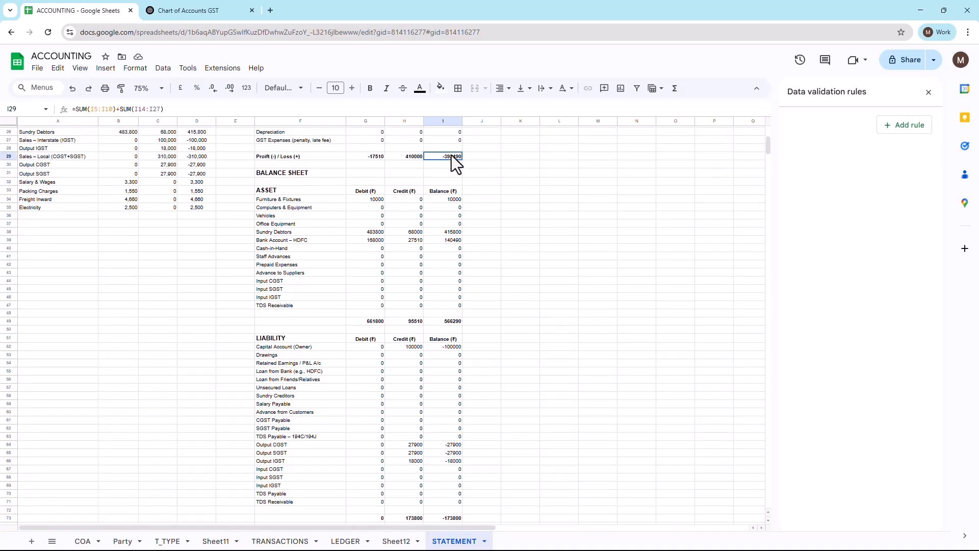
click(526, 188)
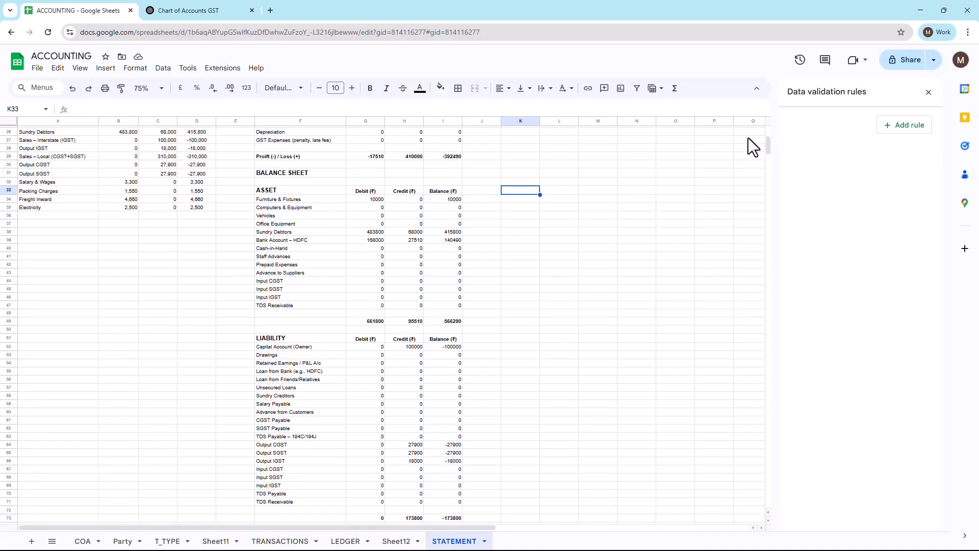